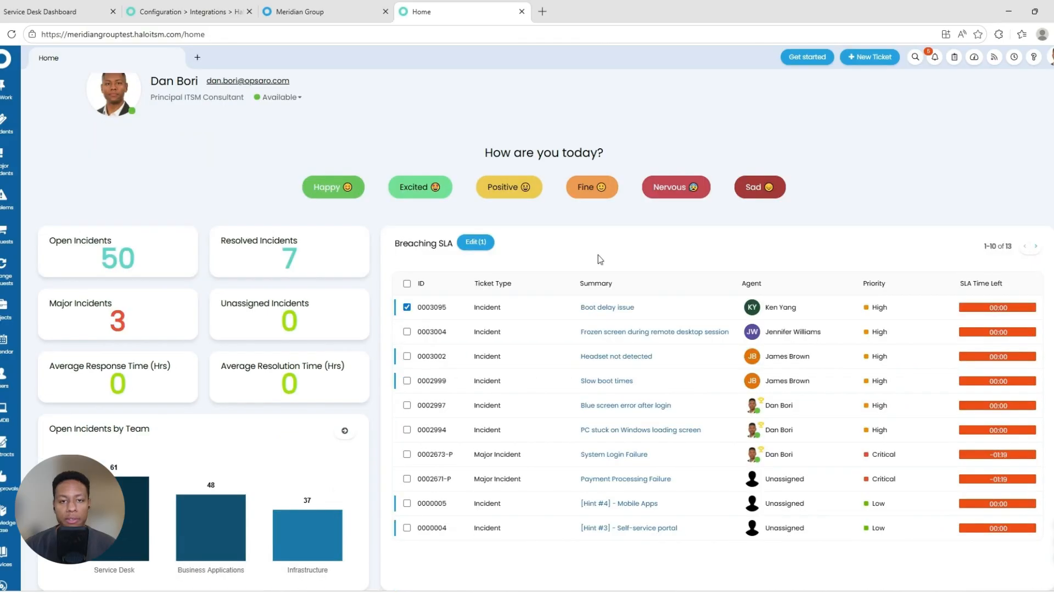
Step: Review the Boot delay issue ticket (IN-0003095) from Breaching SLA, then close it
left_click(609, 305)
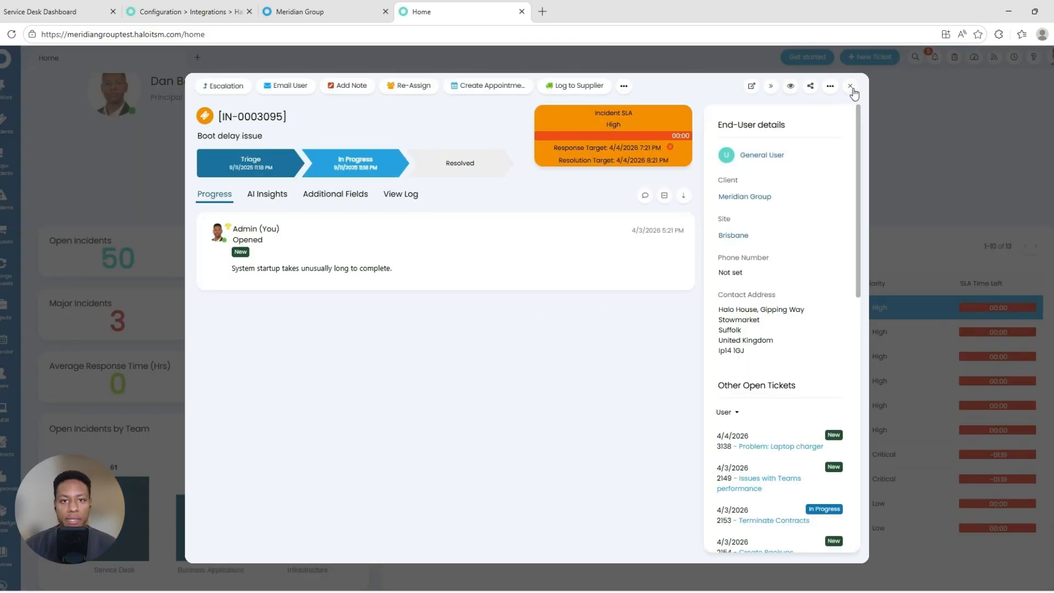
left_click(850, 86)
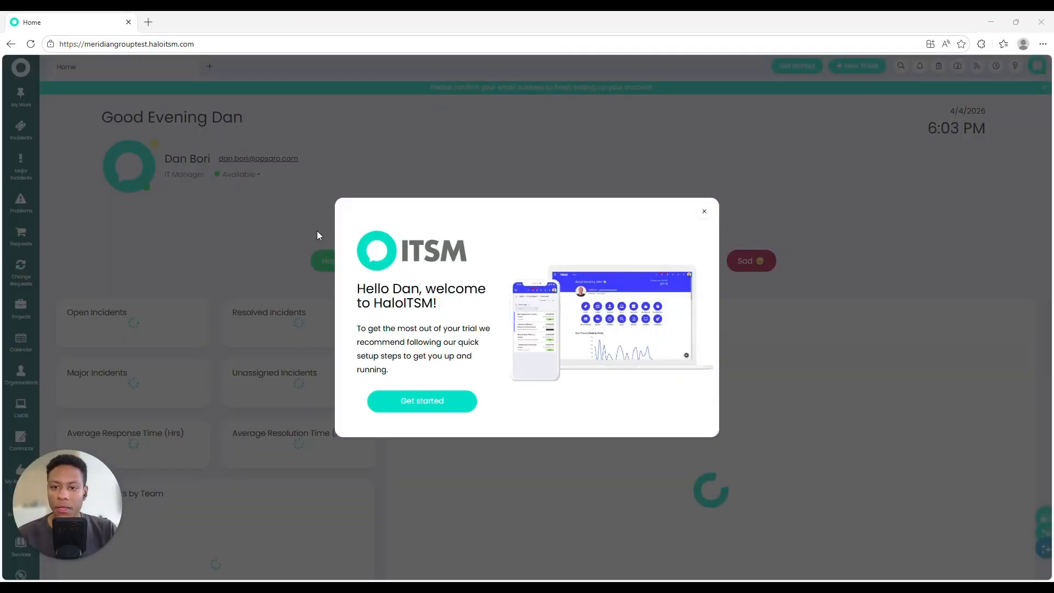
Step: Dismiss the trial's welcome message and go to Configuration from the sidebar
left_click(705, 213)
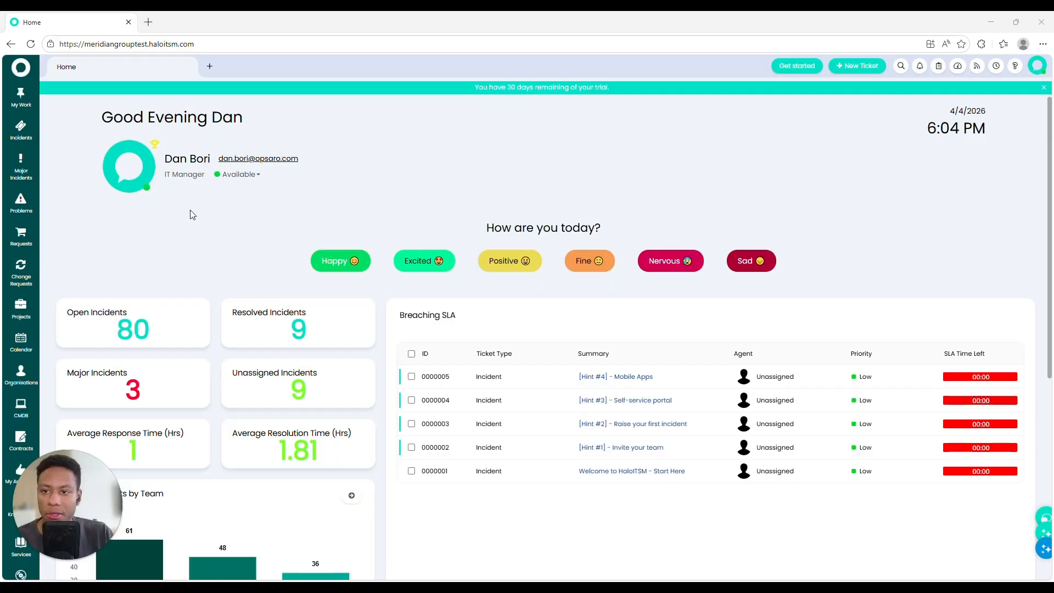
scroll(30, 230, "down", 8)
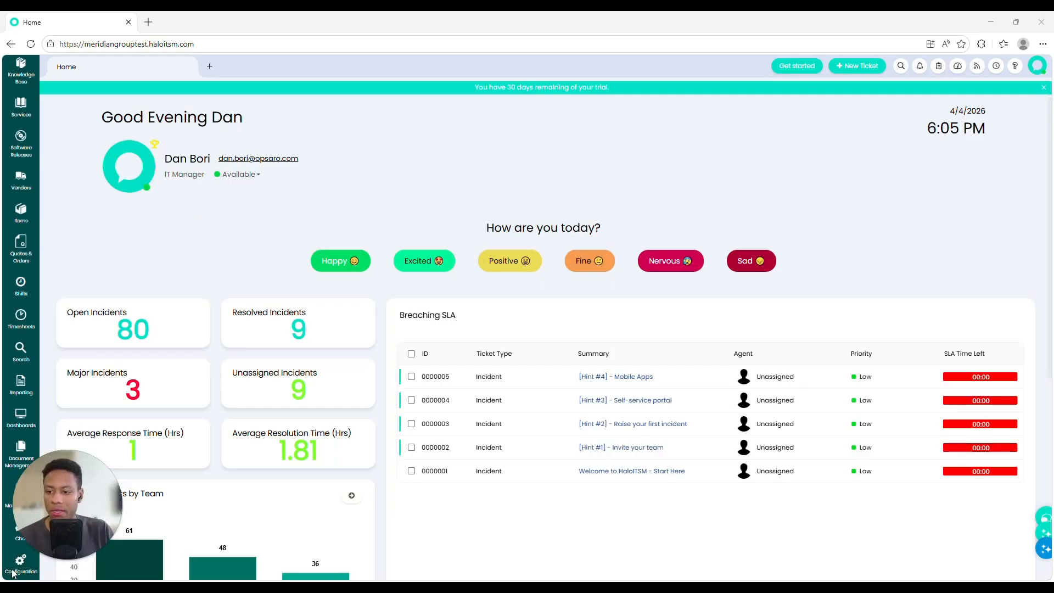
left_click(21, 563)
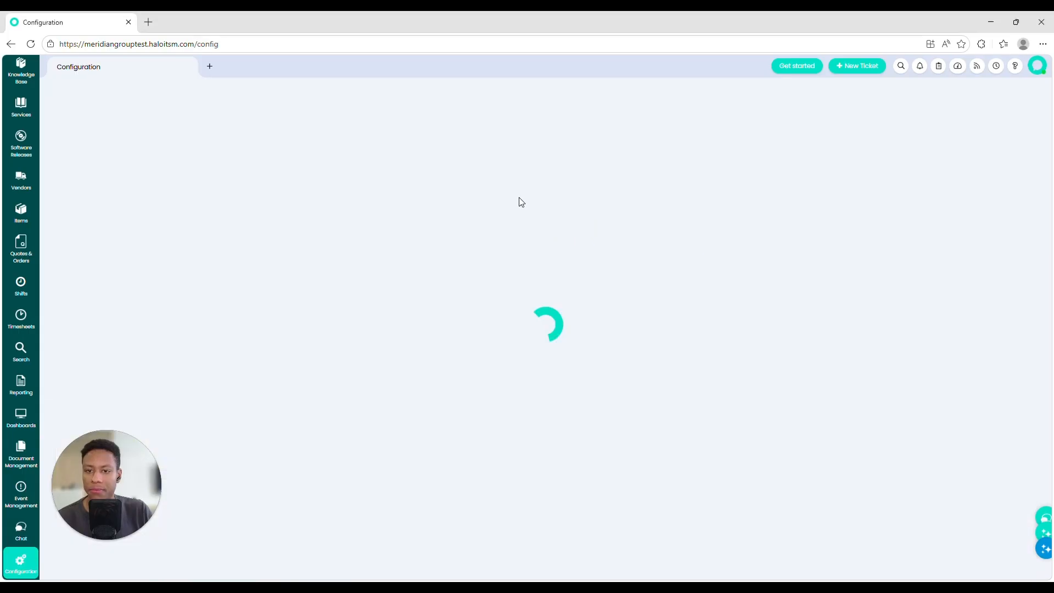
Step: Search Configuration for 'entra' and start a new Microsoft Entra ID tenant connection
left_click(516, 144)
type("entra")
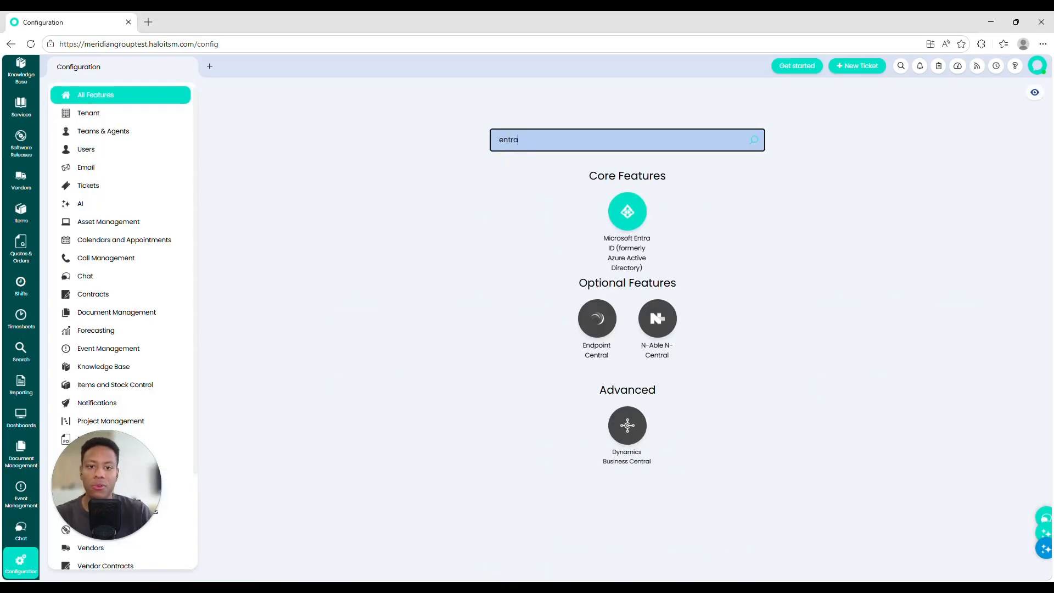
left_click(630, 221)
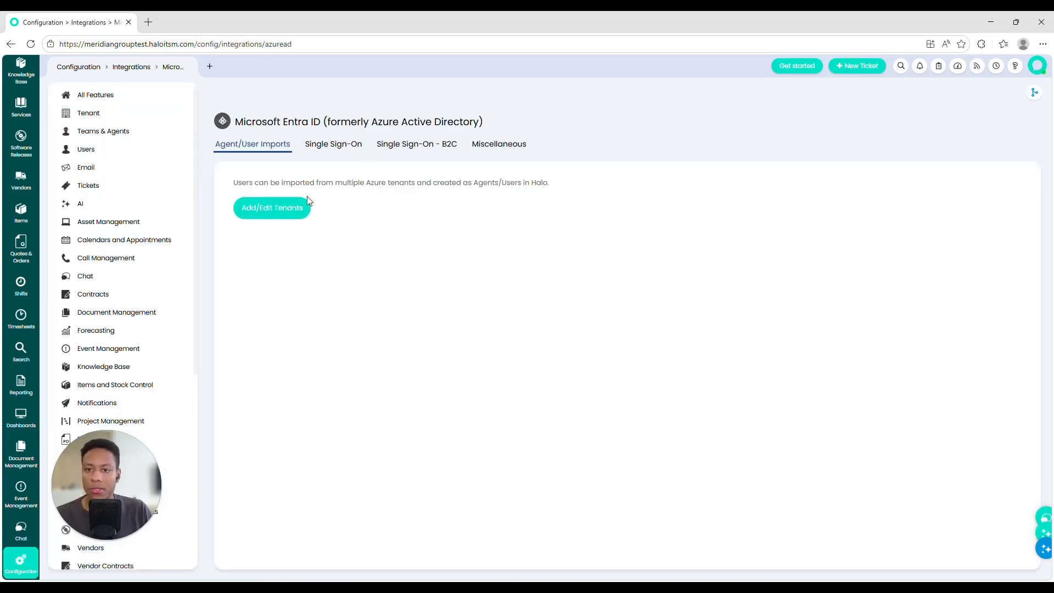
left_click(294, 207)
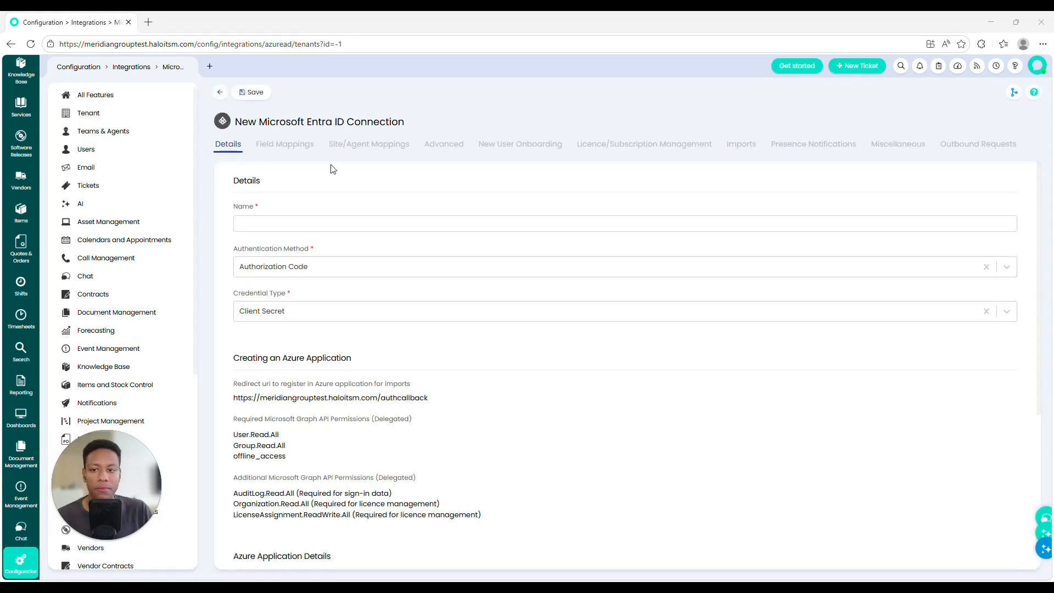
left_click(332, 223)
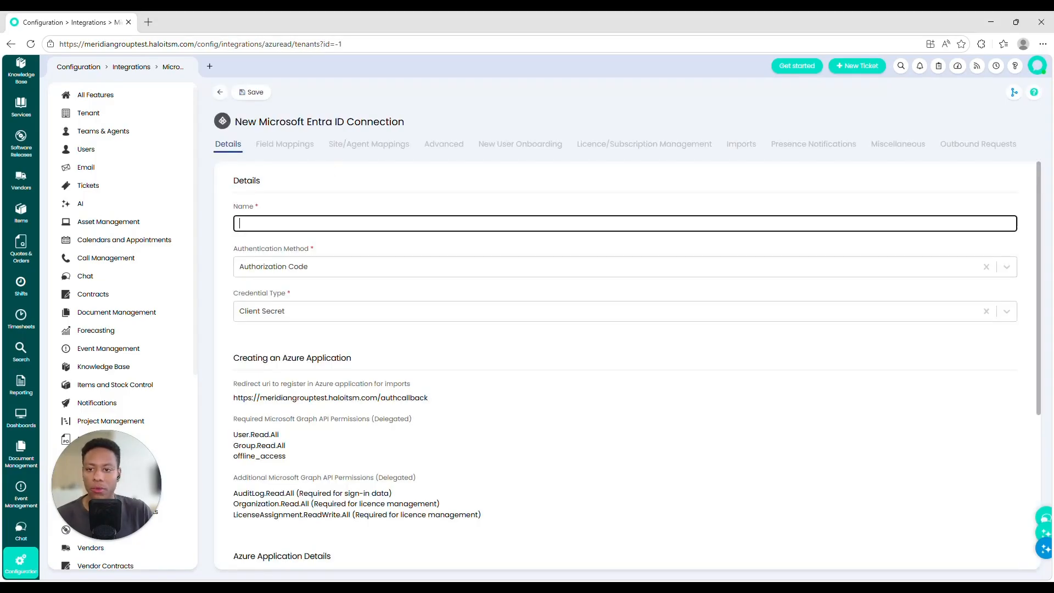
Step: Name the connection 'Test' and review the redirect URL and required Graph API permissions
type("Test")
scroll(428, 291, "down", 2)
left_click_drag(232, 288, 470, 291)
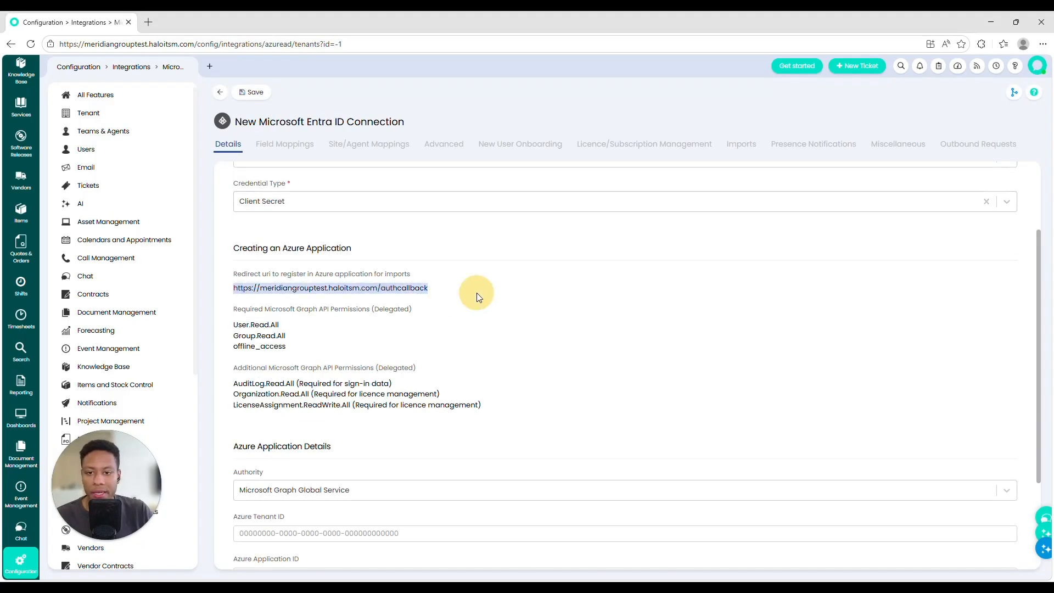
left_click_drag(233, 322, 296, 337)
left_click_drag(233, 378, 311, 394)
scroll(310, 394, "down", 3)
left_click_drag(233, 378, 310, 420)
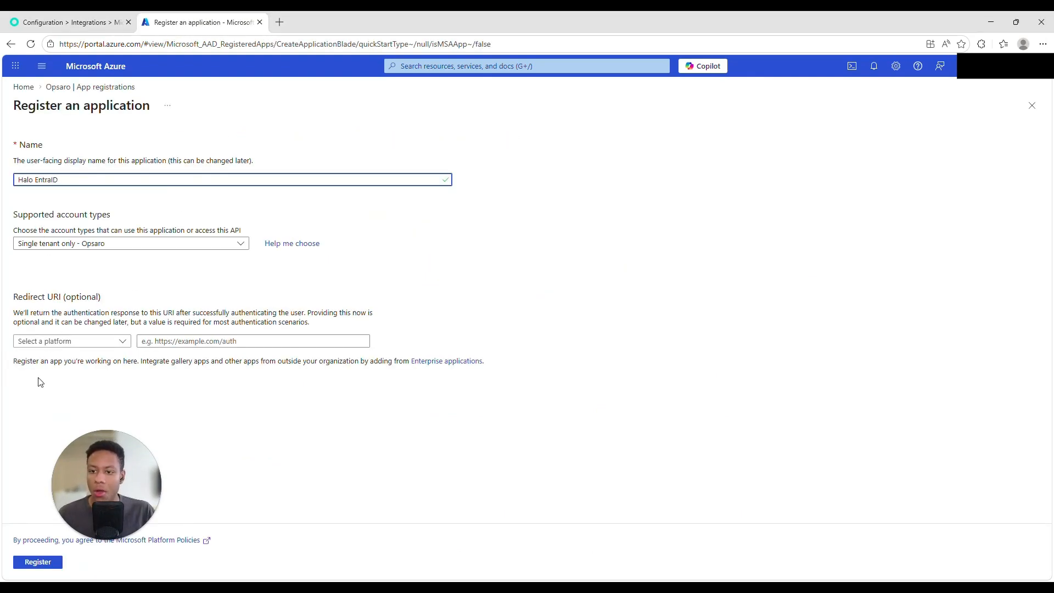
Step: Copy the Halo callback redirect URL from the HaloITSM connection form
left_click(85, 17)
scroll(419, 222, "up", 5)
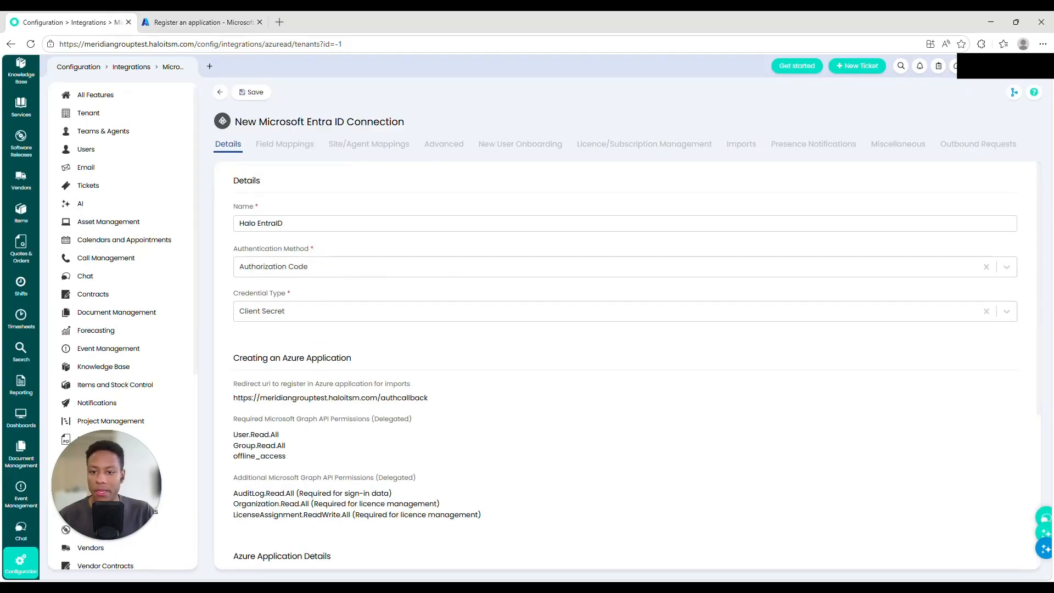
triple_click(333, 397)
key("ctrl+c")
Step: Register the Halo EntraID app with the Halo URL as Web redirect URI, then view API permissions
left_click(198, 22)
left_click(102, 344)
left_click(33, 360)
left_click(164, 341)
key("ctrl+v")
left_click(55, 562)
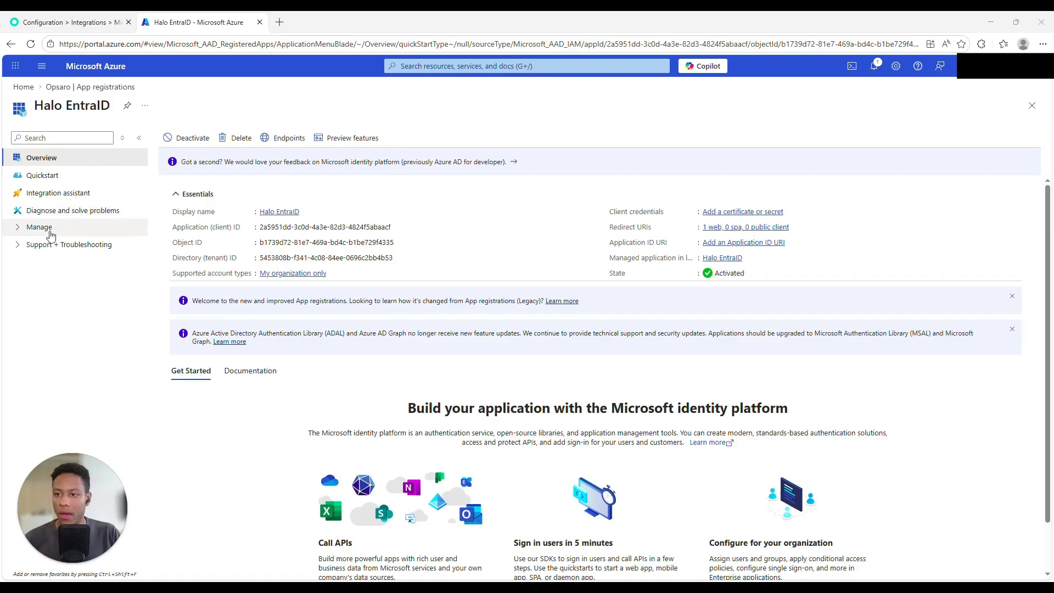
left_click(20, 228)
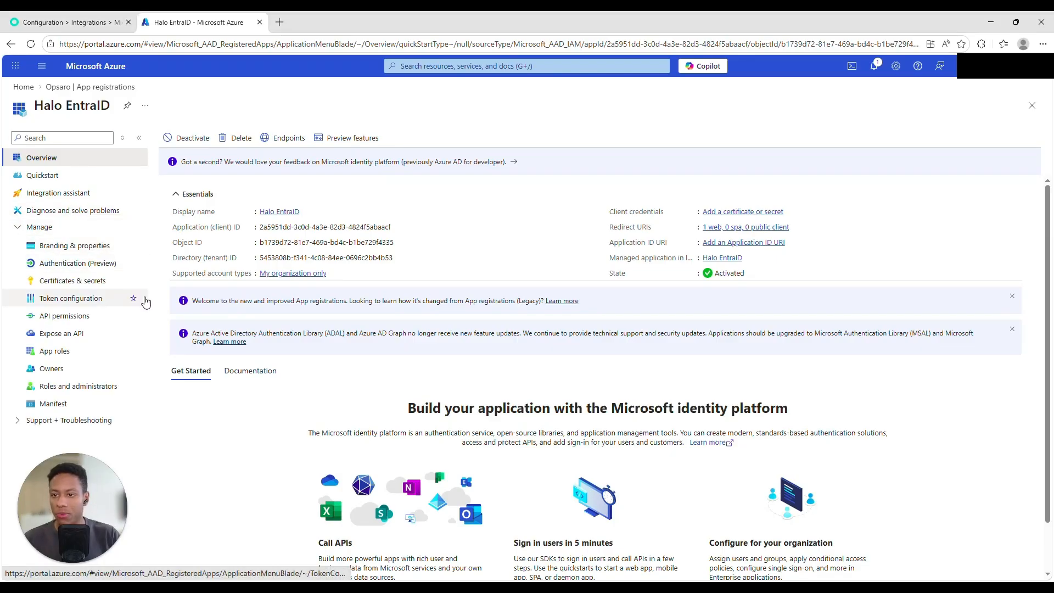
left_click(109, 314)
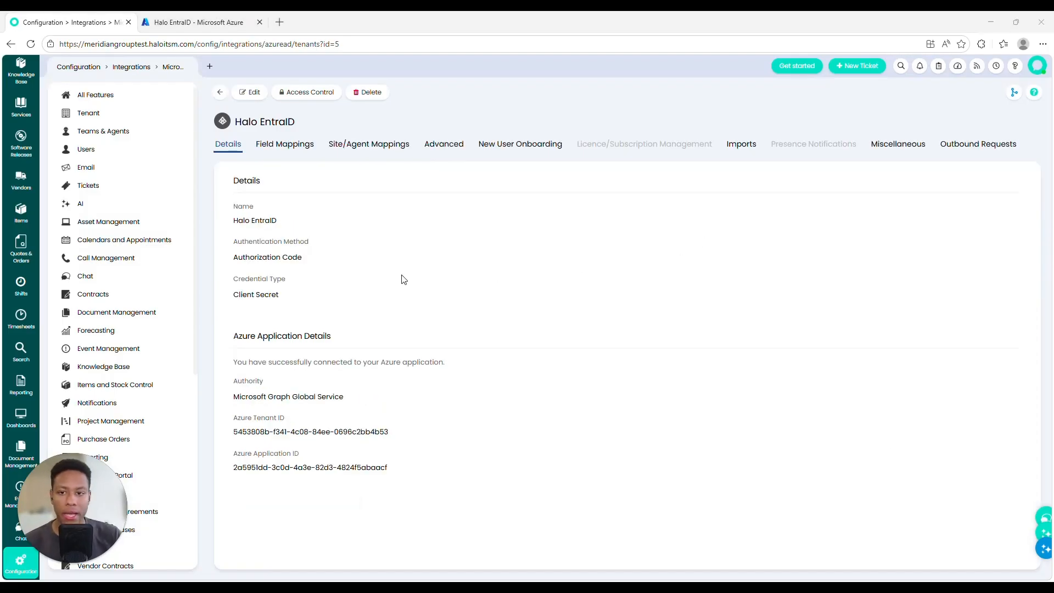
Step: Review each tab of the Halo EntraID connection: mappings, advanced, onboarding, imports, miscellaneous
left_click(301, 145)
left_click(369, 144)
left_click(444, 143)
left_click(520, 144)
left_click(741, 144)
left_click(884, 145)
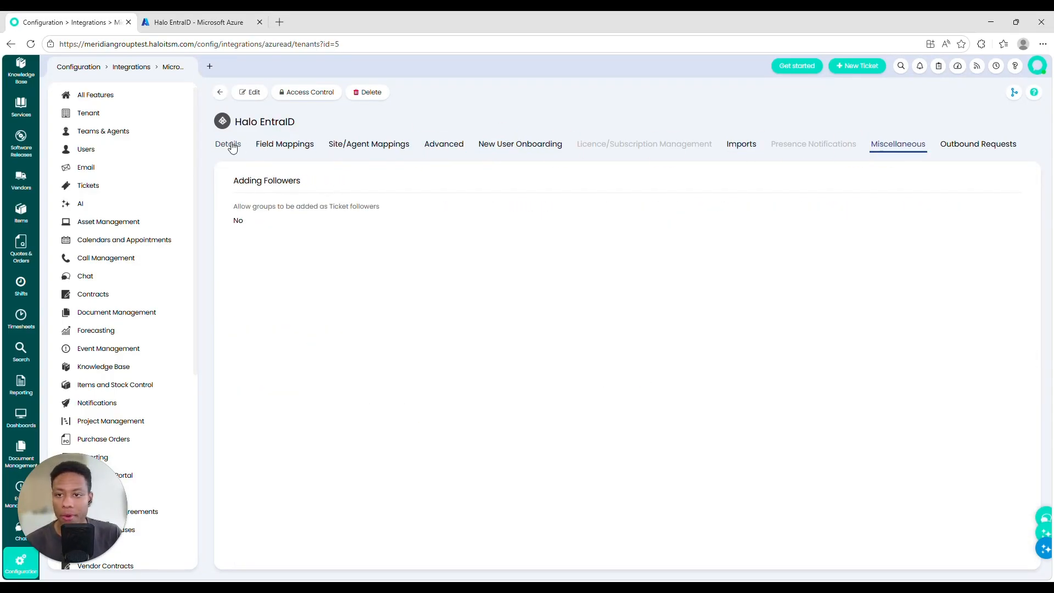
left_click(228, 144)
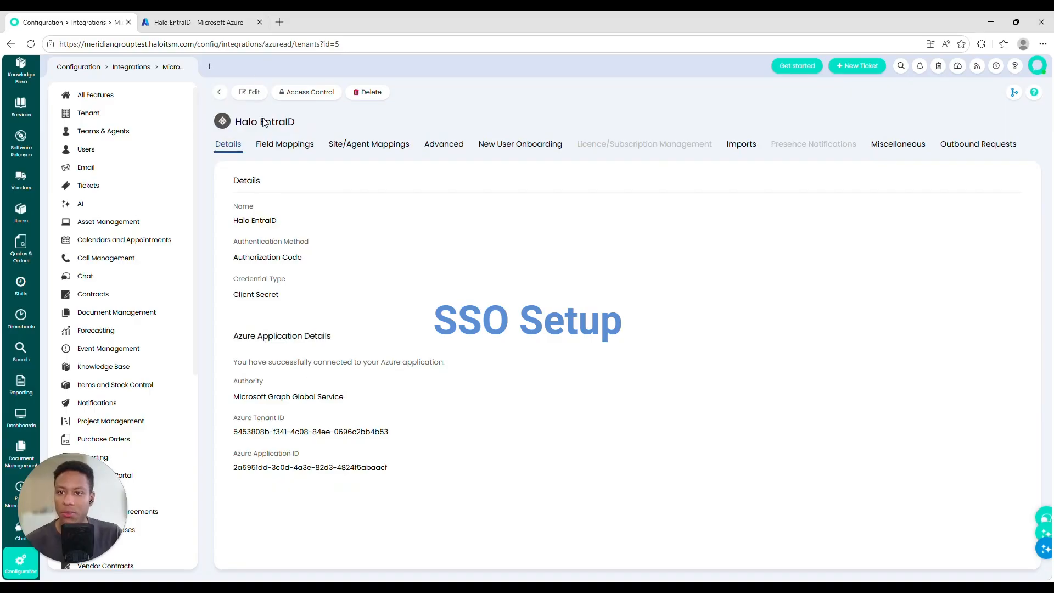
left_click(219, 98)
Step: Review Entra ID Single Sign-On: Azure Tenant ID, Application ID and the SSO redirect URL
left_click(134, 67)
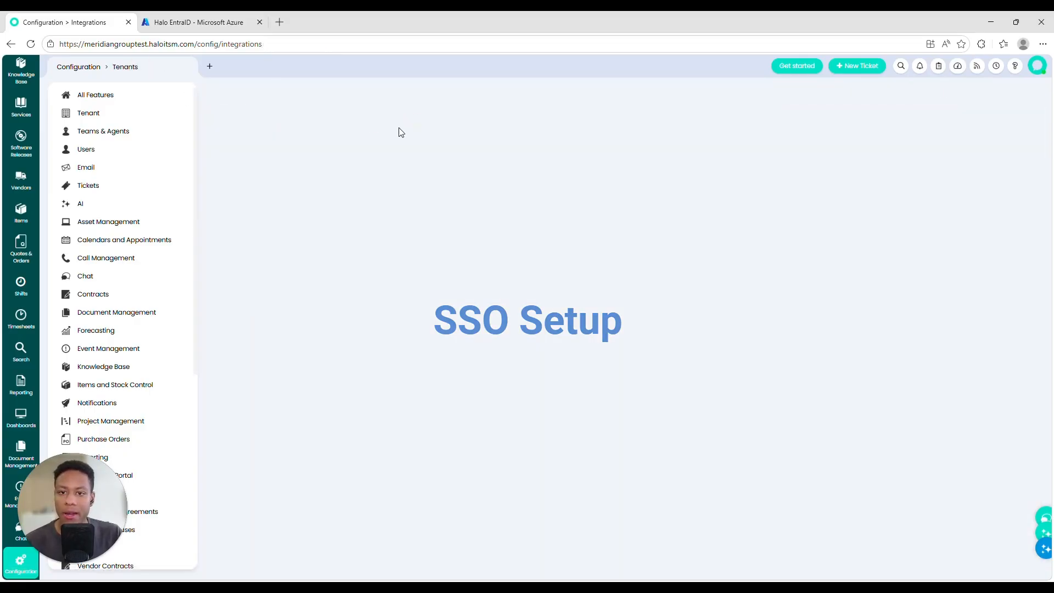
left_click(535, 213)
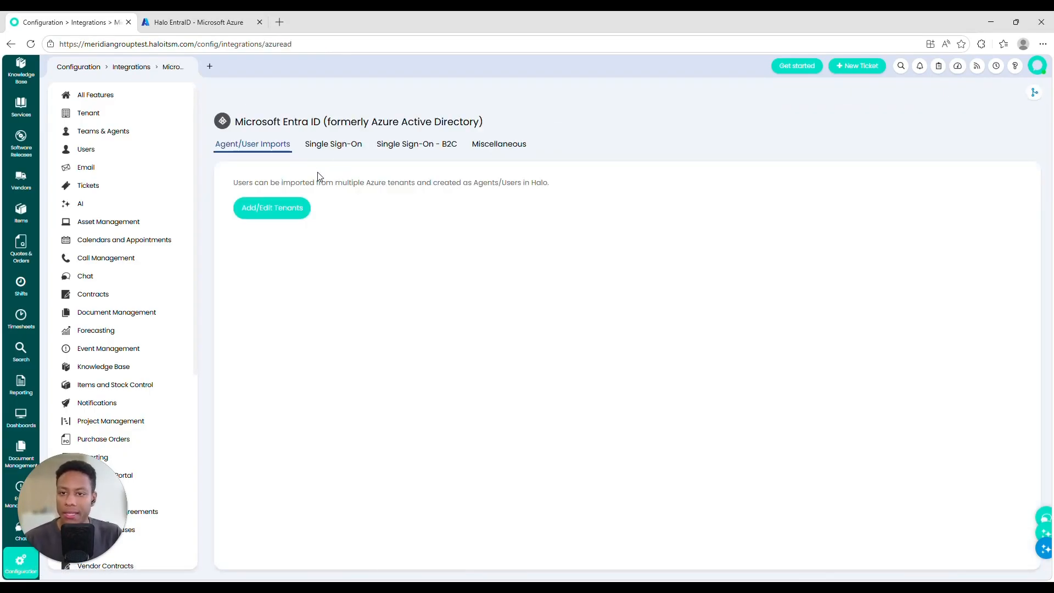
left_click(335, 146)
left_click_drag(236, 264, 291, 265)
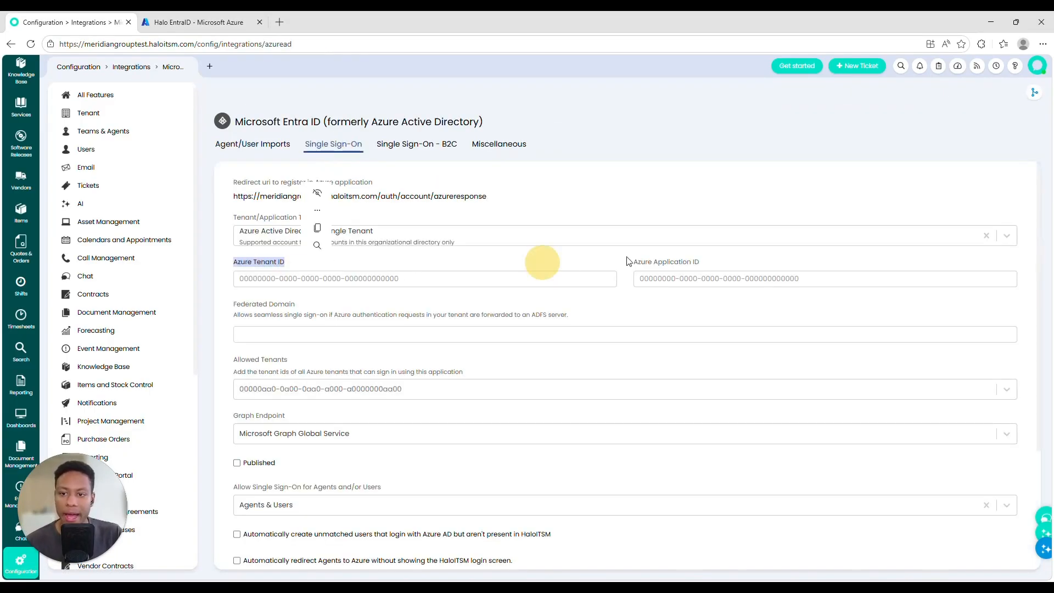
left_click_drag(648, 263, 732, 264)
left_click_drag(307, 460, 229, 465)
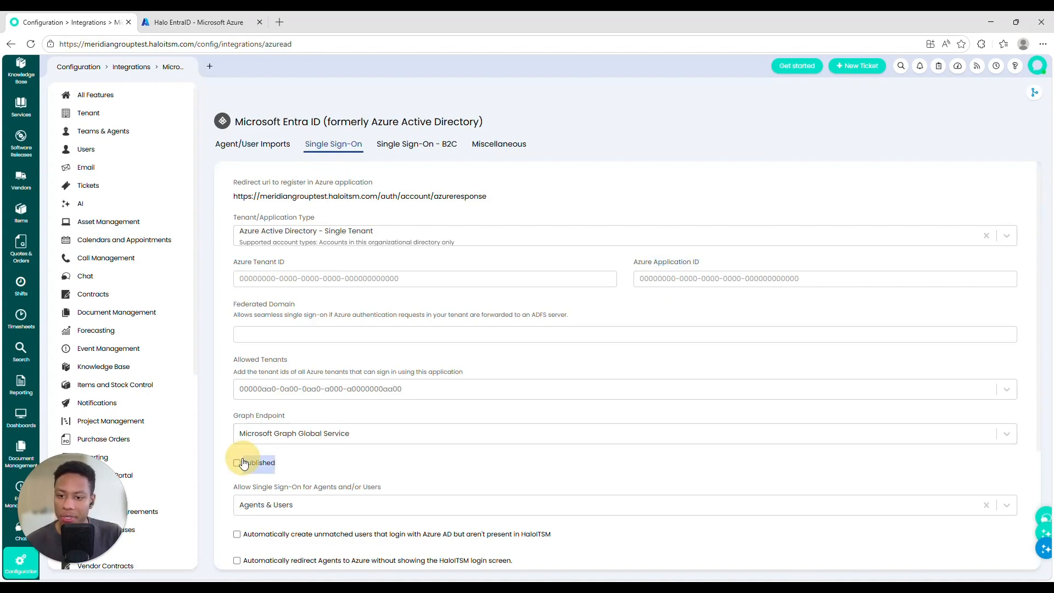
scroll(357, 429, "down", 3)
left_click_drag(519, 425, 241, 396)
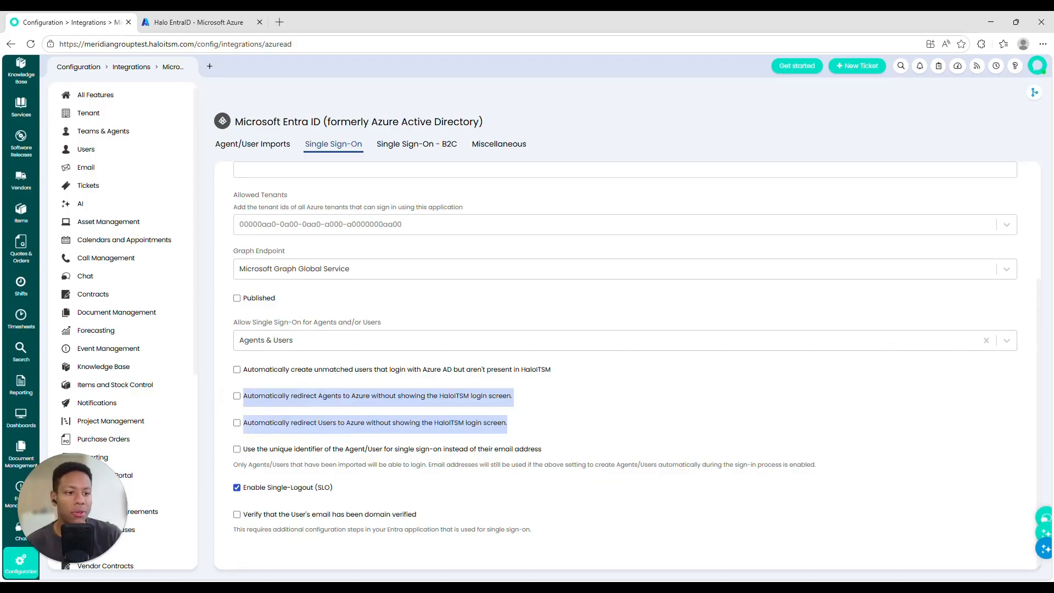
triple_click(359, 196)
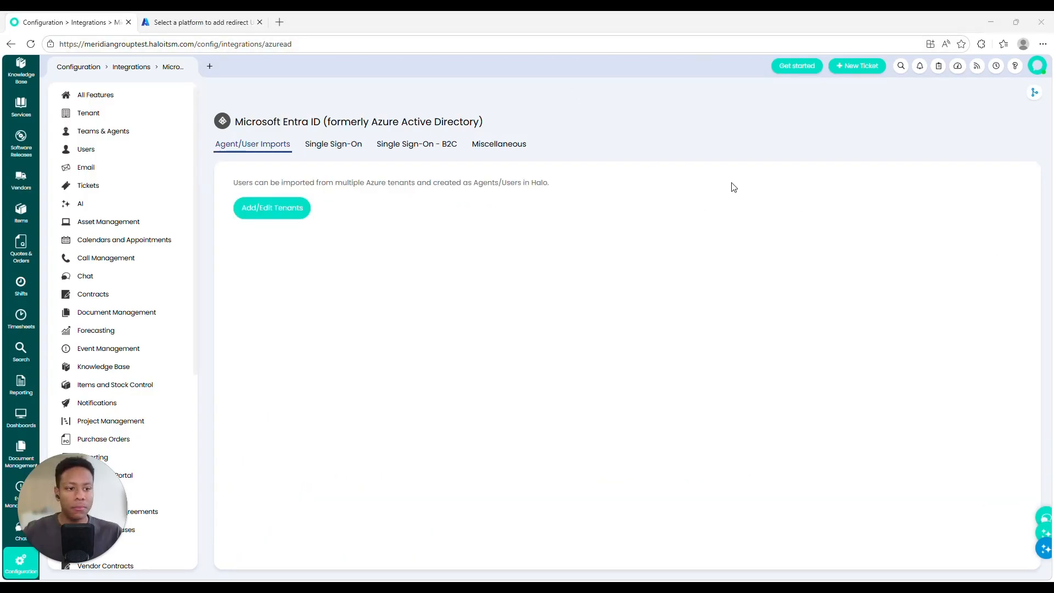
Step: Edit the Halo EntraID connection and add a new site mapping
left_click(301, 212)
left_click(328, 146)
left_click(252, 93)
left_click(288, 144)
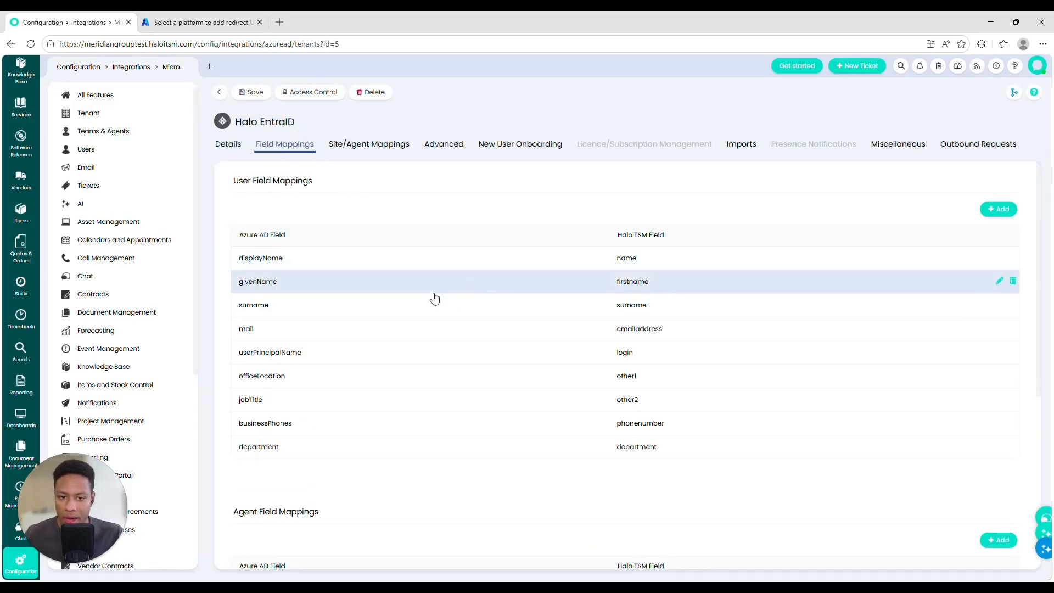
left_click(369, 144)
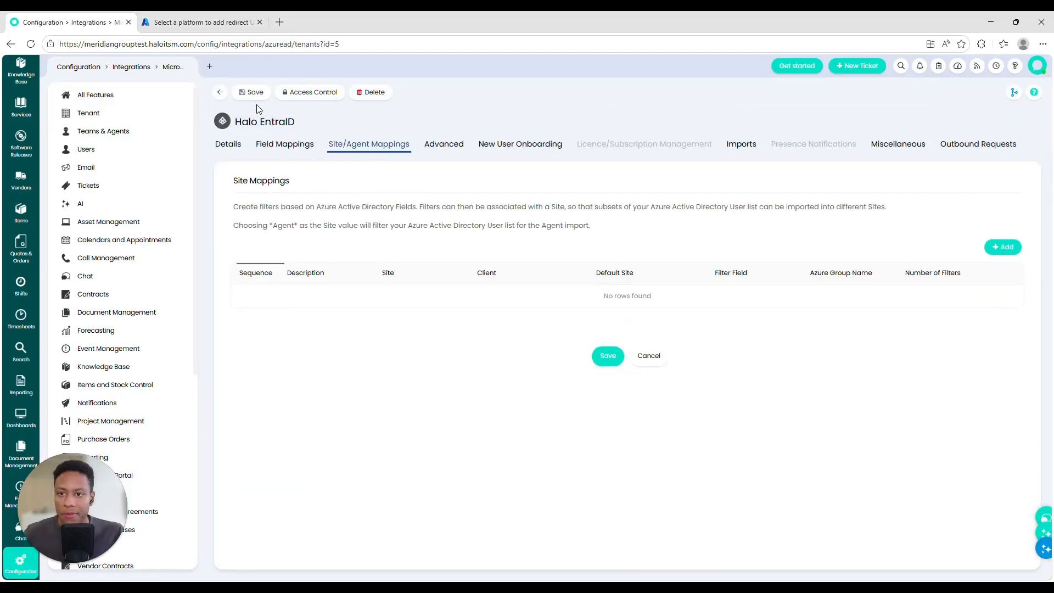
left_click(1003, 247)
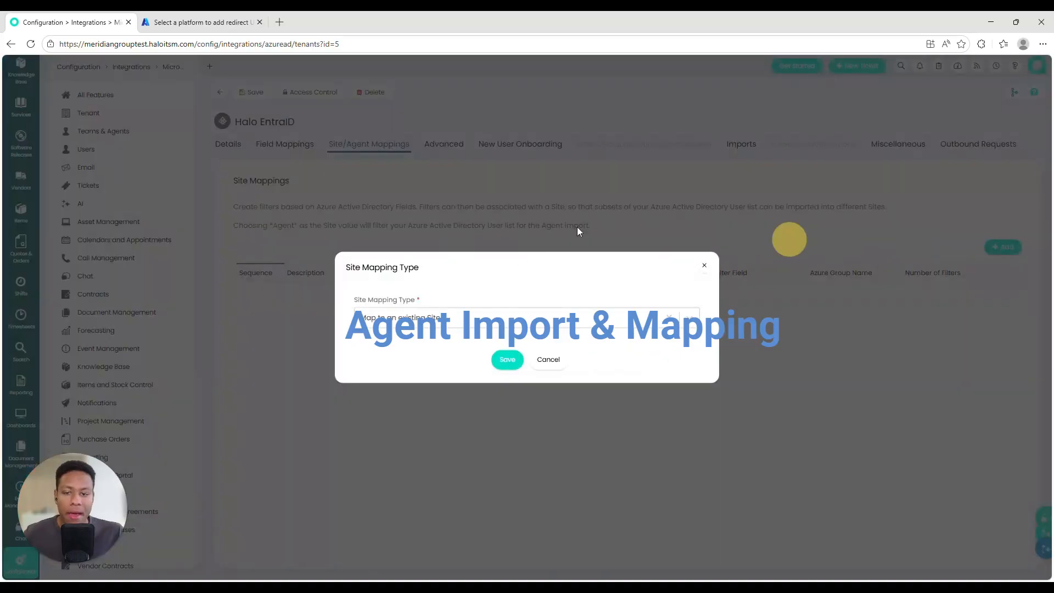
left_click(507, 356)
Step: Map the *Agent* site with sequence 1, a test description and role HaloITSM Administrator
left_click(409, 148)
left_click(403, 166)
key("Tab")
type("1")
left_click(388, 235)
type("Test Da")
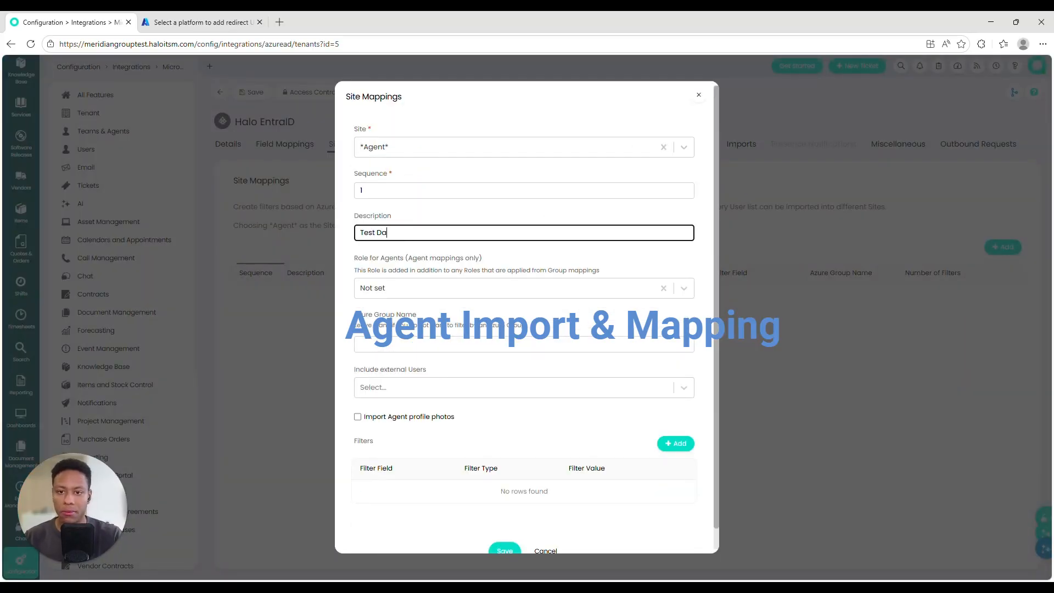
type("n")
left_click(401, 287)
type("adm")
key("Return")
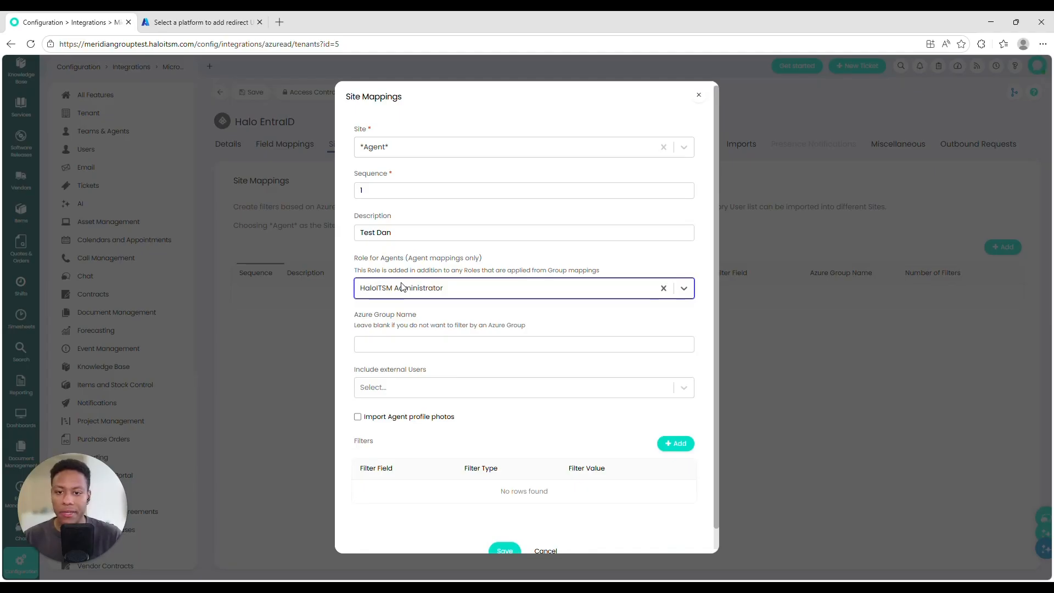
Step: Filter on Azure group Halo Administrators, import profile photos, and save mapping and connection
left_click_drag(355, 315, 466, 325)
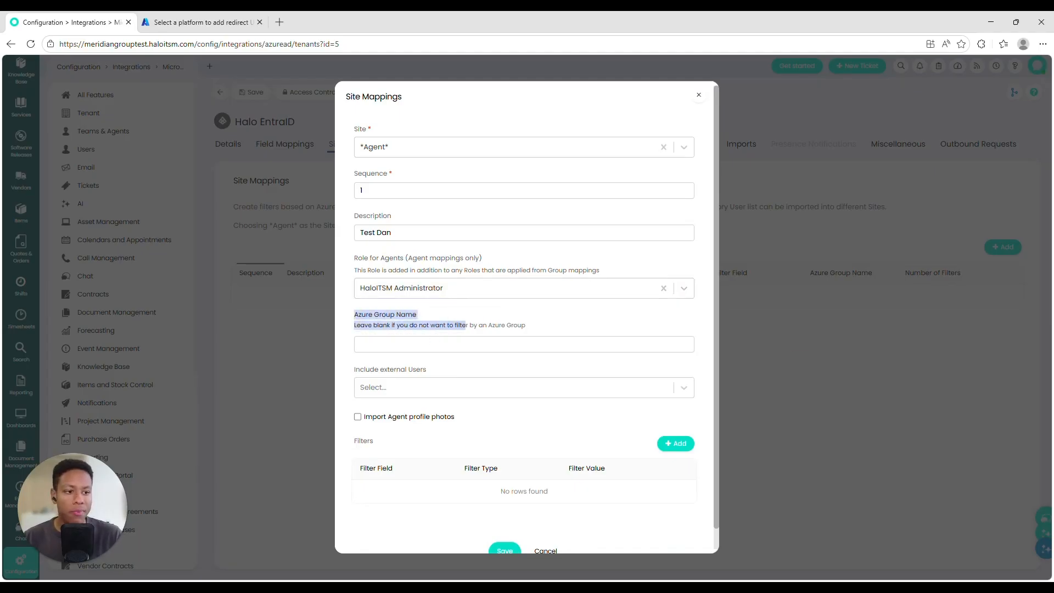
left_click(434, 342)
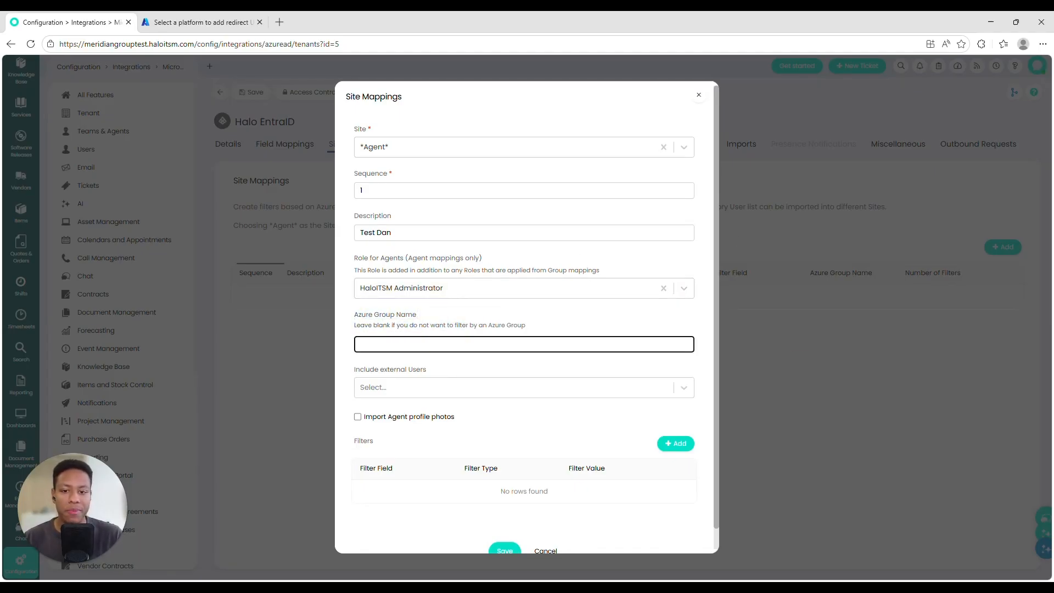
type("Halo Administrators")
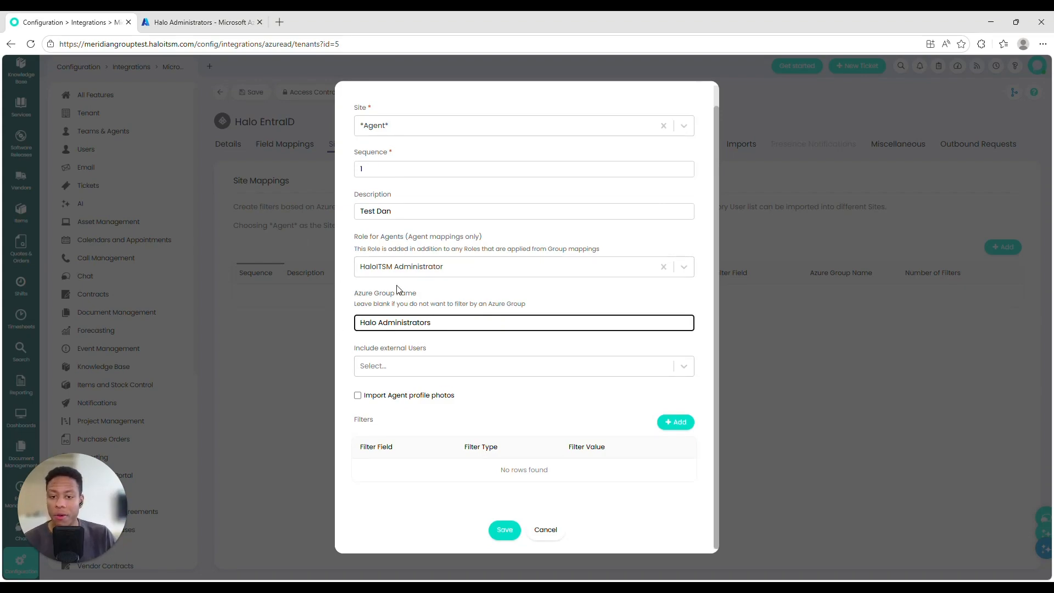
left_click(439, 396)
left_click(505, 529)
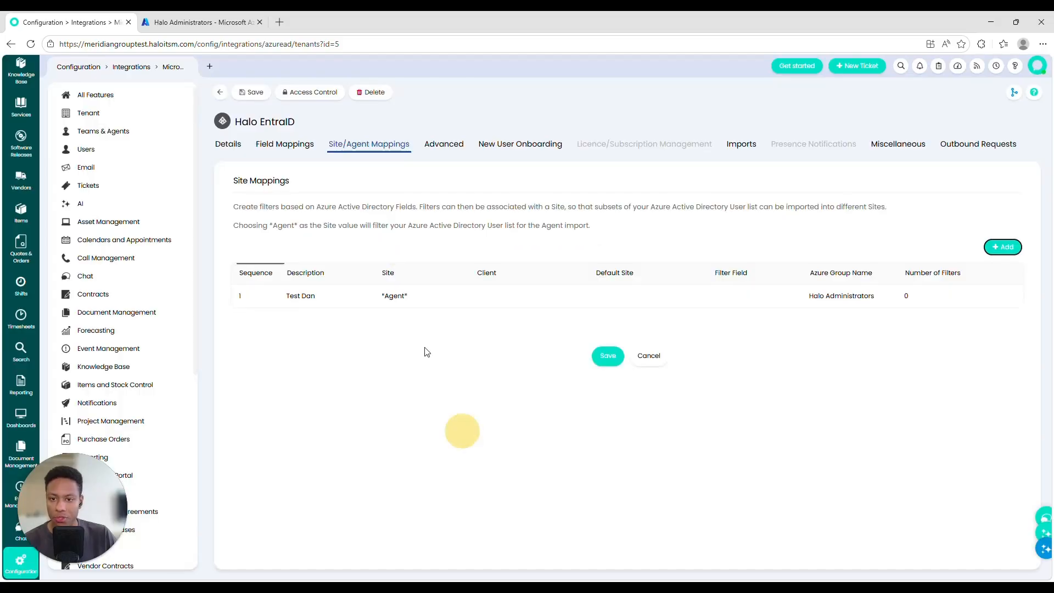
left_click(252, 92)
left_click(742, 144)
Step: Run the agent import from Entra, updating one agent
left_click(352, 342)
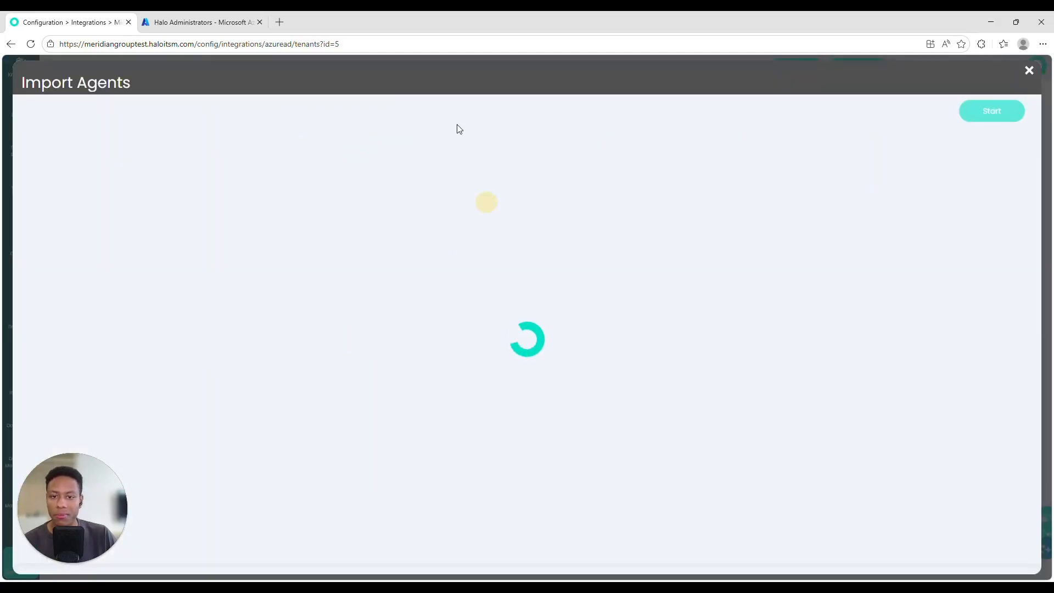
left_click(980, 116)
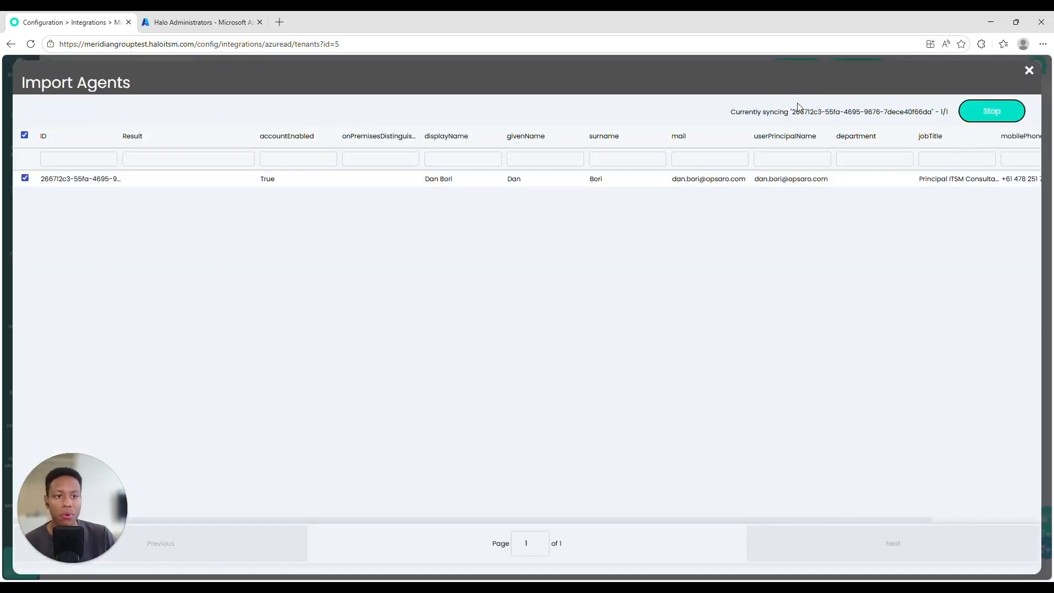
left_click(1029, 70)
Step: Check the imported agent's record under Teams & Agents > Agents, then return to Configuration
left_click(126, 132)
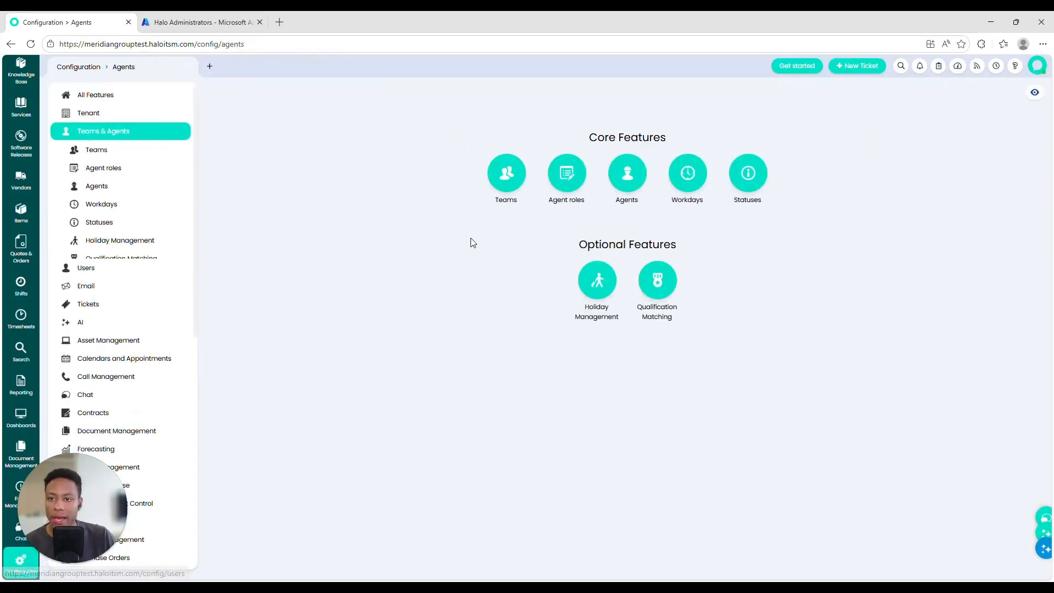
left_click(627, 173)
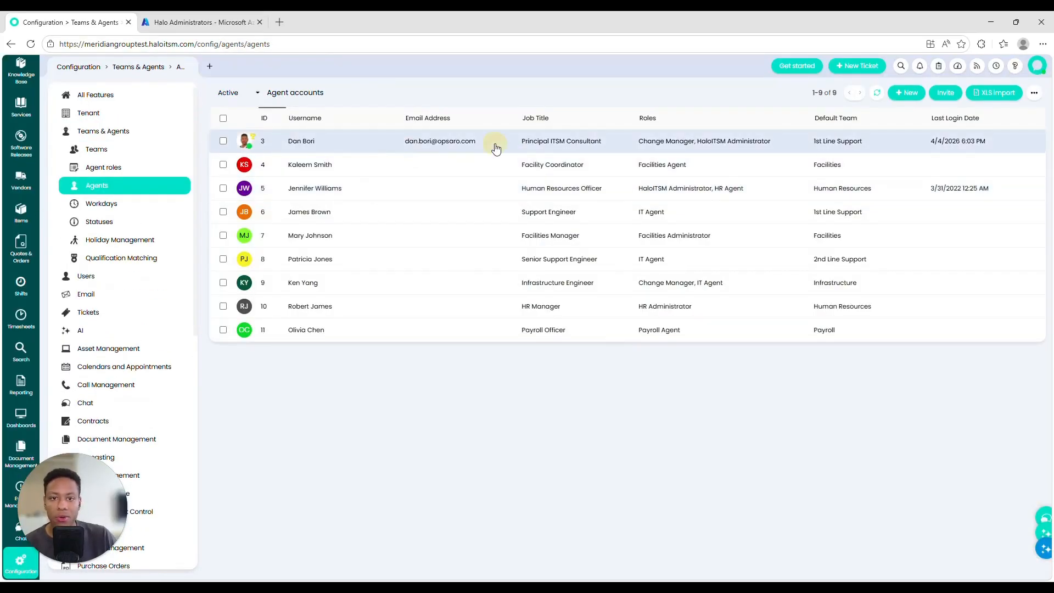
left_click(496, 146)
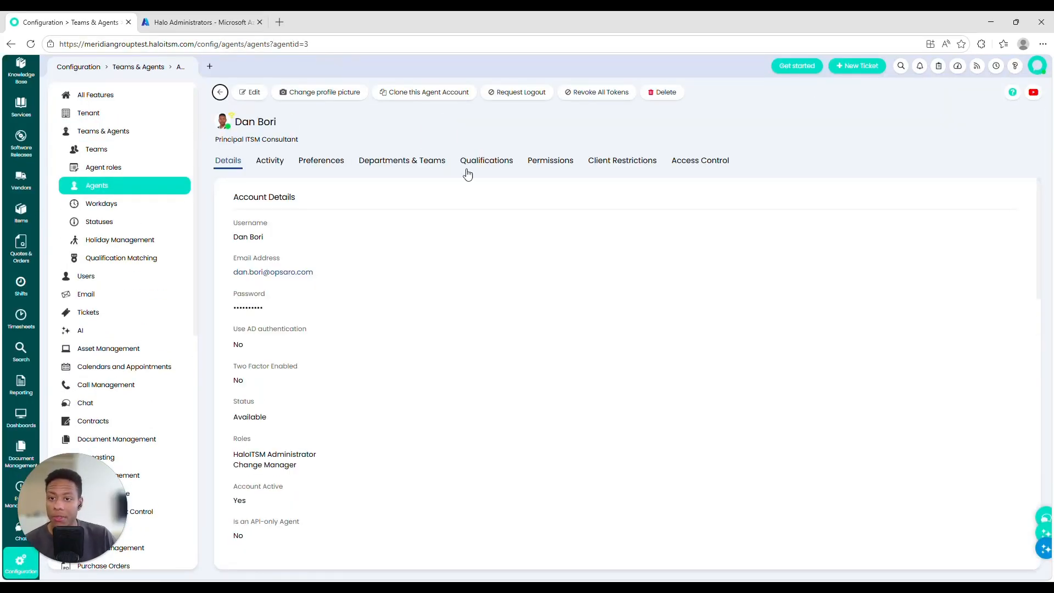
scroll(493, 352, "down", 8)
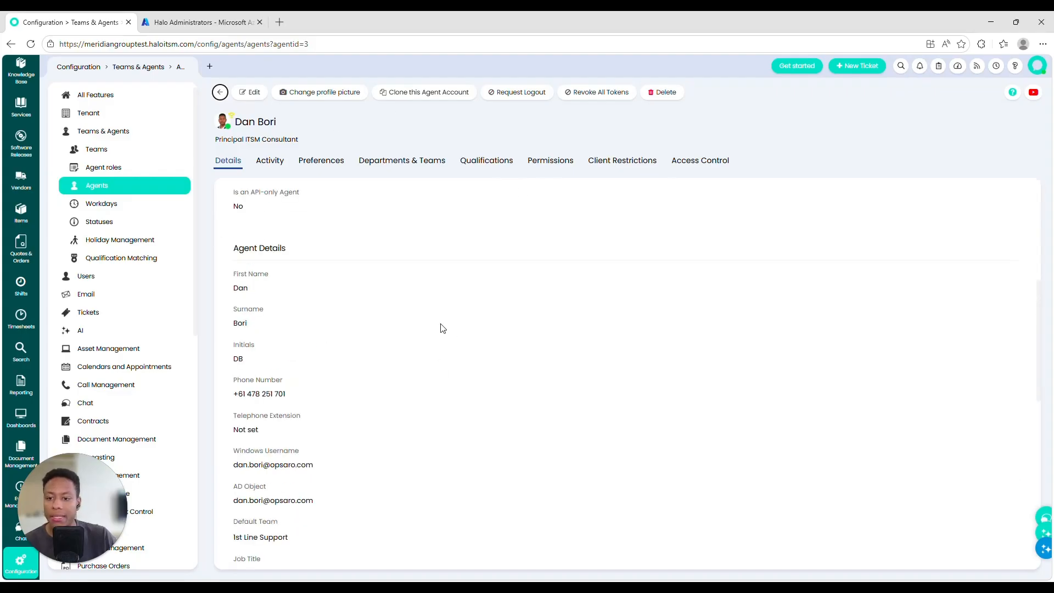
scroll(424, 320, "up", 8)
left_click(221, 93)
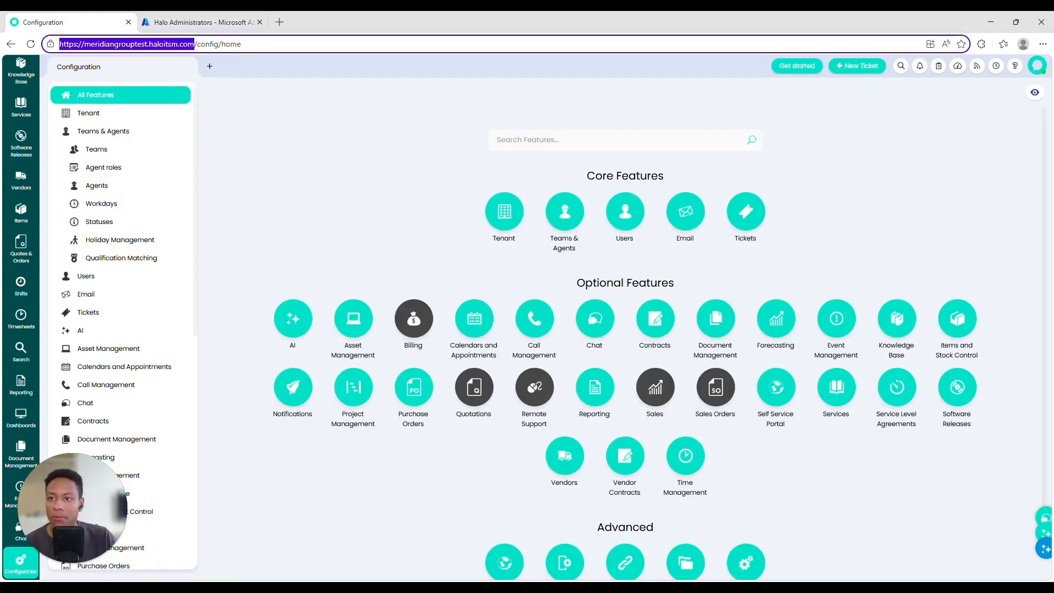
Step: Try signing into HaloITSM with the Microsoft account and inspect the sign-in error
left_click(451, 141)
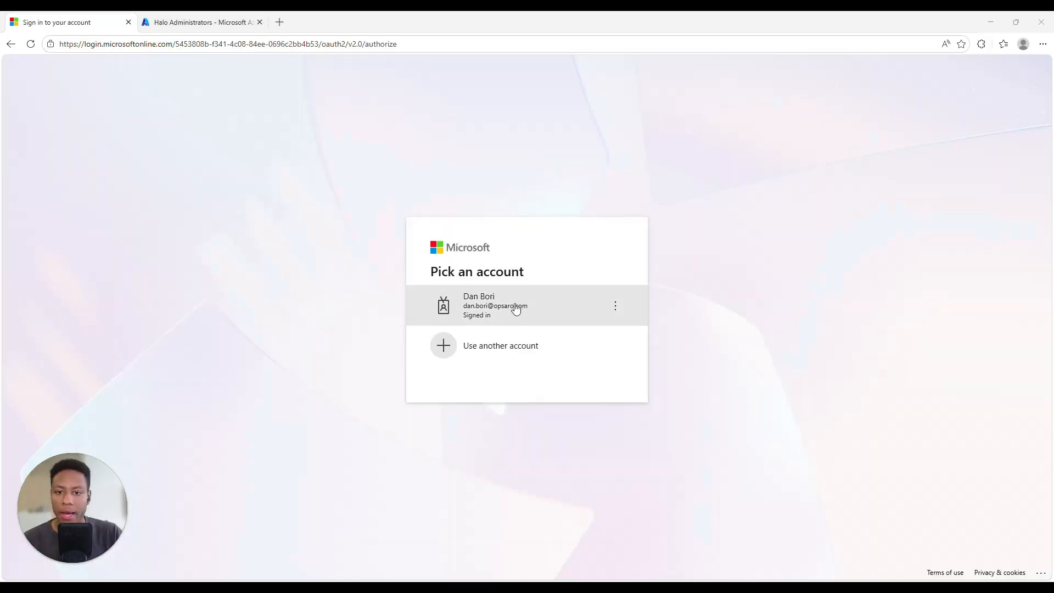
left_click(569, 300)
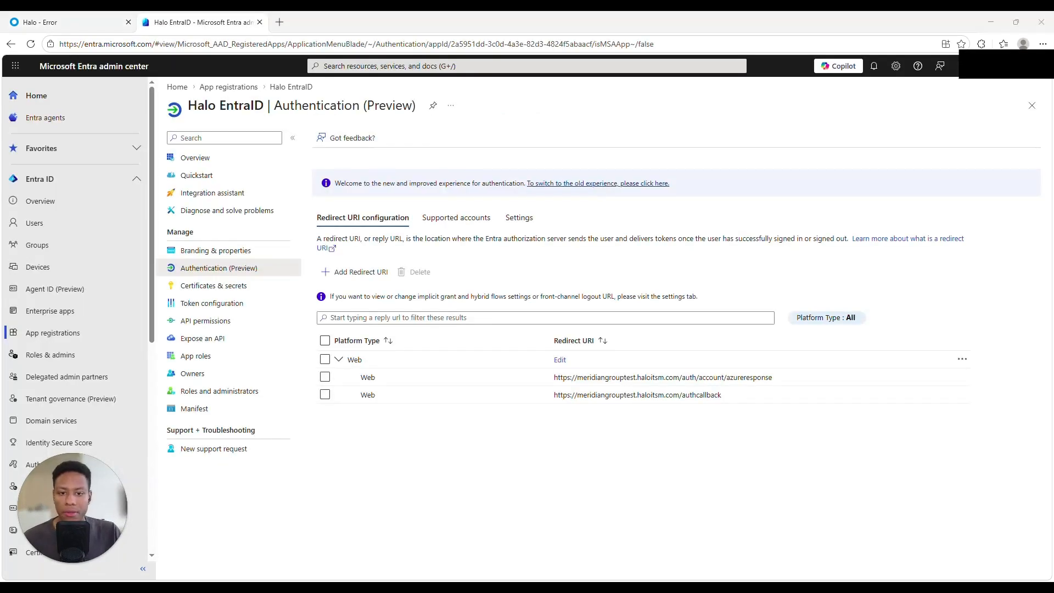
left_click(74, 16)
Step: Enable access tokens in the Halo EntraID authentication settings, save, and retry sign-in successfully
left_click(201, 21)
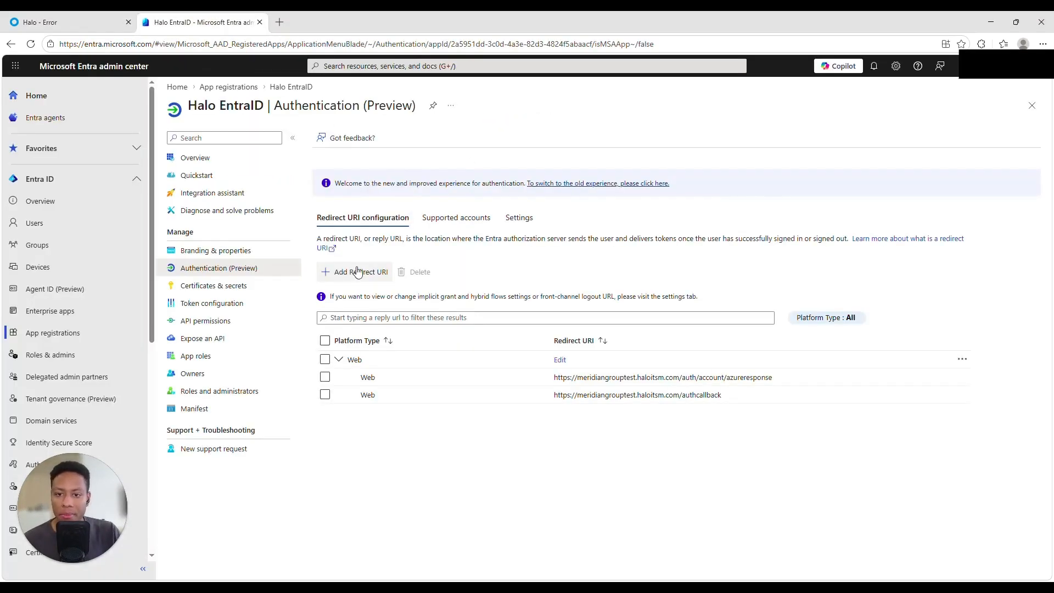
left_click(519, 218)
left_click(351, 301)
left_click(334, 561)
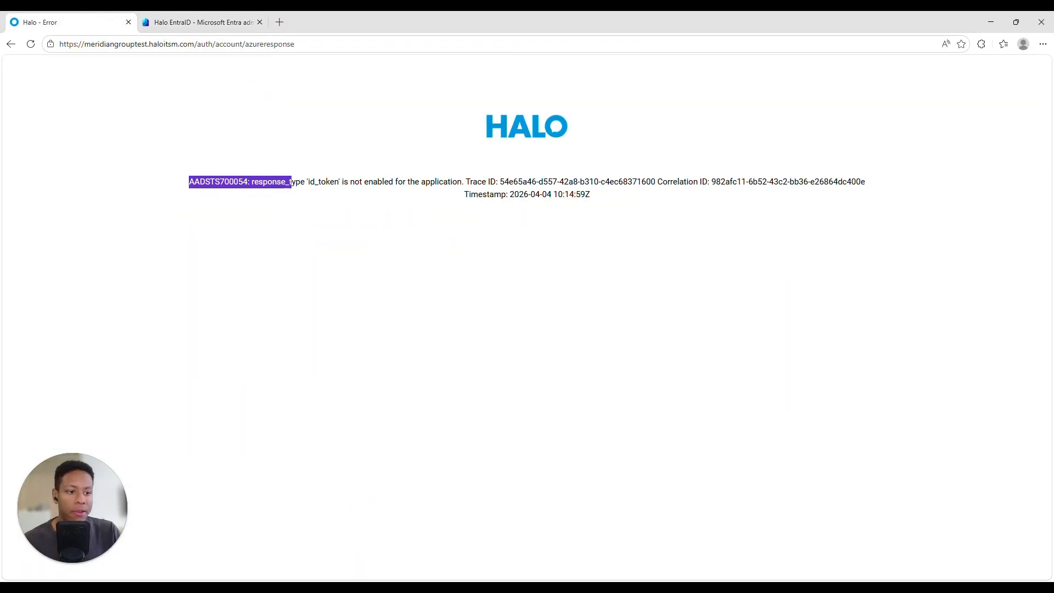
key("F5")
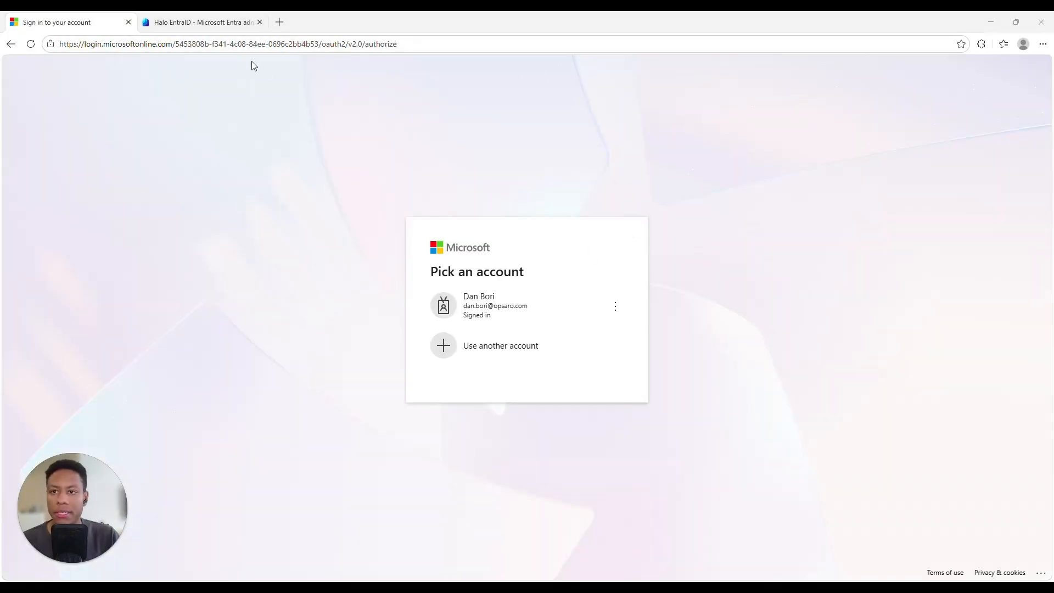
left_click(476, 304)
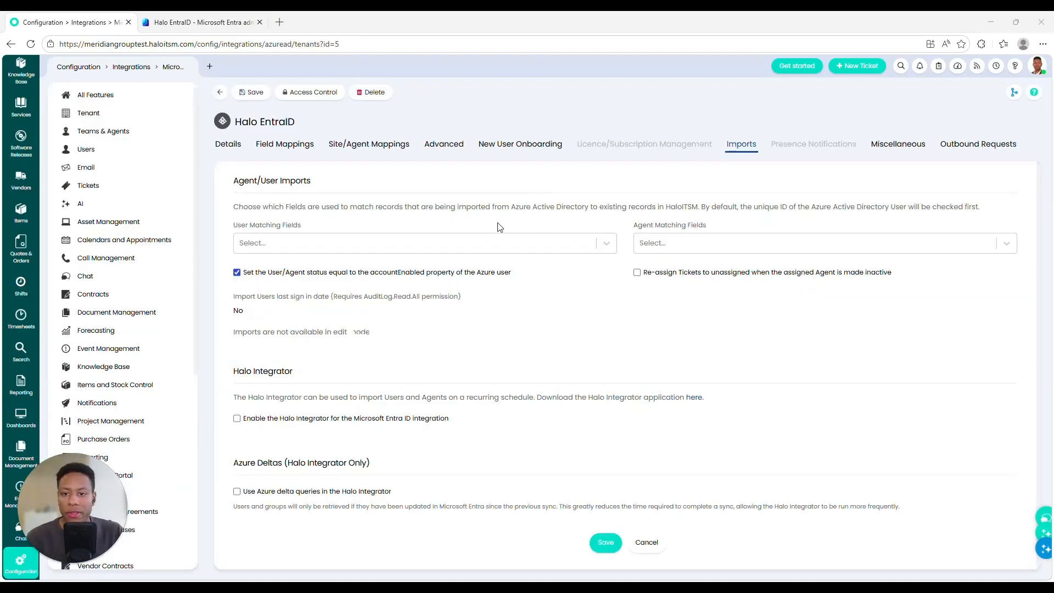
Step: Enable the Halo Integrator to import Users and Agents from Entra ID
scroll(500, 227, "down", 1)
left_click(402, 419)
scroll(330, 417, "down", 1)
left_click(271, 404)
left_click(271, 426)
left_click(271, 425)
Step: Turn on deactivating users missing from Azure and Azure delta queries, then save the integration
scroll(336, 374, "down", 2)
left_click(323, 356)
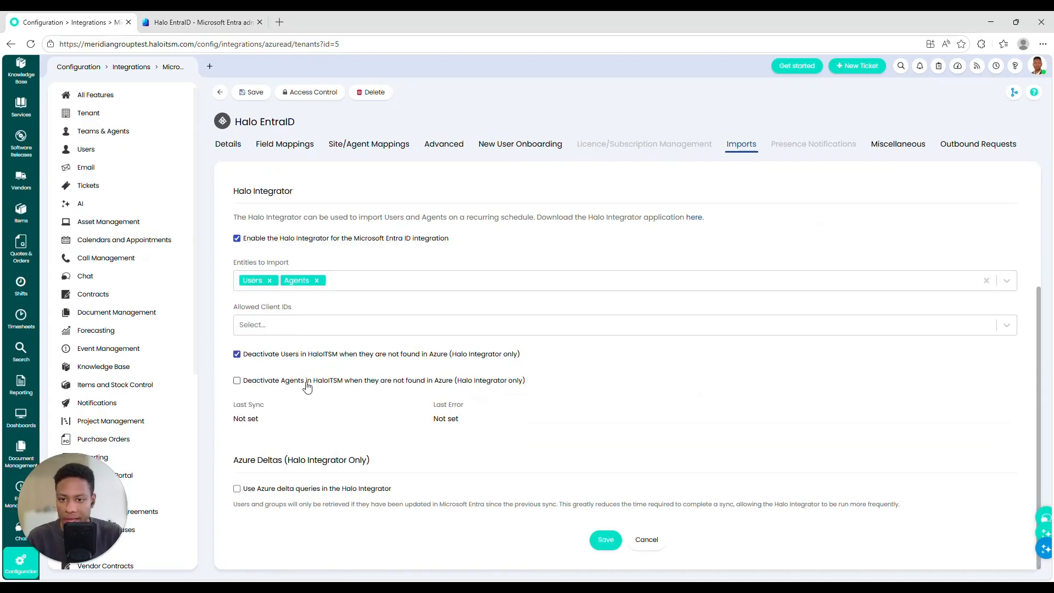
left_click(332, 489)
scroll(353, 303, "down", 4)
scroll(344, 404, "up", 6)
left_click(913, 146)
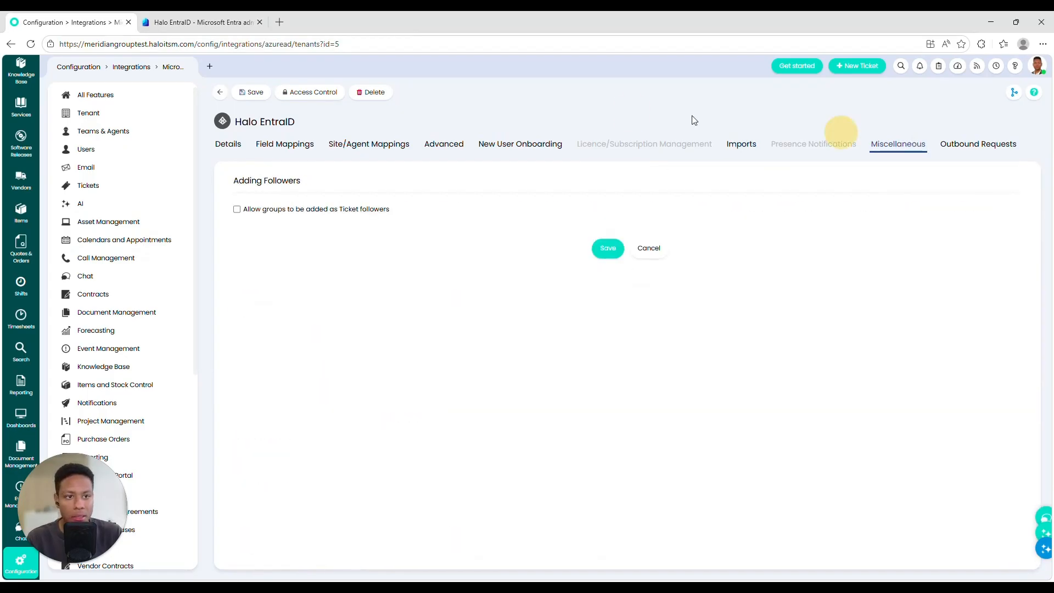
left_click(246, 97)
Step: Choose the agent the Halo Integrator logs in as
left_click(112, 98)
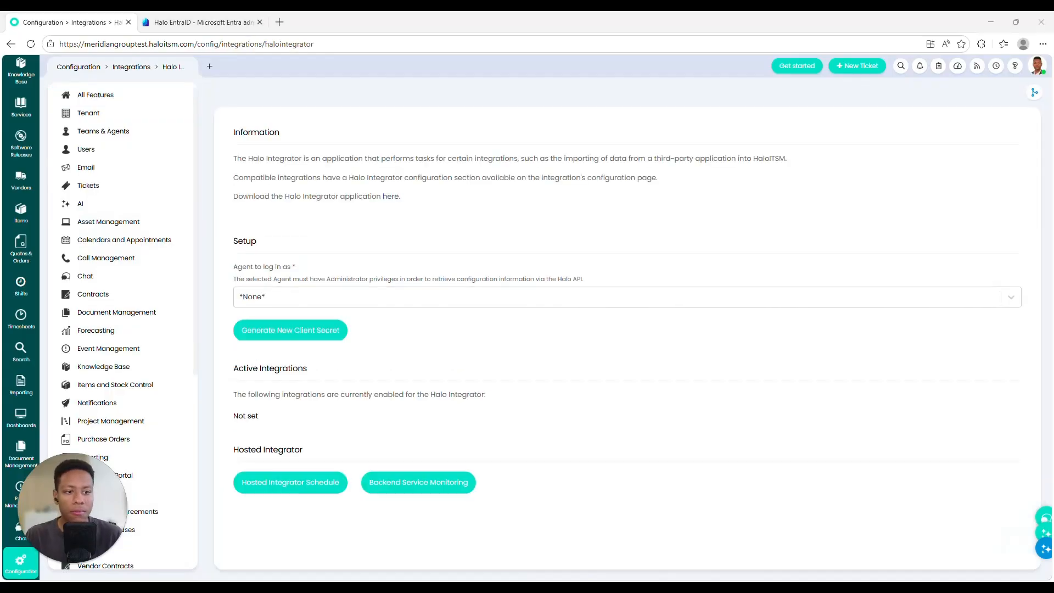
left_click(292, 308)
left_click(294, 310)
key("Return")
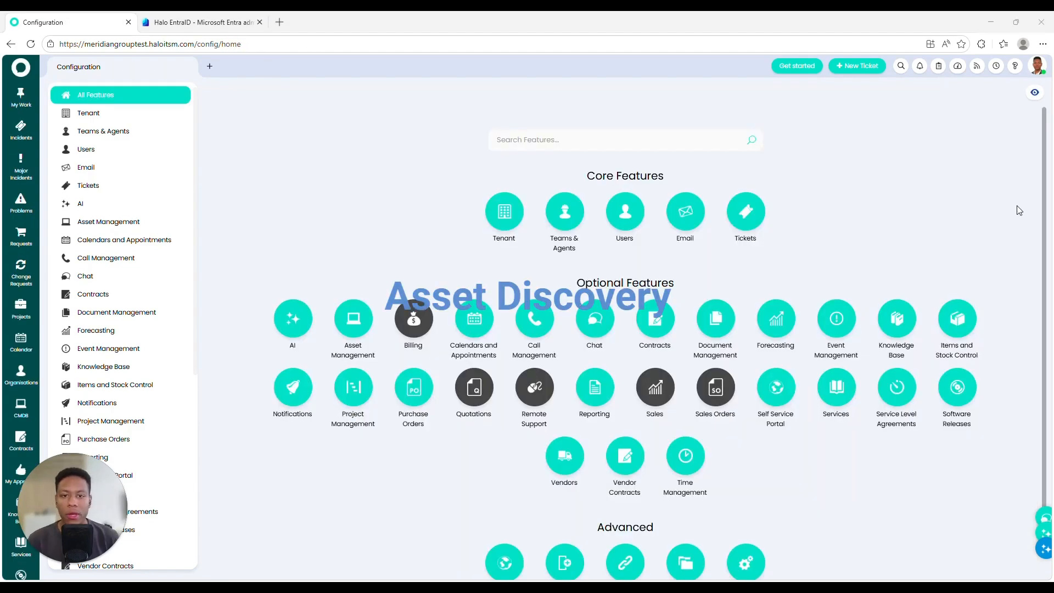
Step: Find Halo Asset Discovery by searching features for 'halo ass' and open its integration
left_click(605, 139)
type("halo ass")
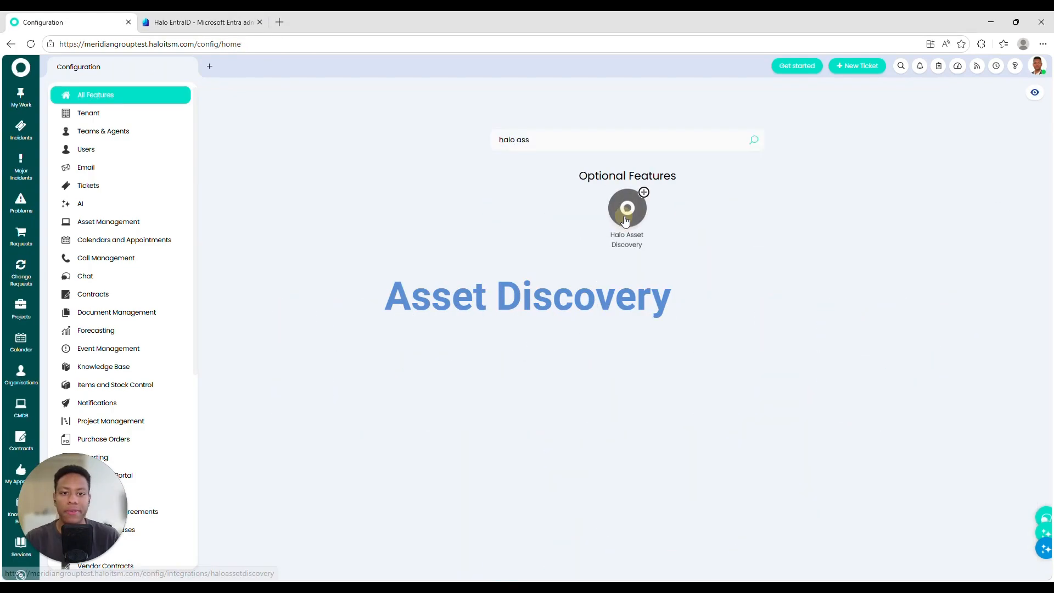
left_click(627, 211)
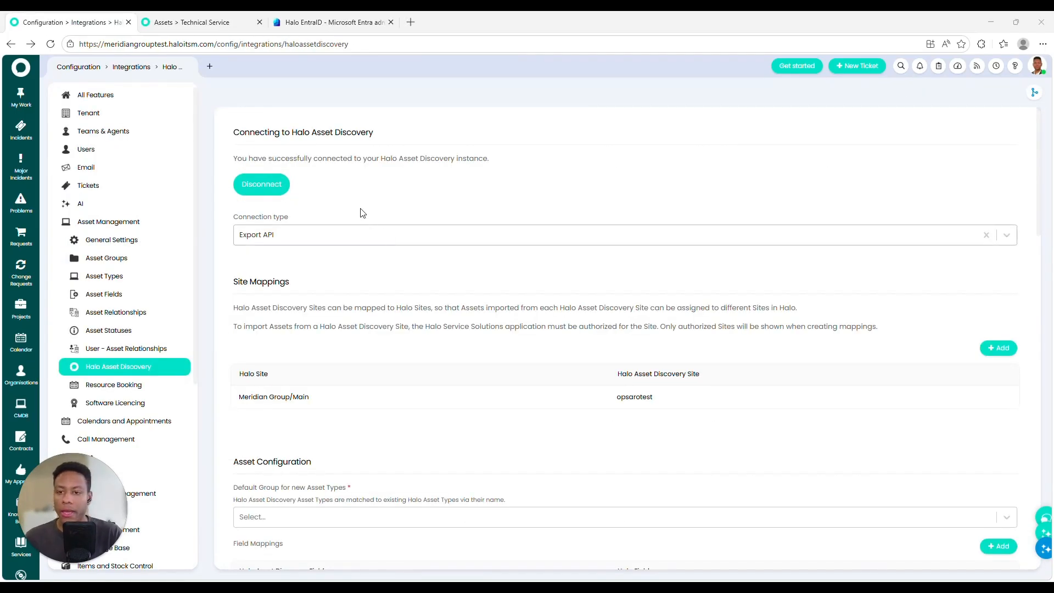
Step: Switch the connection type to REST API and set the asset-type default group to Computing
left_click(256, 235)
left_click(308, 266)
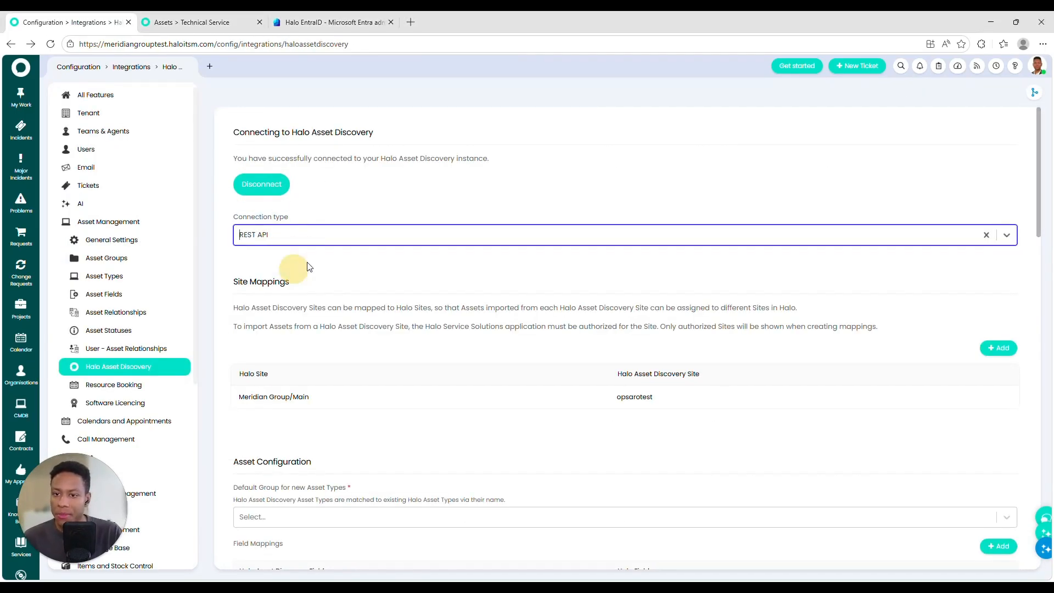
scroll(244, 304, "down", 3)
left_click_drag(251, 233, 689, 230)
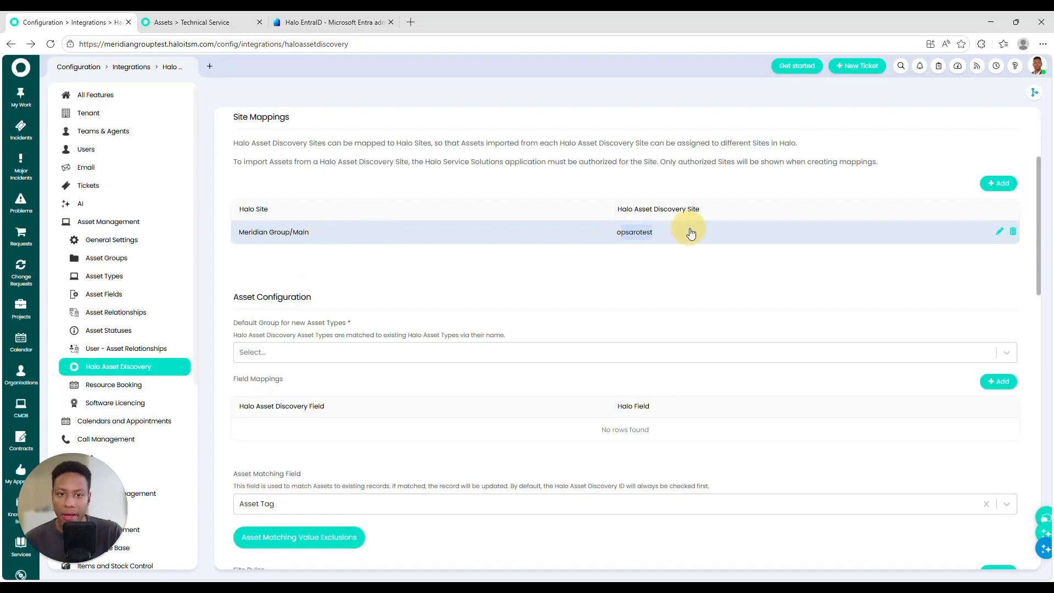
triple_click(276, 235)
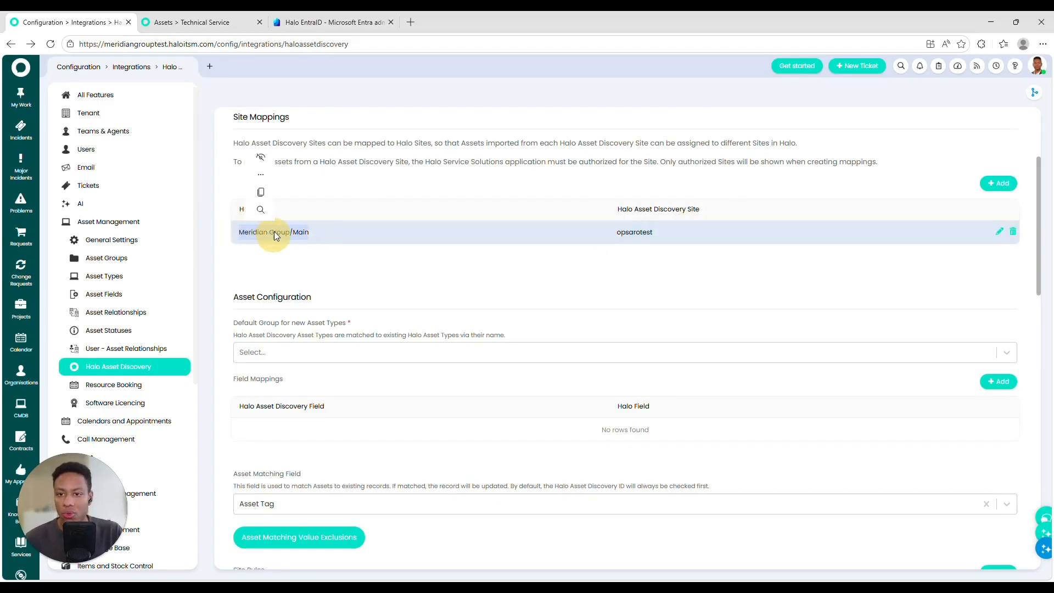
scroll(350, 229, "down", 2)
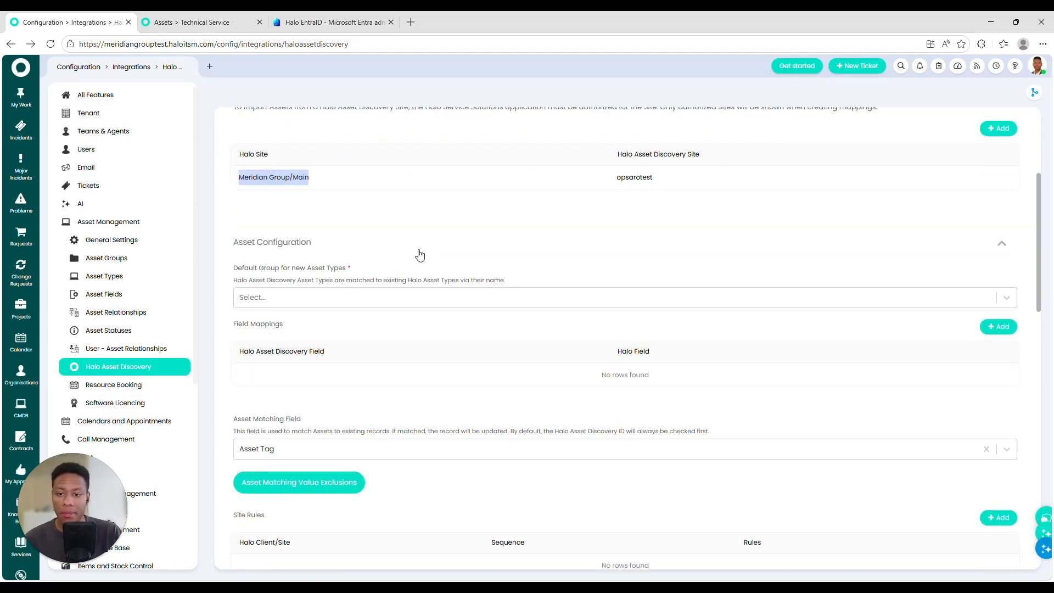
left_click(277, 242)
left_click(286, 325)
Step: Check the asset matching value exclusions list, then return to the discovery settings
scroll(288, 270, "down", 1)
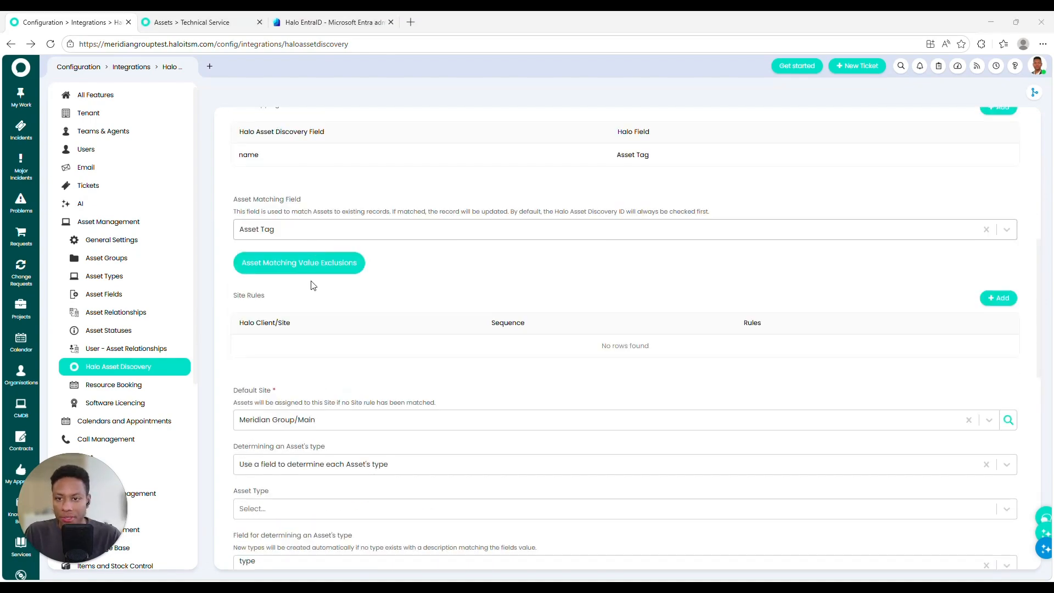
scroll(626, 330, "up", 2)
left_click(298, 305)
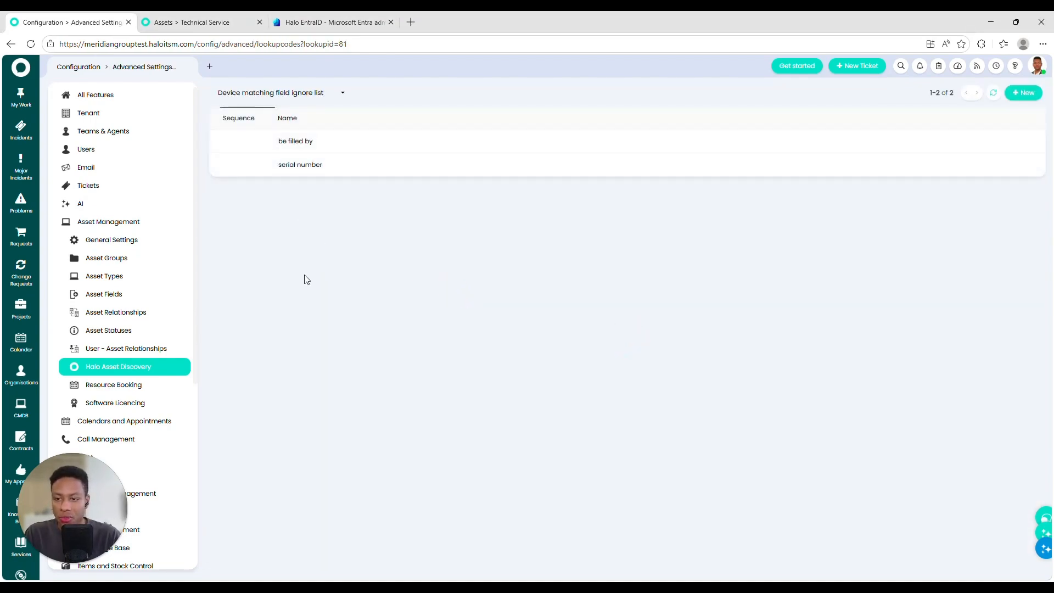
key("alt+Left")
scroll(393, 349, "down", 9)
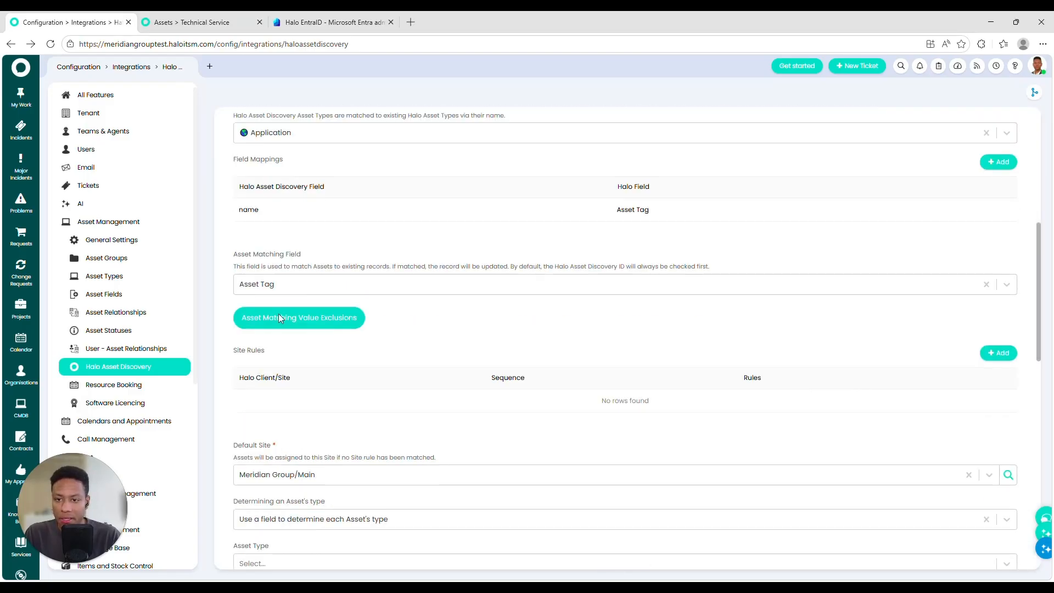
scroll(288, 278, "down", 1)
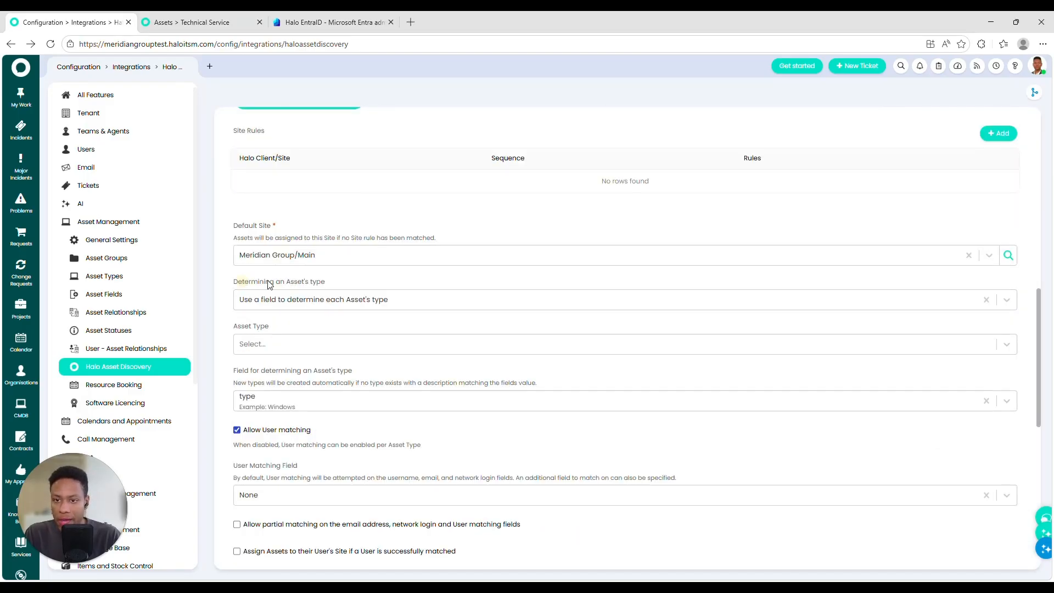
Step: Use the same asset type for all discovered assets, set to Laptop
left_click(281, 297)
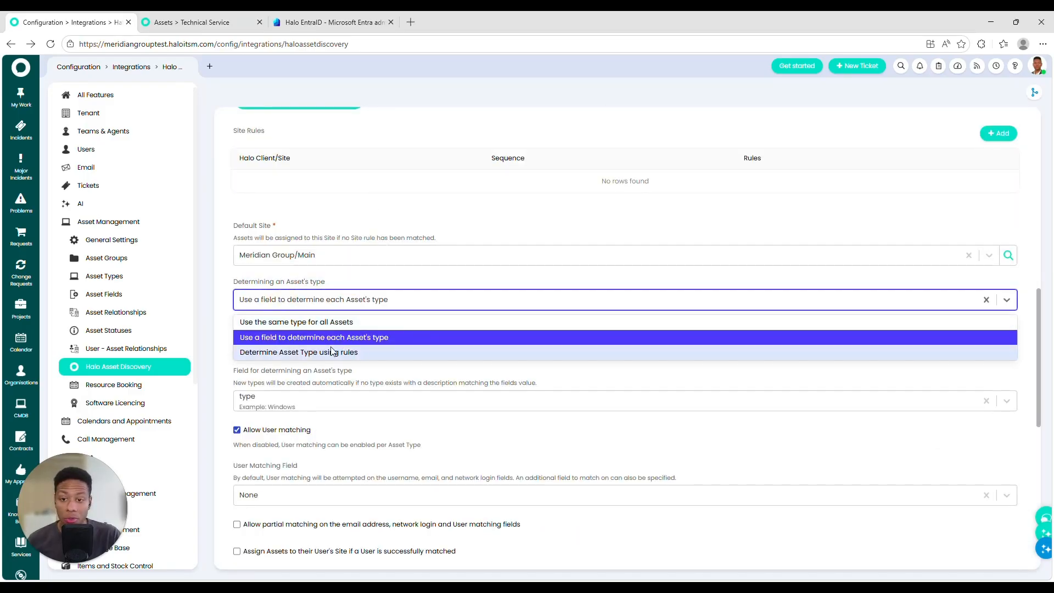
left_click(293, 323)
left_click(294, 343)
type(";lo")
key("BackSpace")
key("BackSpace")
key("BackSpace")
type("lap")
key("Return")
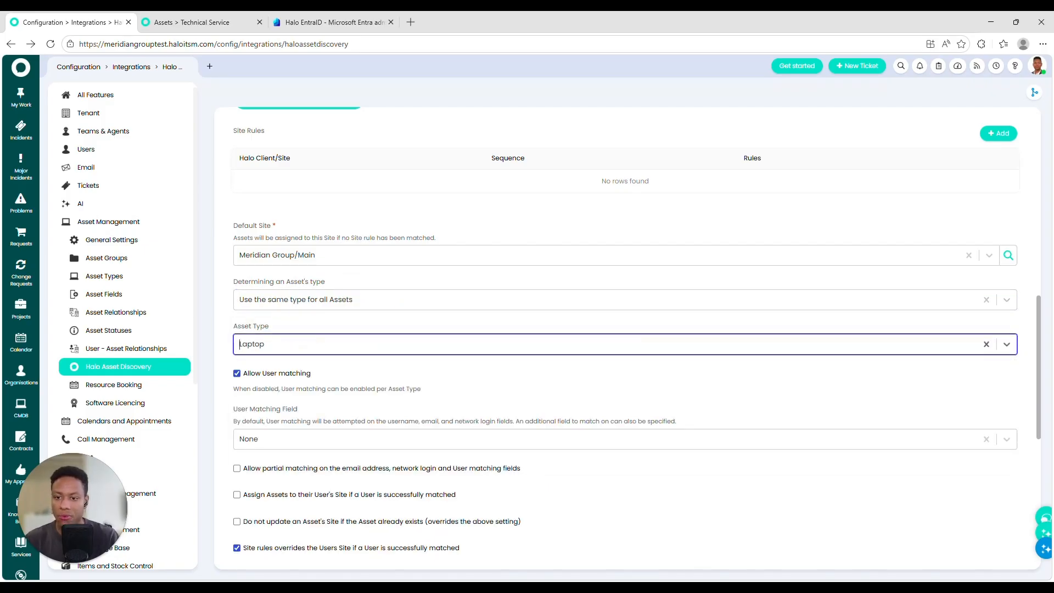
Step: Review the user matching field and enable the Halo Integrator
scroll(269, 325, "down", 2)
left_click(269, 329)
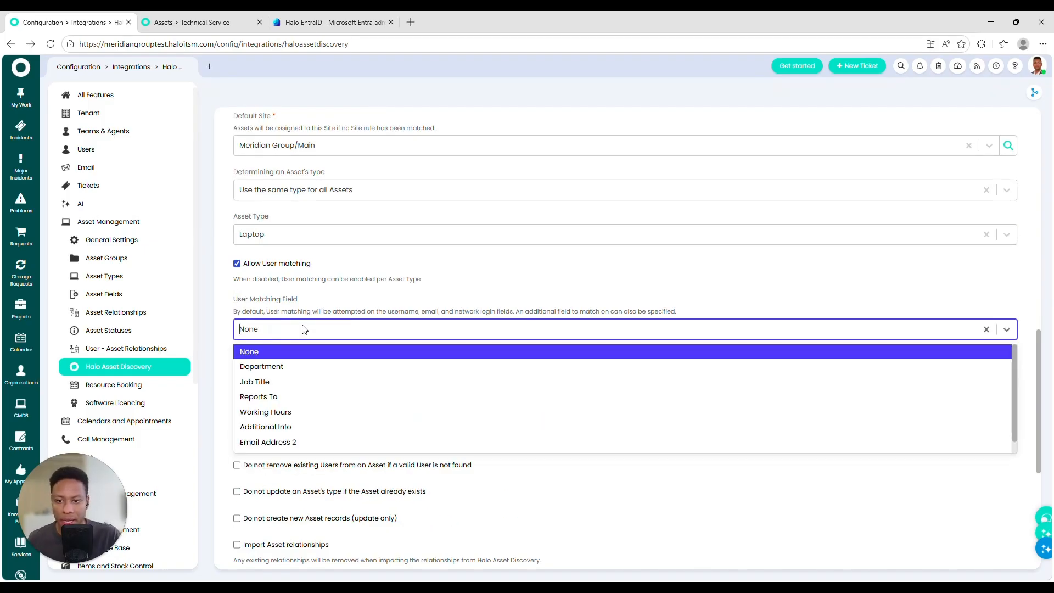
left_click_drag(270, 312, 515, 310)
left_click(393, 311)
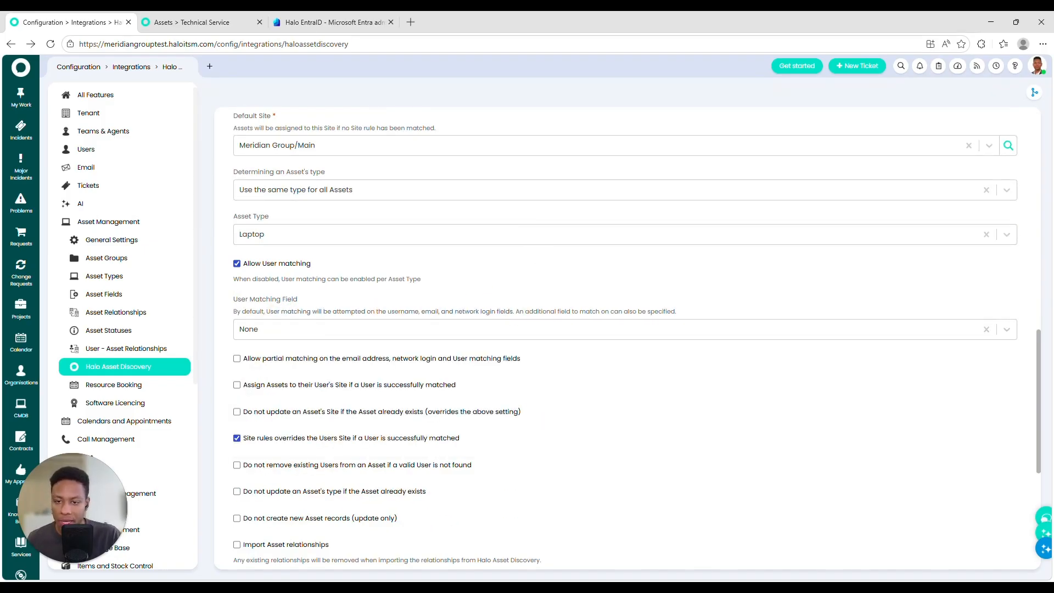
scroll(383, 298, "down", 5)
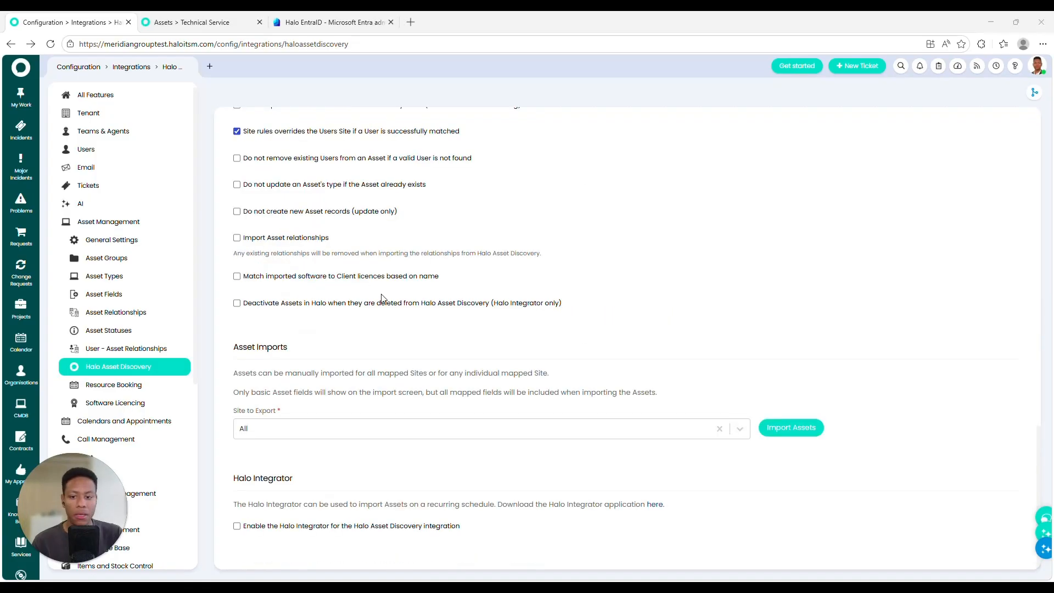
left_click(423, 527)
Step: Import the discovered device from the manual asset import list
left_click(799, 398)
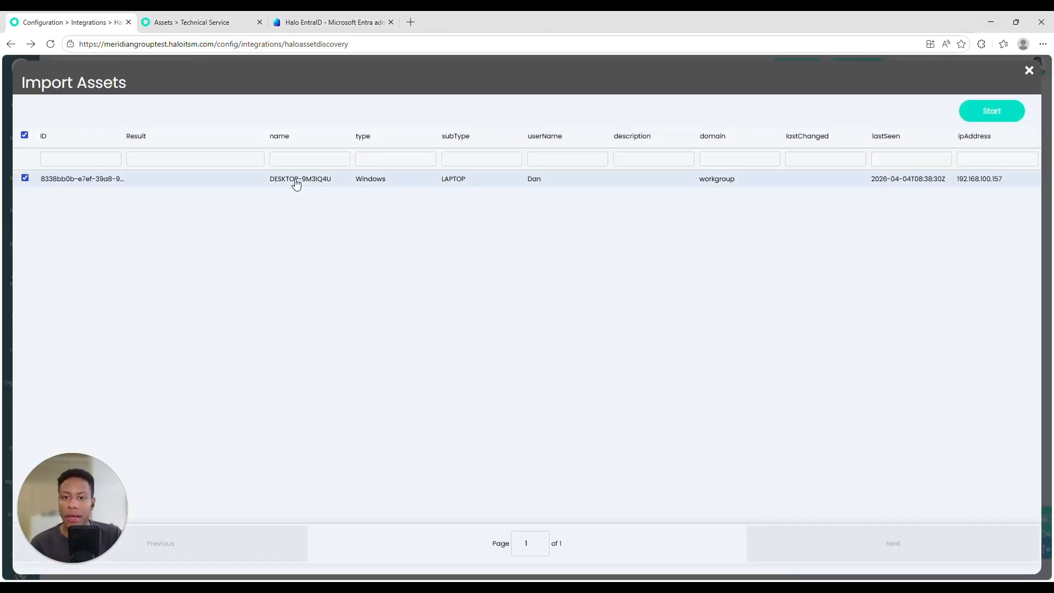
mouse_move(547, 180)
left_mouse_down()
mouse_move(514, 181)
mouse_move(548, 185)
left_mouse_up()
left_click(633, 218)
left_click(569, 235)
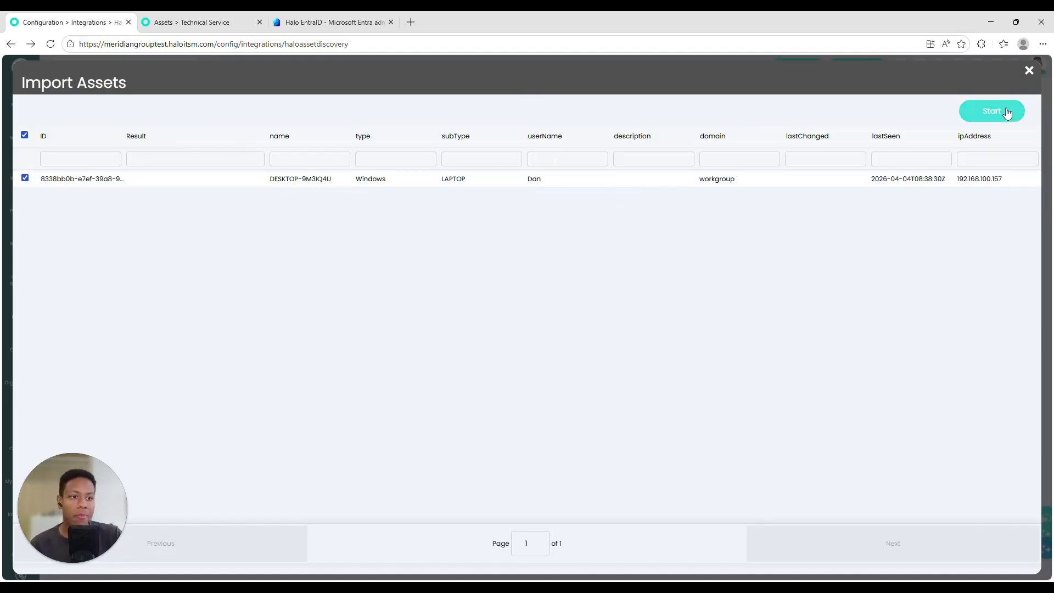
double_click(532, 181)
left_click(980, 116)
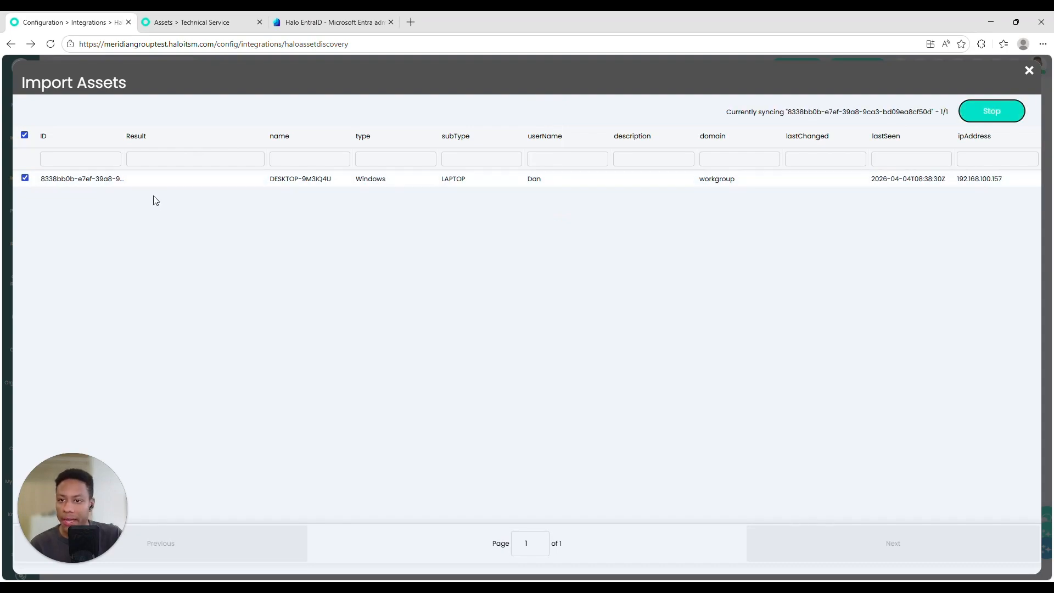
Step: Search for DESKTOP-9M3IQ4U and open its asset page
left_click_drag(333, 183, 272, 184)
key("ctrl+c")
left_click(1030, 70)
left_click(897, 72)
key("ctrl+v")
left_click(813, 94)
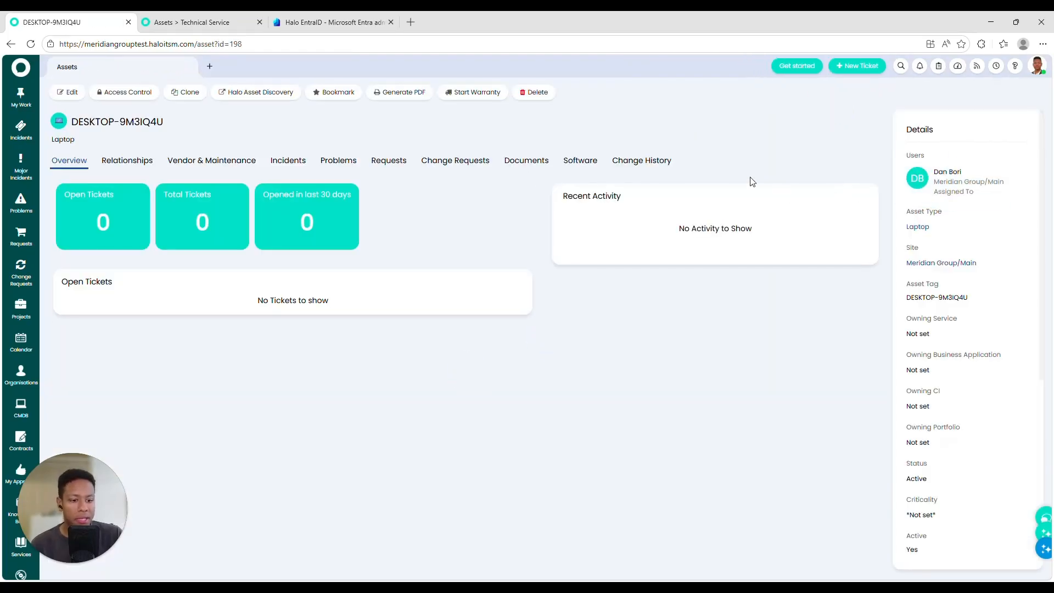
Step: Review the DESKTOP-9M3IQ4U asset's ownership and status details
scroll(950, 285, "down", 6)
scroll(974, 341, "up", 3)
scroll(960, 439, "down", 3)
left_click_drag(955, 481, 937, 254)
scroll(938, 254, "up", 6)
left_click_drag(934, 455, 984, 381)
left_click(960, 246)
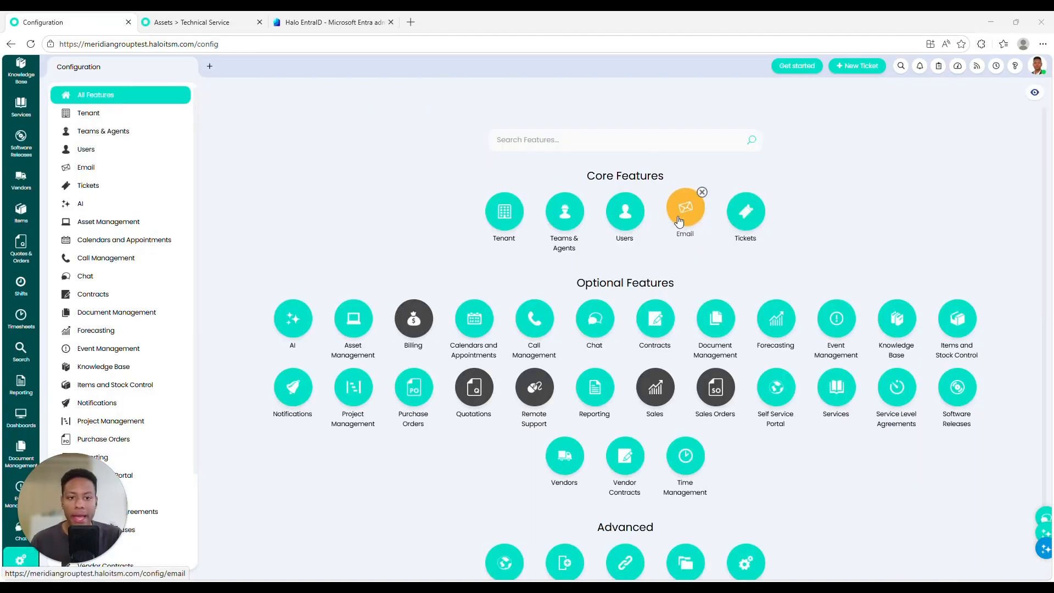
Step: Delete the existing demo mailbox from the email configuration
left_click(685, 207)
left_click(537, 171)
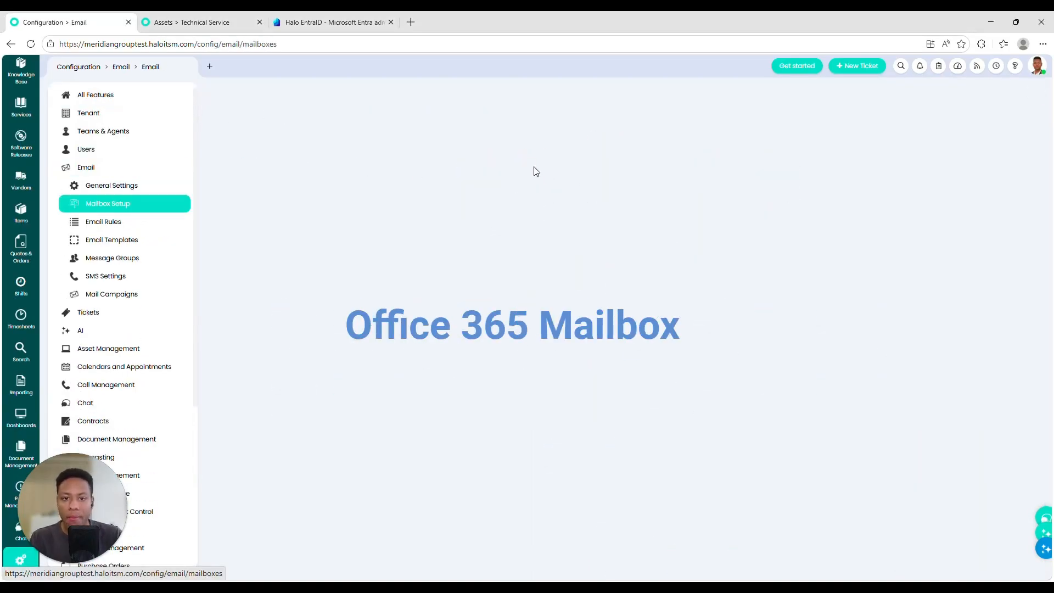
left_click(796, 144)
left_click(296, 92)
left_click(583, 295)
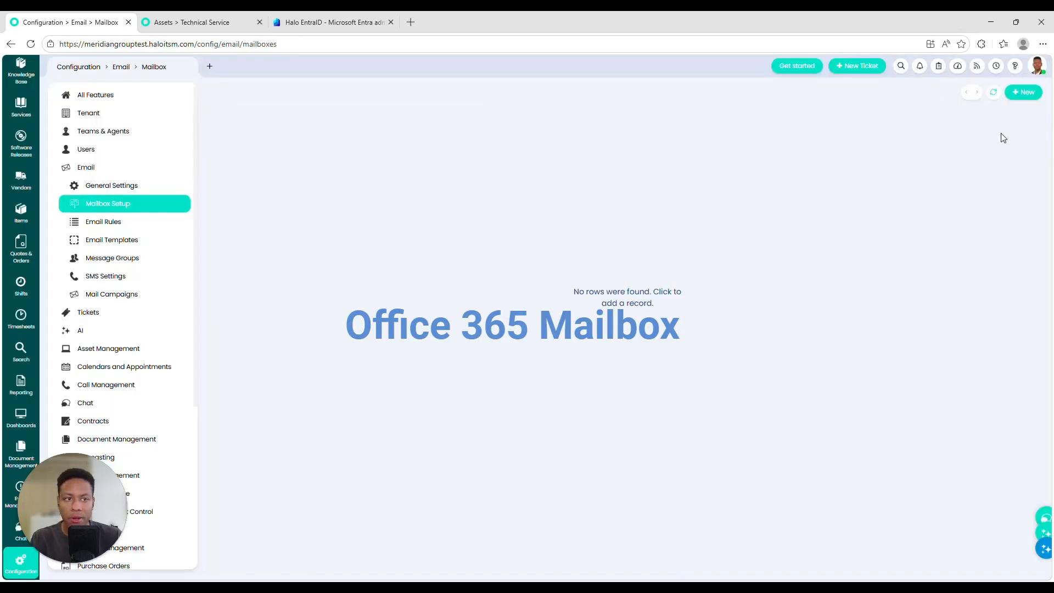
Step: Create and save a new Test mailbox connected through Office 365/Azure
left_click(1022, 92)
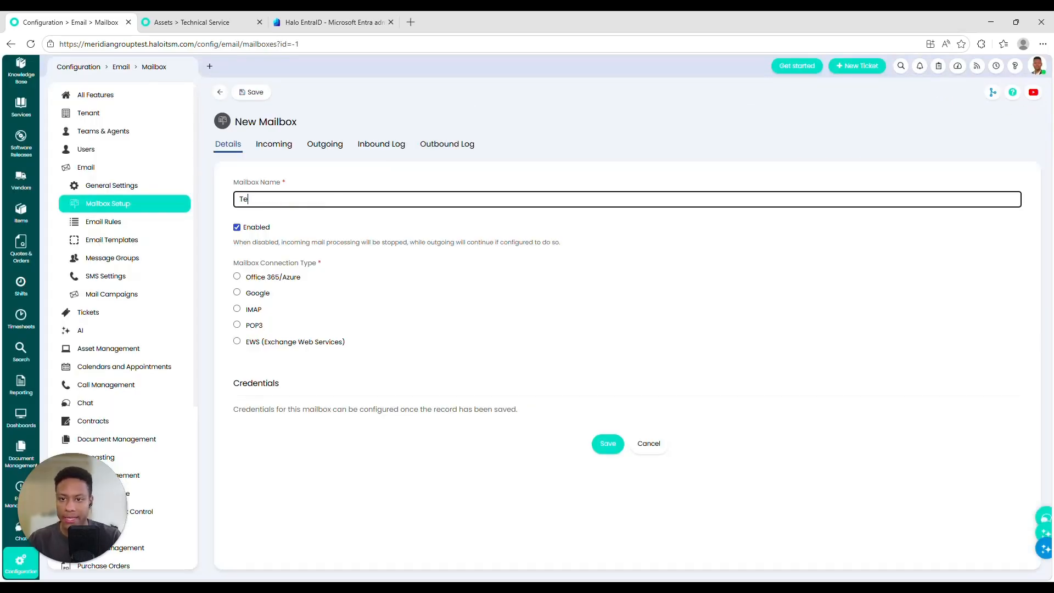
left_click(290, 279)
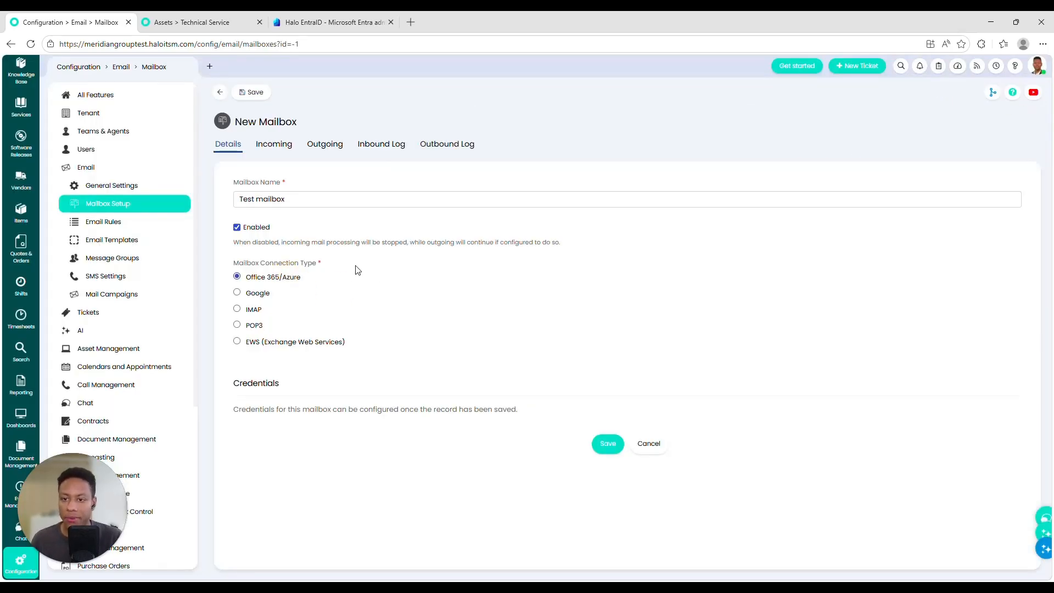
left_click(256, 93)
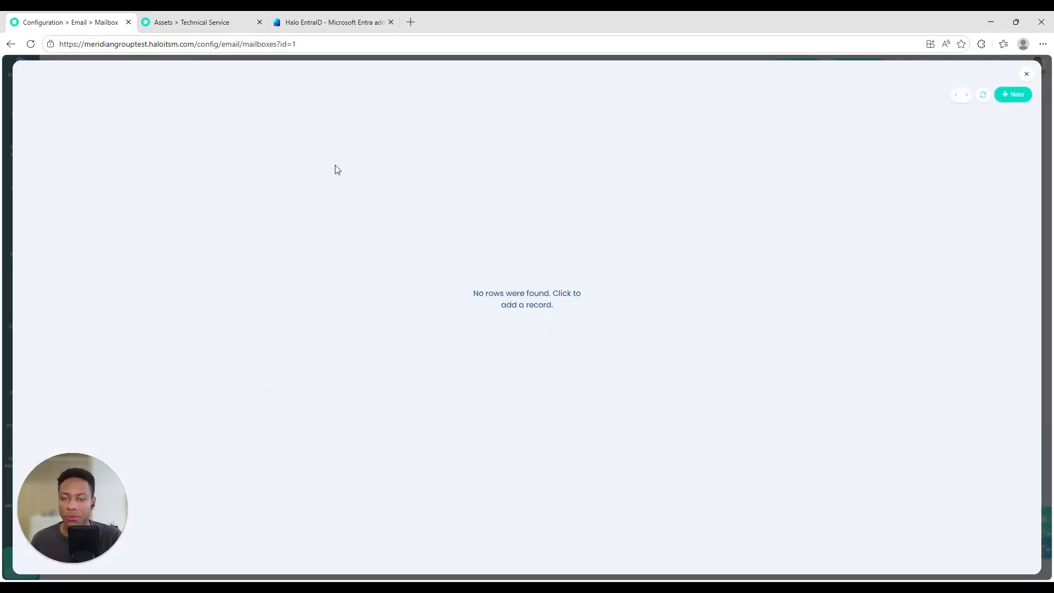
Step: Add a mailbox credential using Client Credentials authentication with a Client Secret
left_click(525, 298)
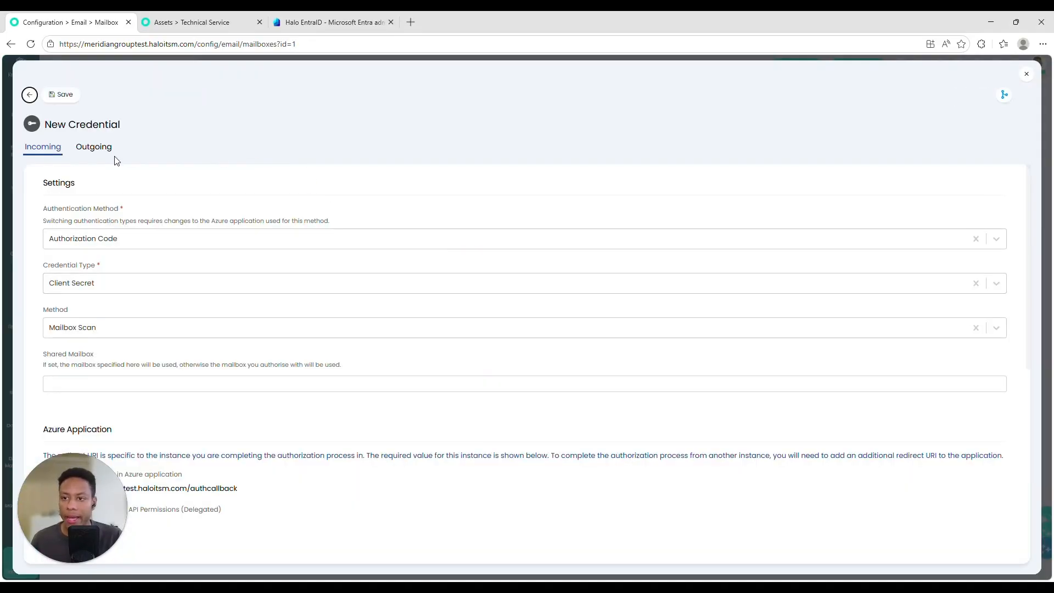
scroll(50, 238, "down", 1)
scroll(51, 239, "up", 1)
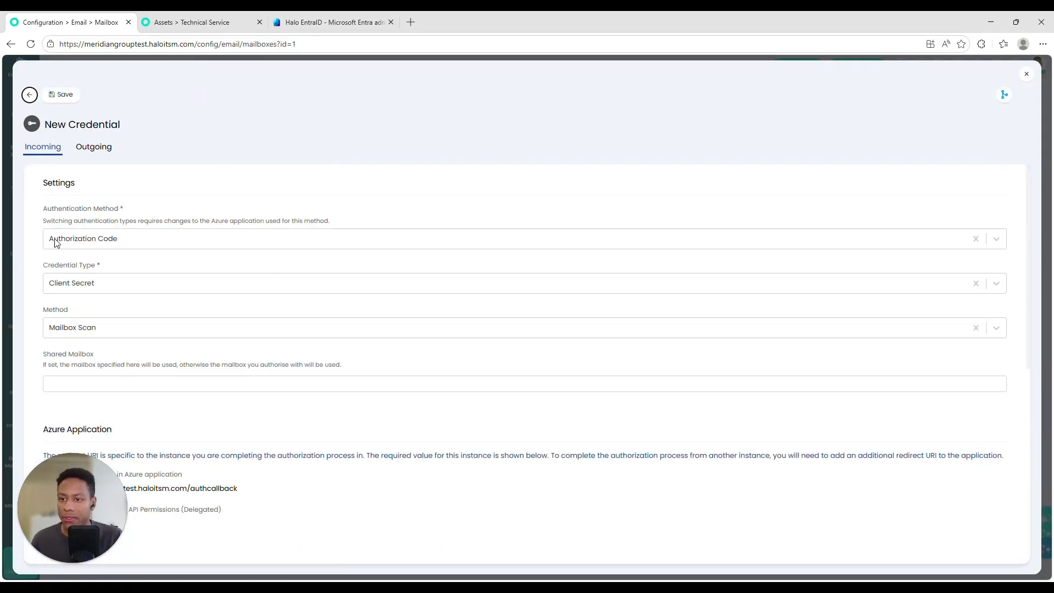
left_click(54, 233)
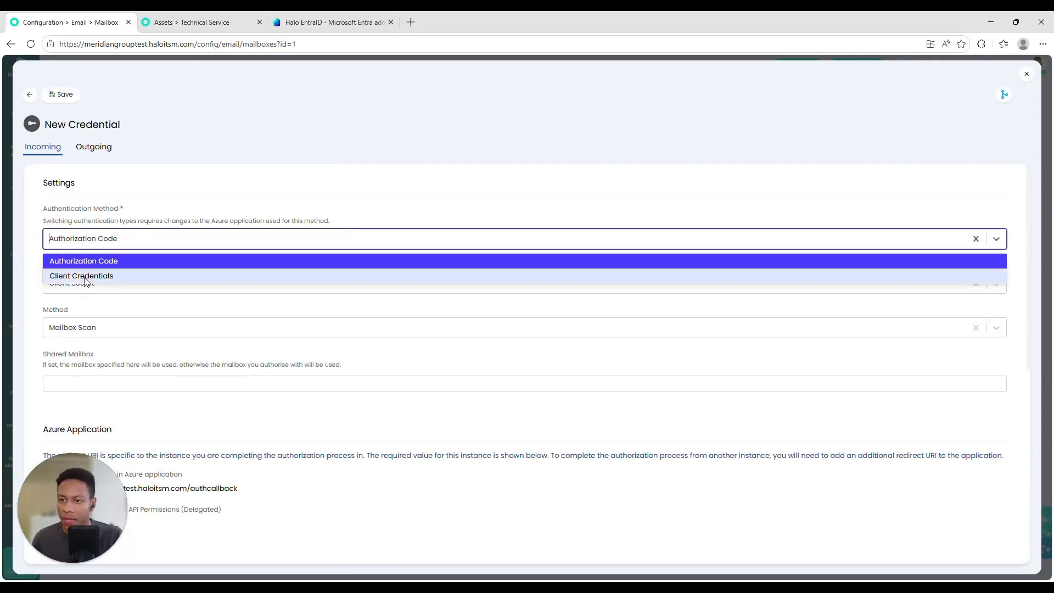
left_click(65, 275)
left_click(72, 285)
left_click(36, 285)
Step: Set mail processing to Webhooks and paste in the mailbox's email address
scroll(38, 284, "down", 1)
left_click(101, 276)
left_click(96, 311)
scroll(44, 307, "down", 1)
left_click(69, 274)
key("ctrl+v")
Step: Create the mailbox's webhook subscription and check its expiry date
scroll(292, 251, "down", 2)
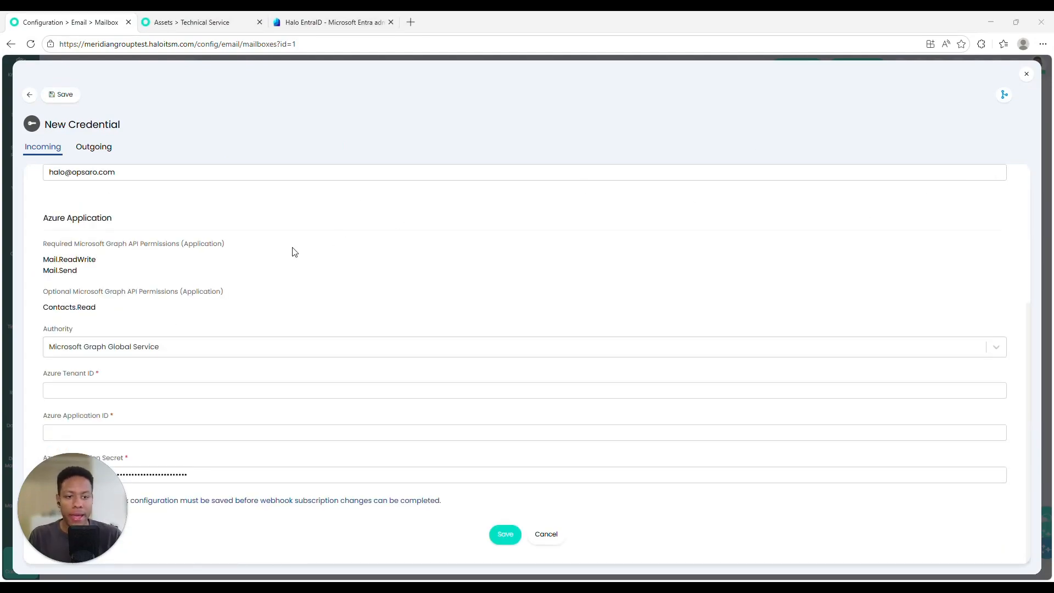
left_click_drag(45, 244, 152, 268)
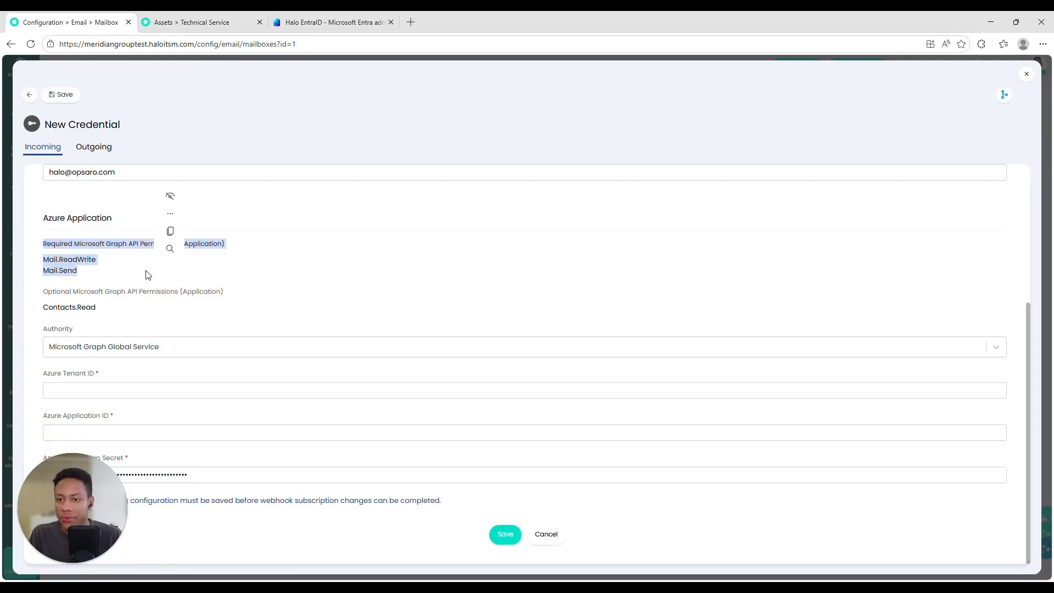
left_click(148, 274)
left_click_drag(44, 373, 140, 453)
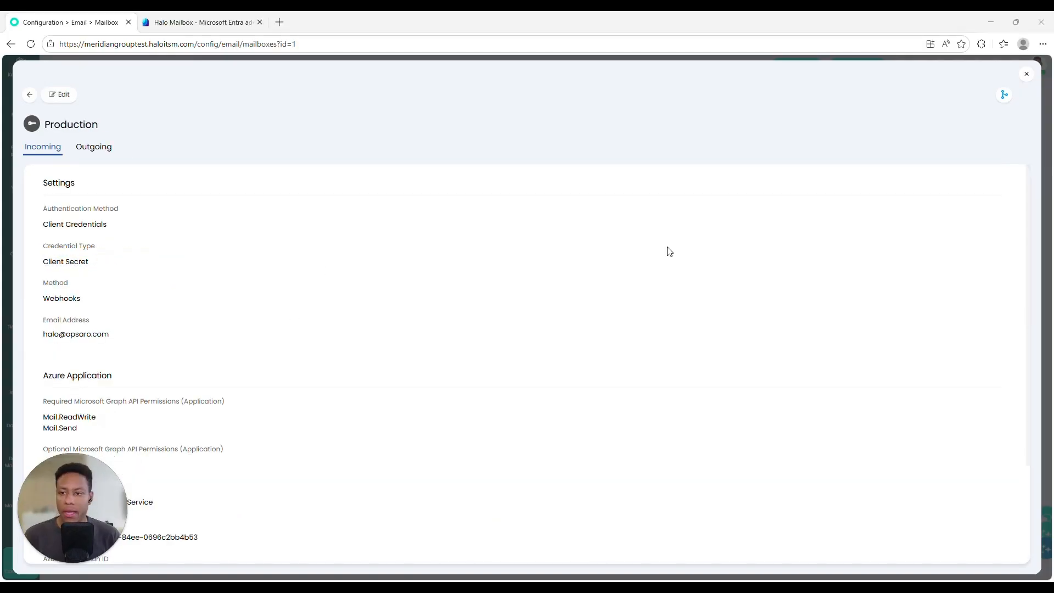
scroll(500, 321, "down", 2)
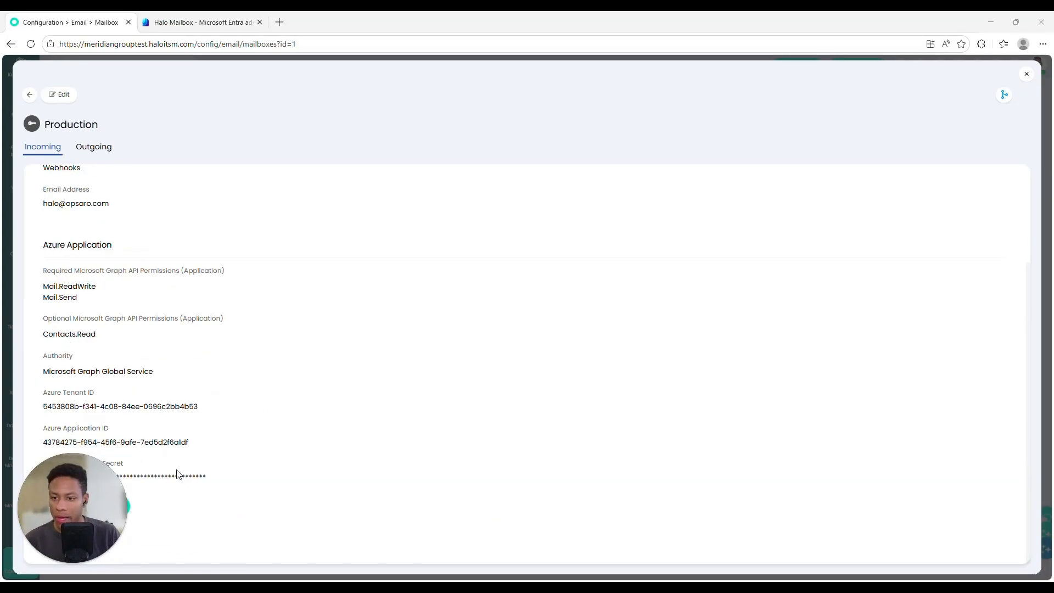
left_click(83, 507)
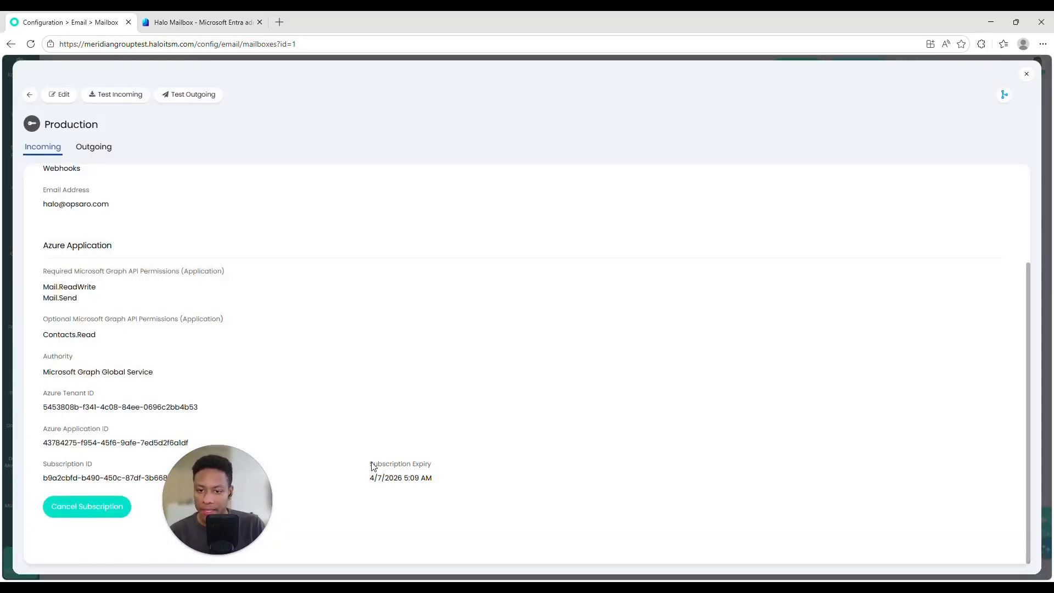
left_click_drag(372, 465, 454, 479)
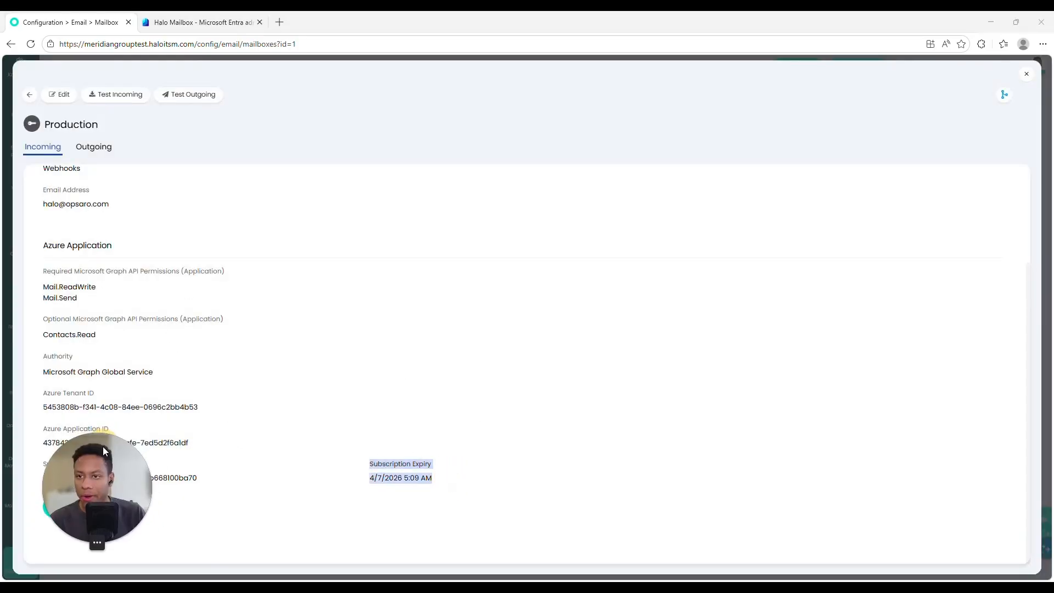
Step: Run Test Incoming and Test Outgoing, confirm both succeed, and return to the mailbox
left_click(159, 97)
left_click(527, 275)
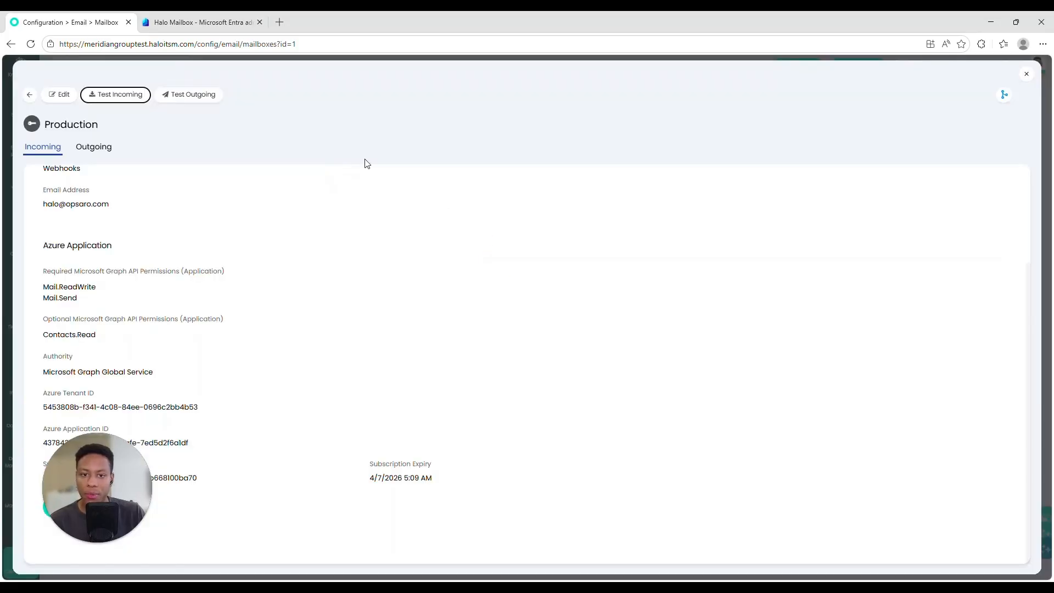
left_click(208, 101)
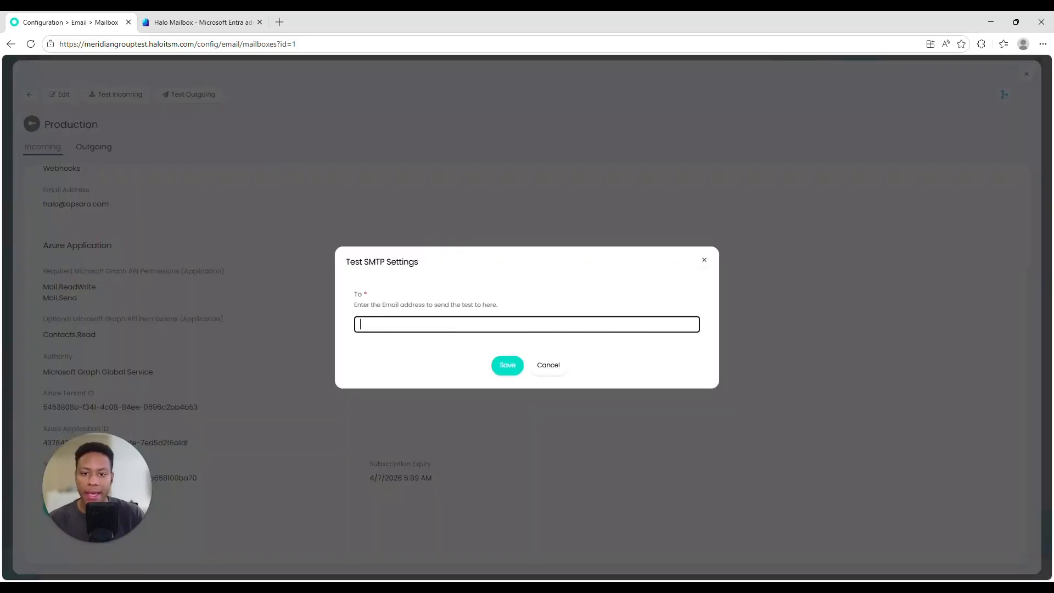
key("Return")
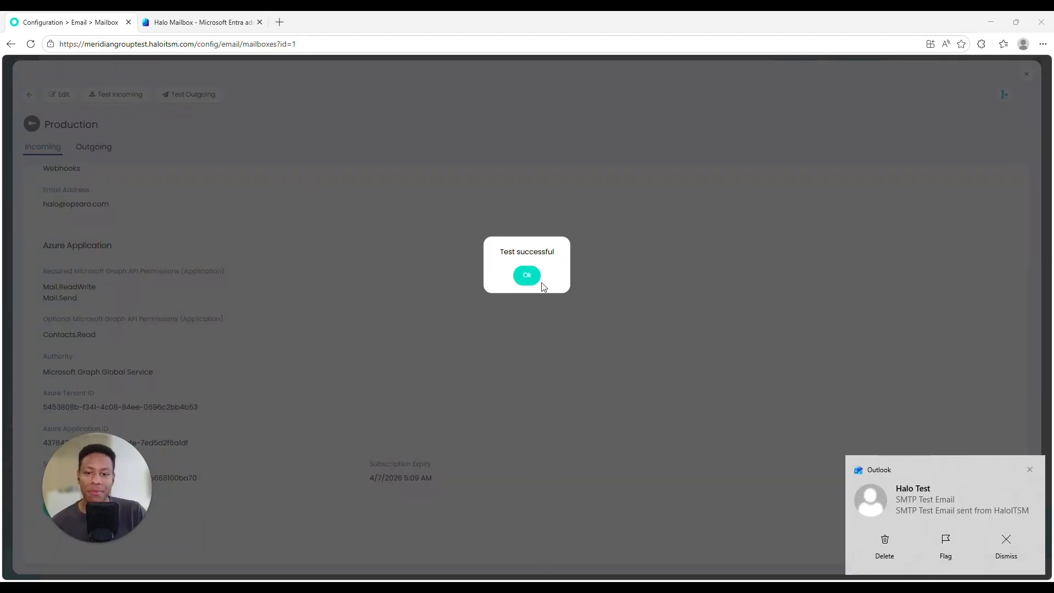
left_click(527, 275)
left_click(1026, 73)
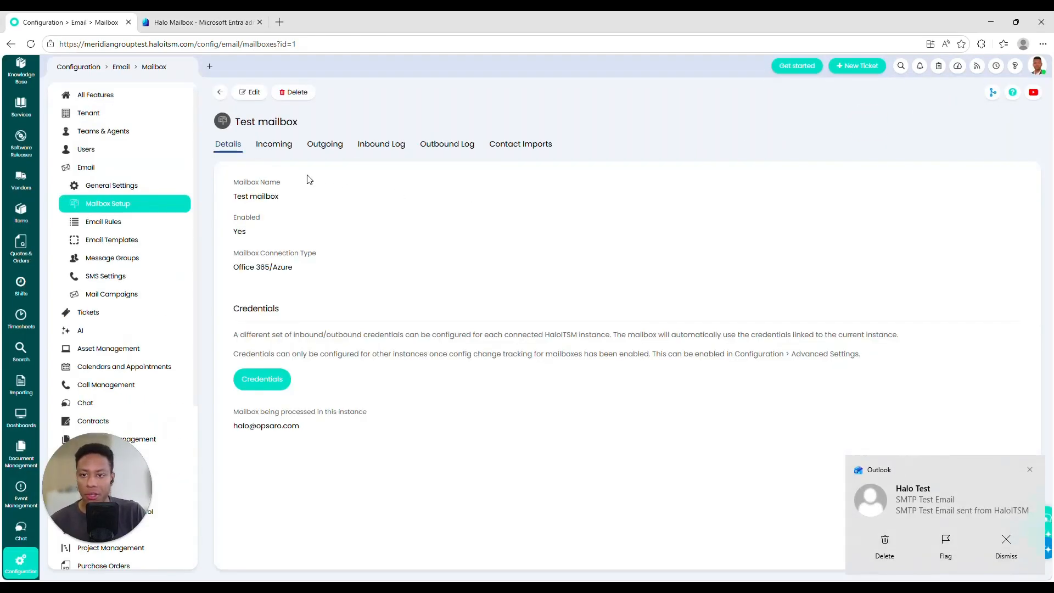
Step: Set the Incoming 'Ticket Type for New Tickets' to Incident and save
left_click_drag(233, 426, 300, 426)
left_click(274, 144)
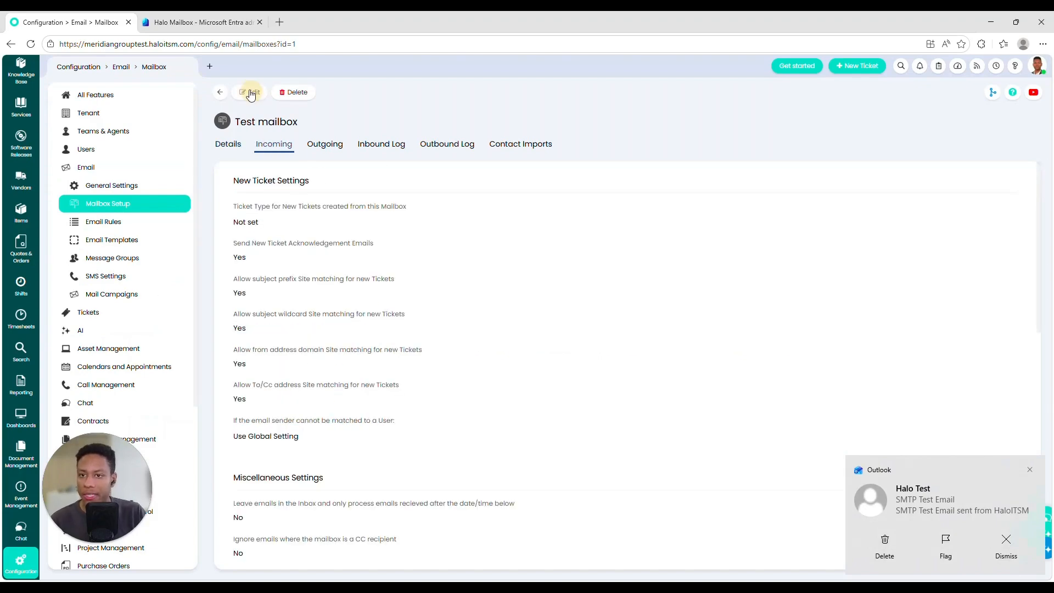
left_click(250, 91)
left_click_drag(235, 206, 427, 206)
left_click(286, 224)
left_click(280, 246)
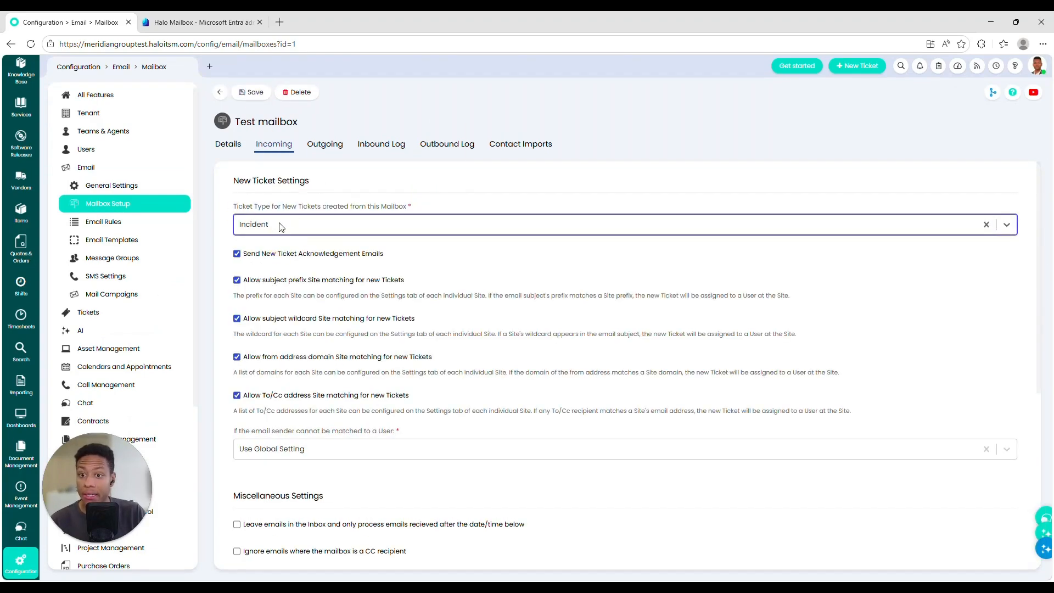
scroll(291, 242, "down", 3)
scroll(293, 243, "down", 1)
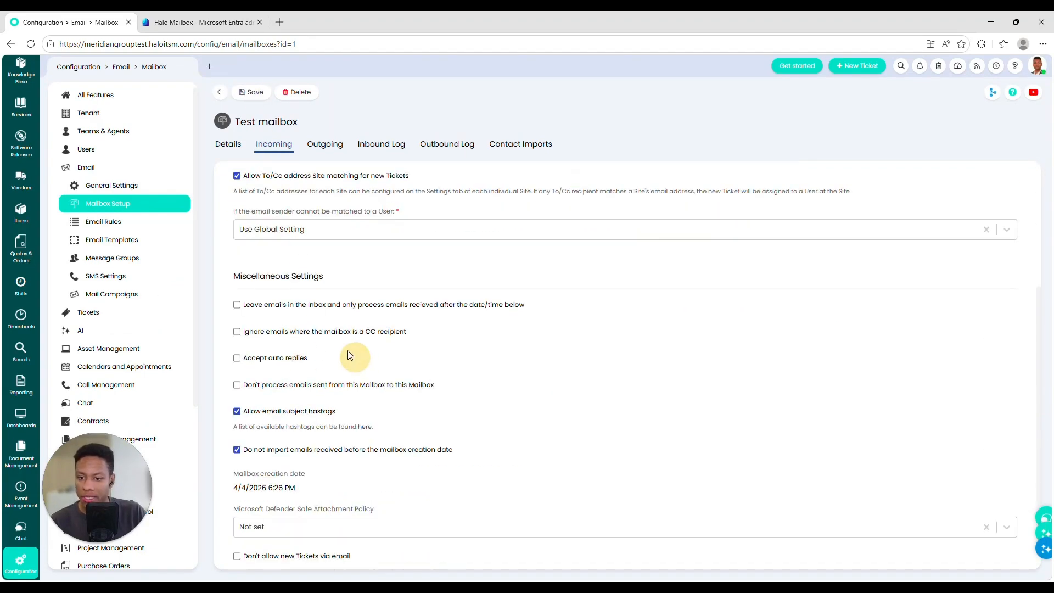
scroll(341, 362, "down", 2)
scroll(320, 385, "up", 5)
scroll(326, 362, "up", 1)
left_click(252, 92)
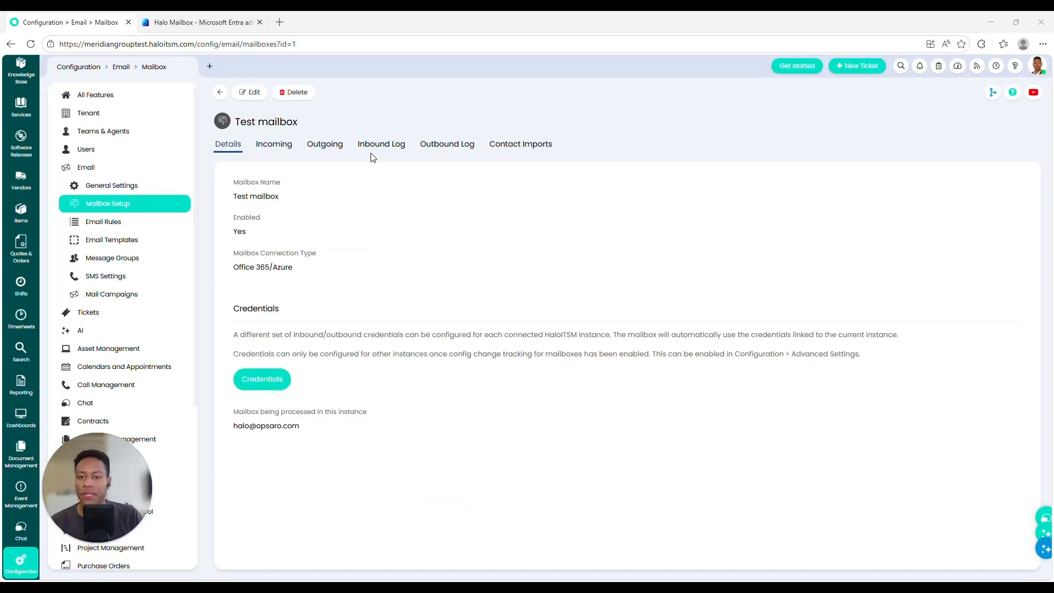
Step: Refresh the inbound log until the 'This is NOT a test' email appears and open it
left_click(376, 153)
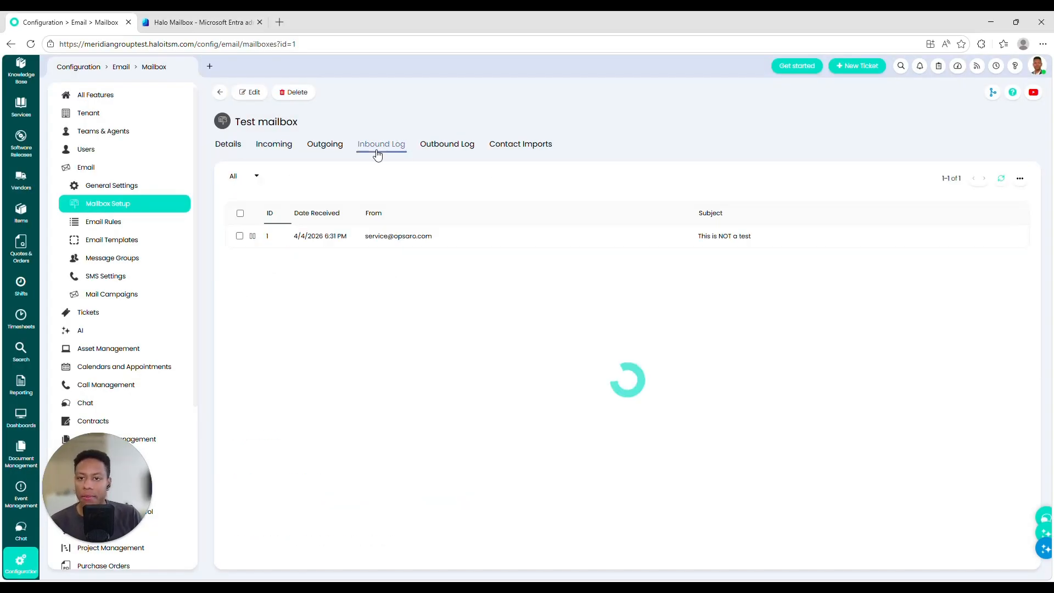
left_click(1001, 180)
left_click(1001, 180)
left_click(1001, 179)
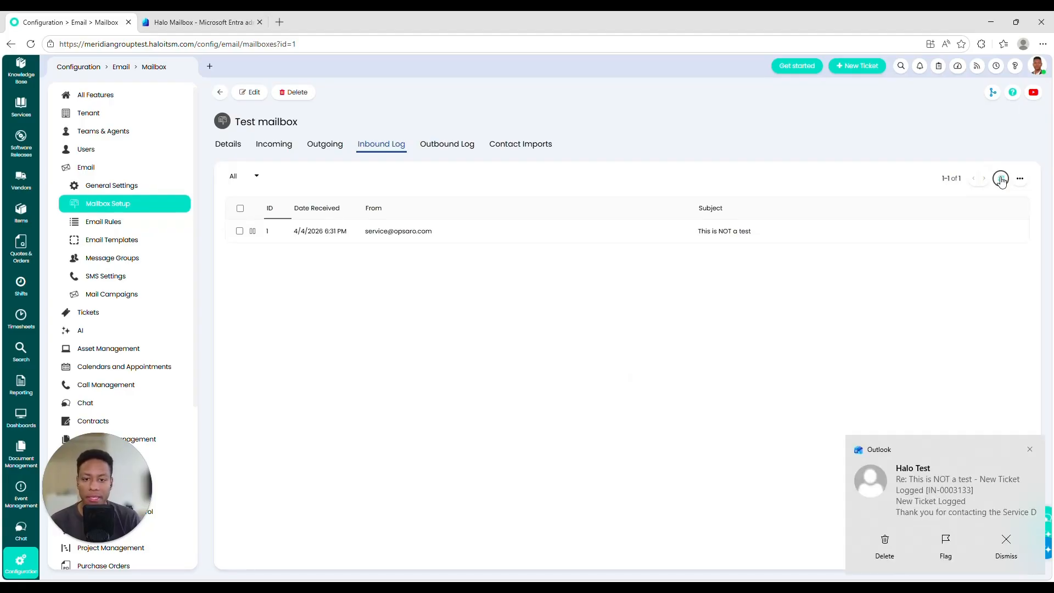
left_click(1001, 180)
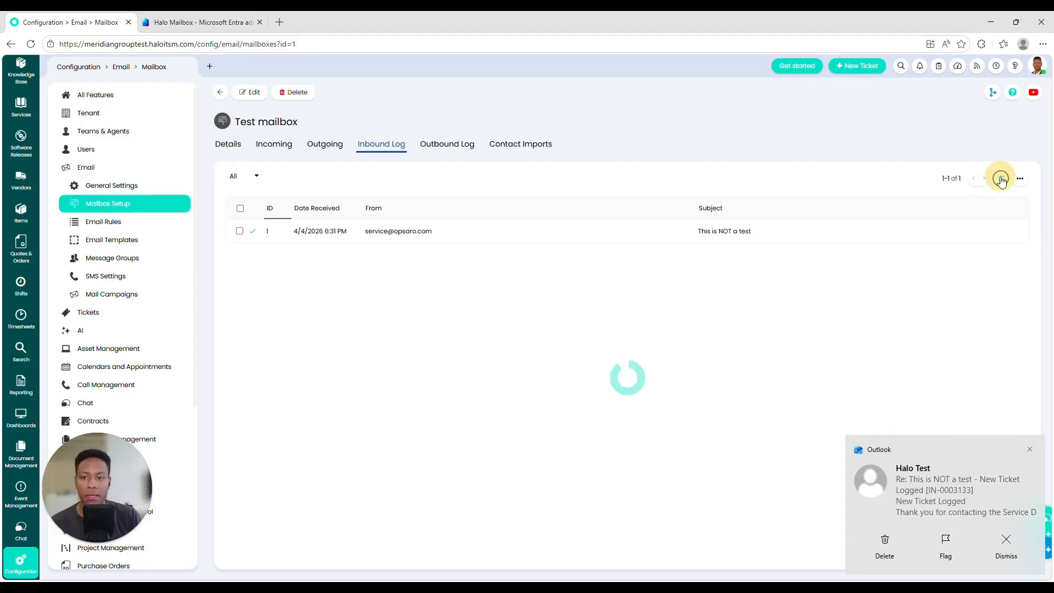
left_click(486, 238)
Step: Find the created ticket number 3133 in the Request Received response
left_click(85, 131)
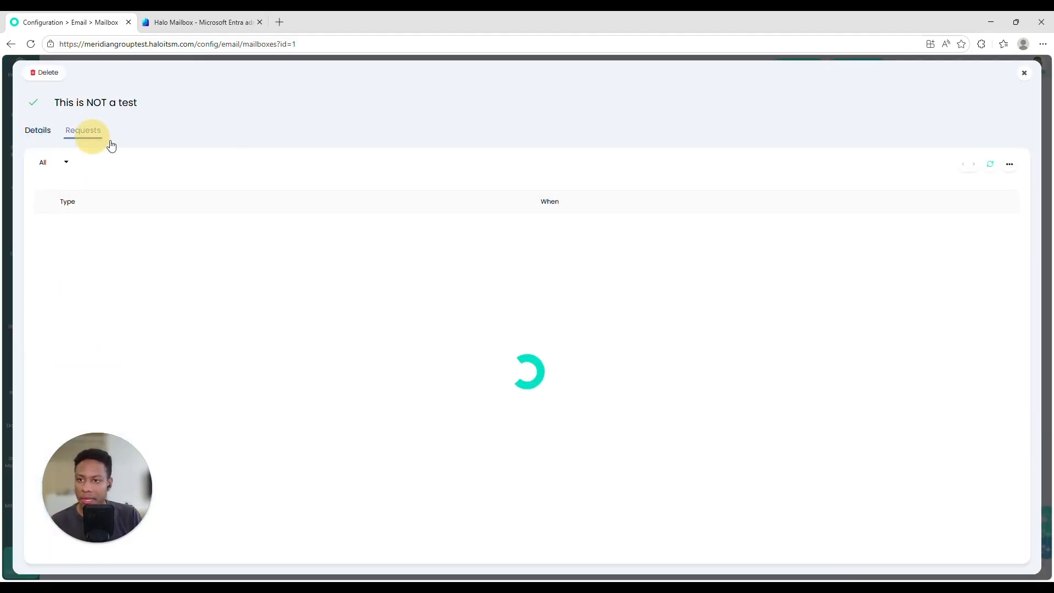
left_click(199, 221)
left_click(103, 136)
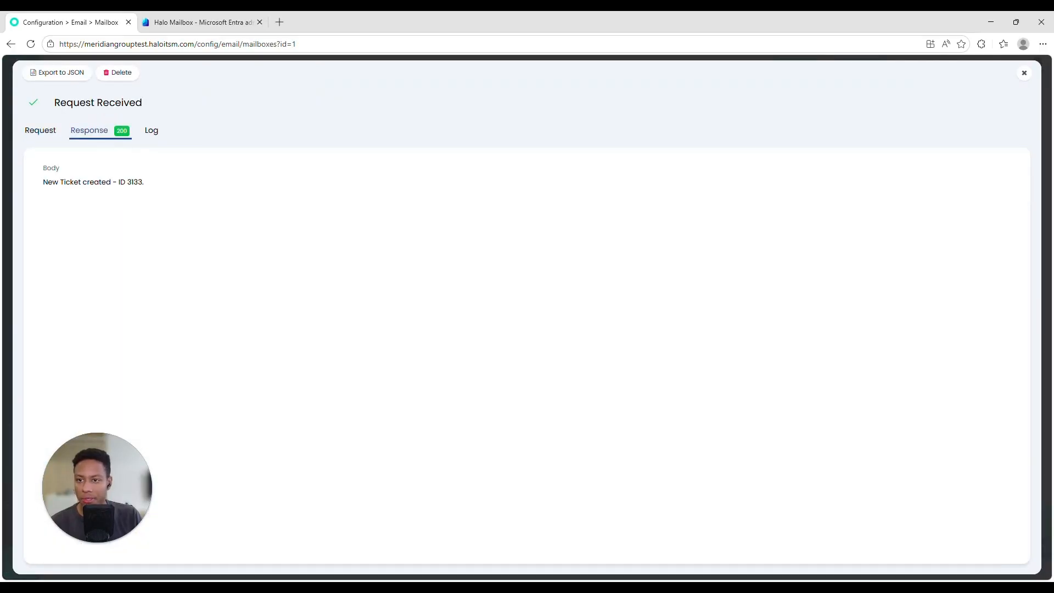
double_click(132, 181)
double_click(132, 182)
left_click(1023, 80)
left_click(1024, 77)
Step: Open incident 3133 and read its message 'Just kidding, it is a test.'
left_click(277, 146)
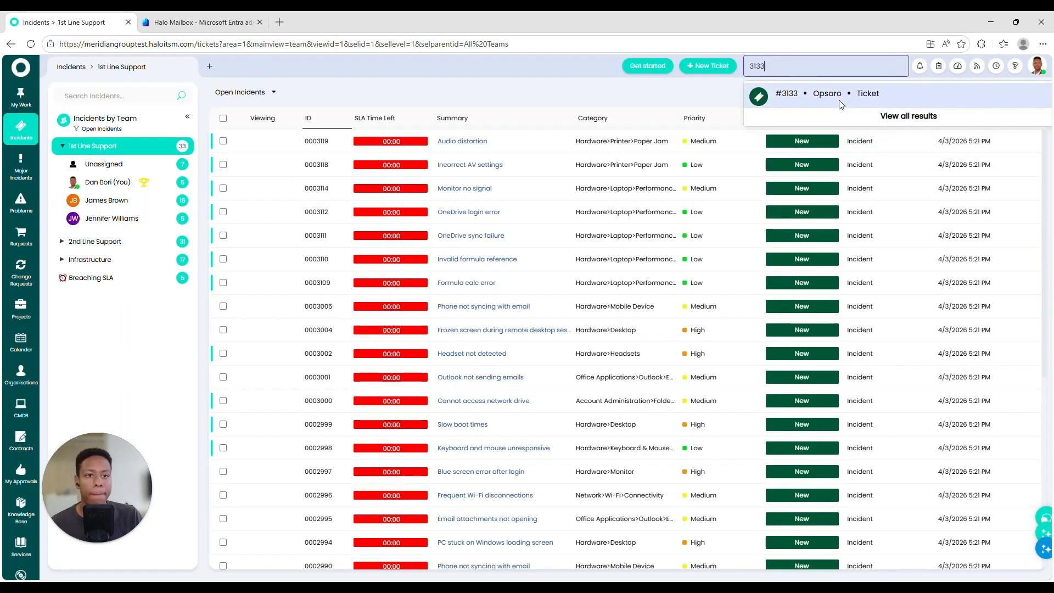
key("Return")
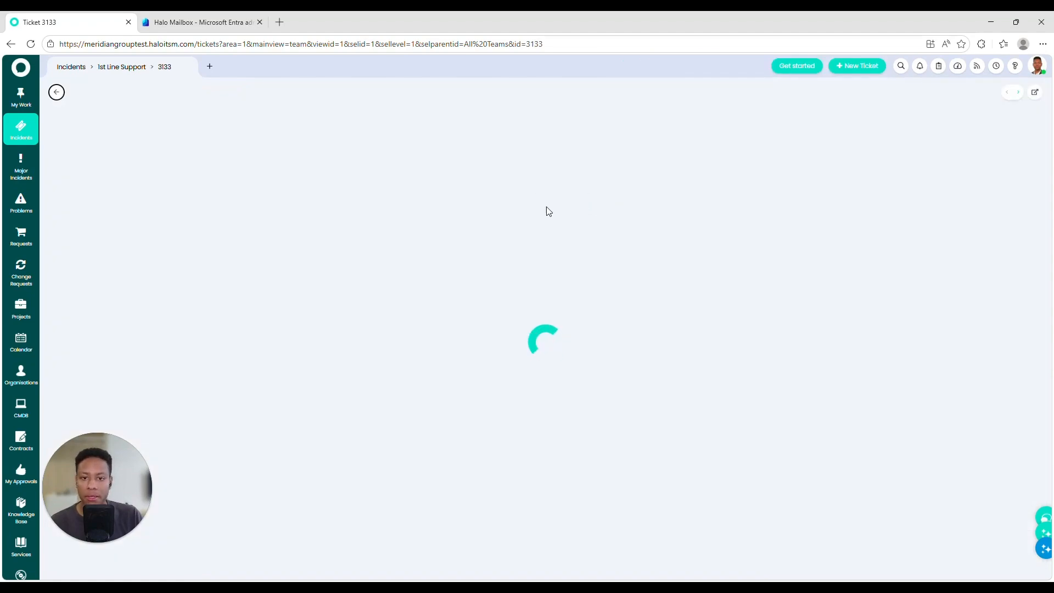
left_click_drag(130, 142, 18, 138)
left_click_drag(176, 282, 82, 278)
left_click(345, 346)
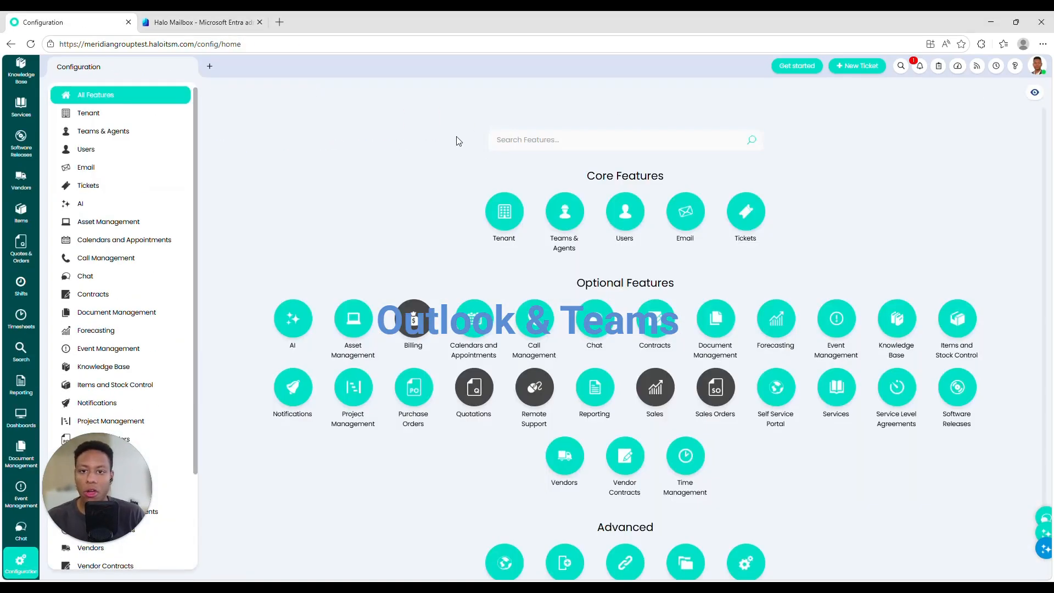
Step: Set Exchange Calendars' connection type to an Azure application with application permissions
left_click(607, 143)
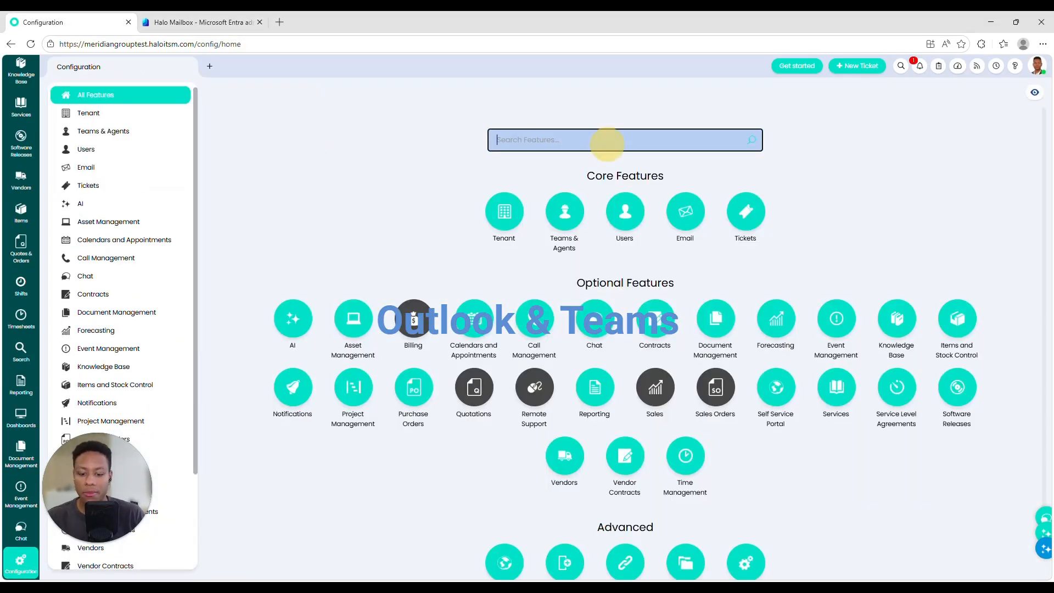
key("BackSpace")
key("BackSpace")
key("BackSpace")
key("BackSpace")
type("exch")
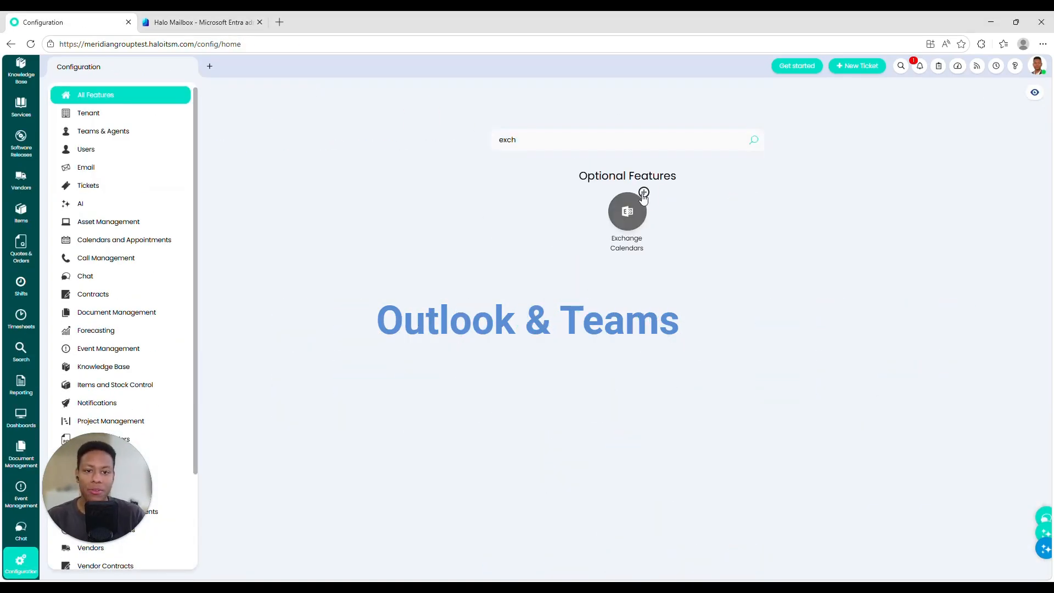
left_click(626, 207)
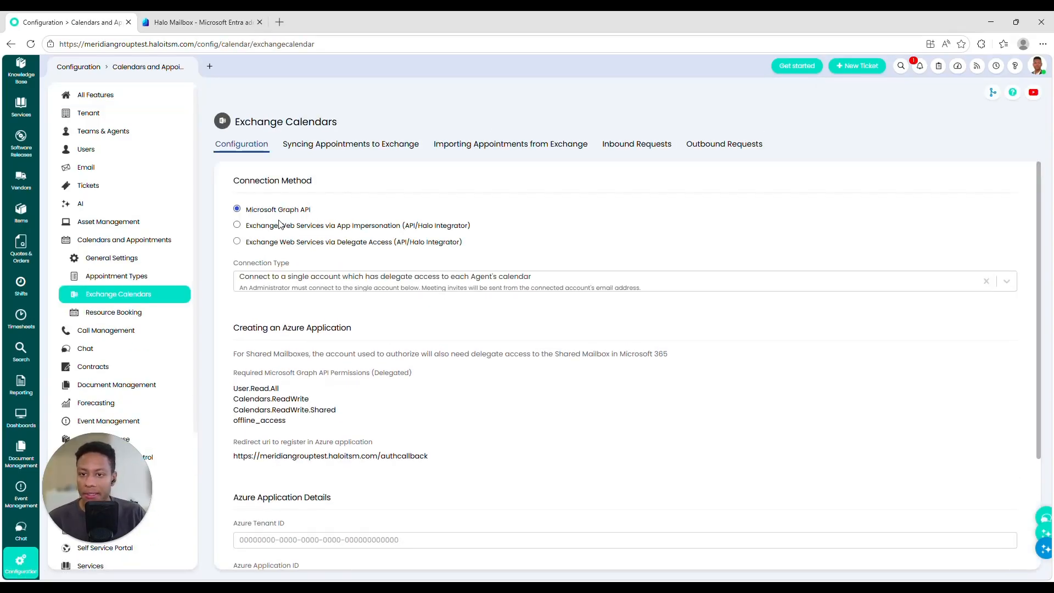
left_click(353, 285)
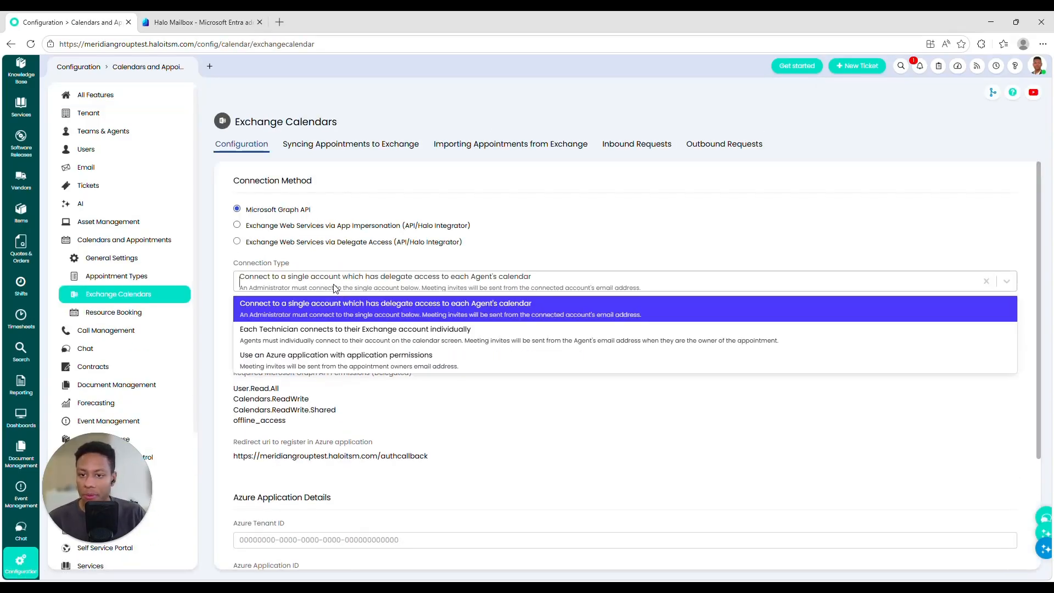
left_click(301, 356)
scroll(499, 283, "down", 1)
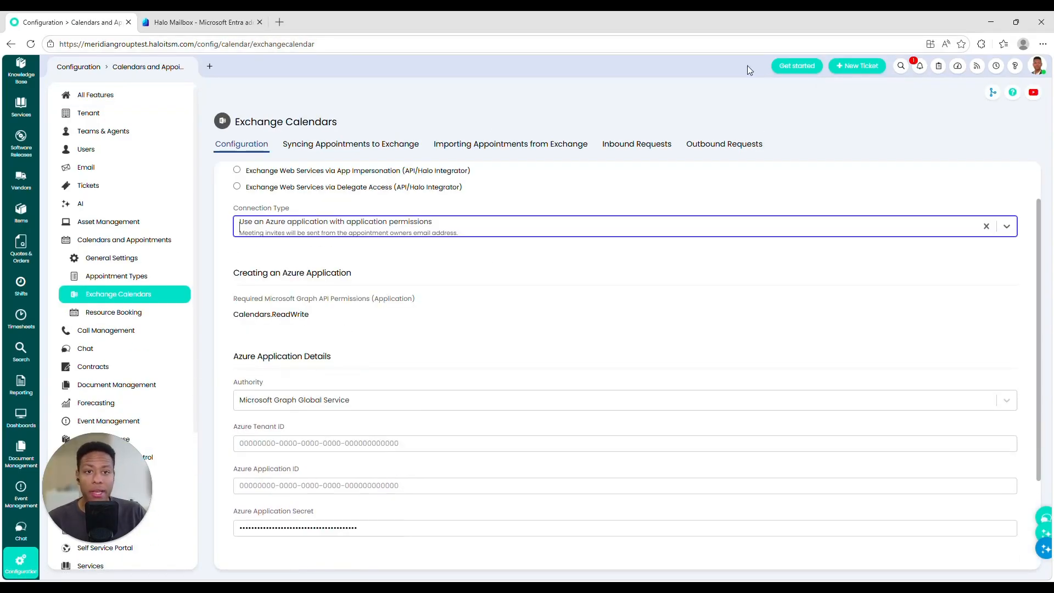
Step: Find ticket 3133 and open its Triage form
left_click(901, 65)
type("3133")
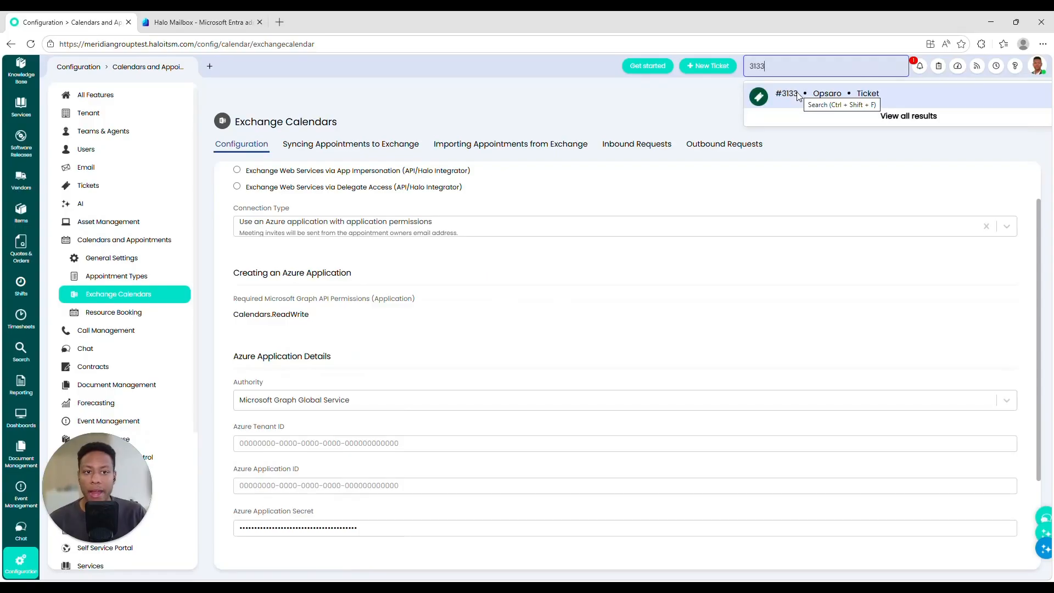
left_click(799, 96)
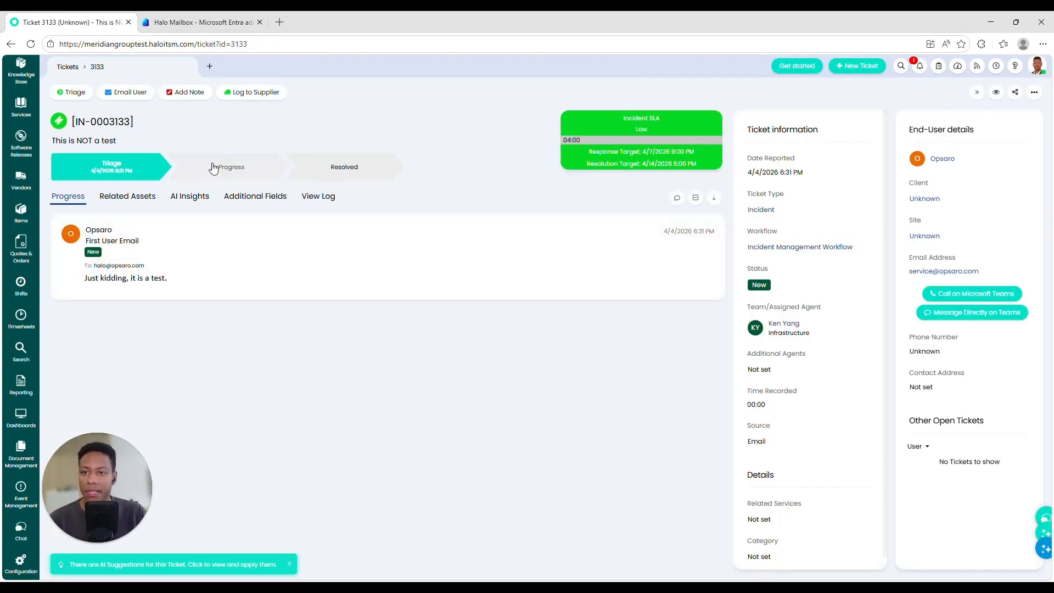
left_click(73, 93)
scroll(347, 335, "down", 1)
scroll(347, 335, "down", 1)
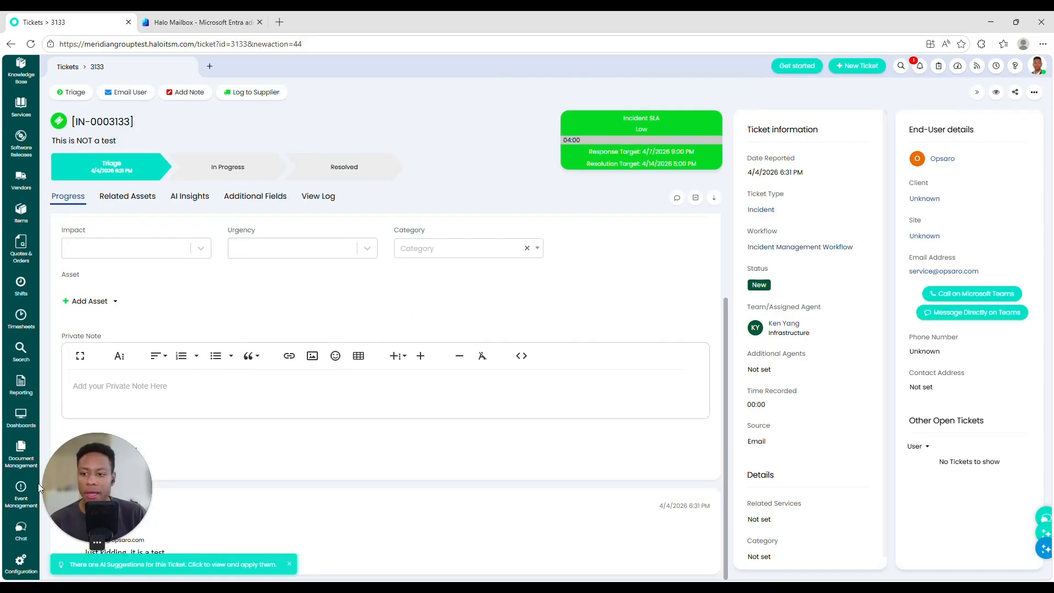
Step: Search the configuration features for 'teams' and review the Microsoft Teams webhook, call management and direct messaging settings
left_click(21, 562)
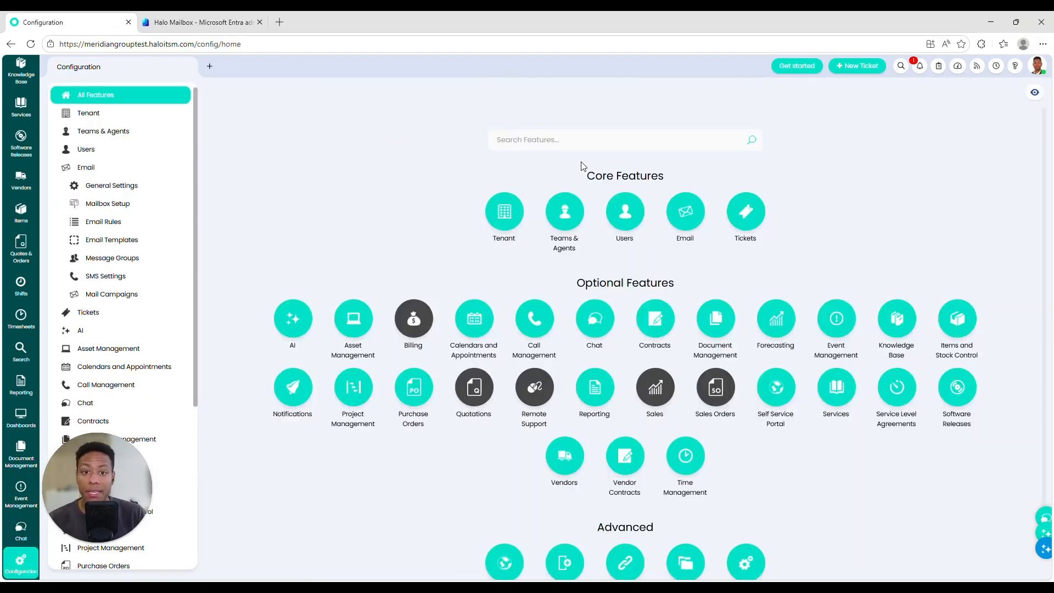
left_click(582, 141)
type("teams")
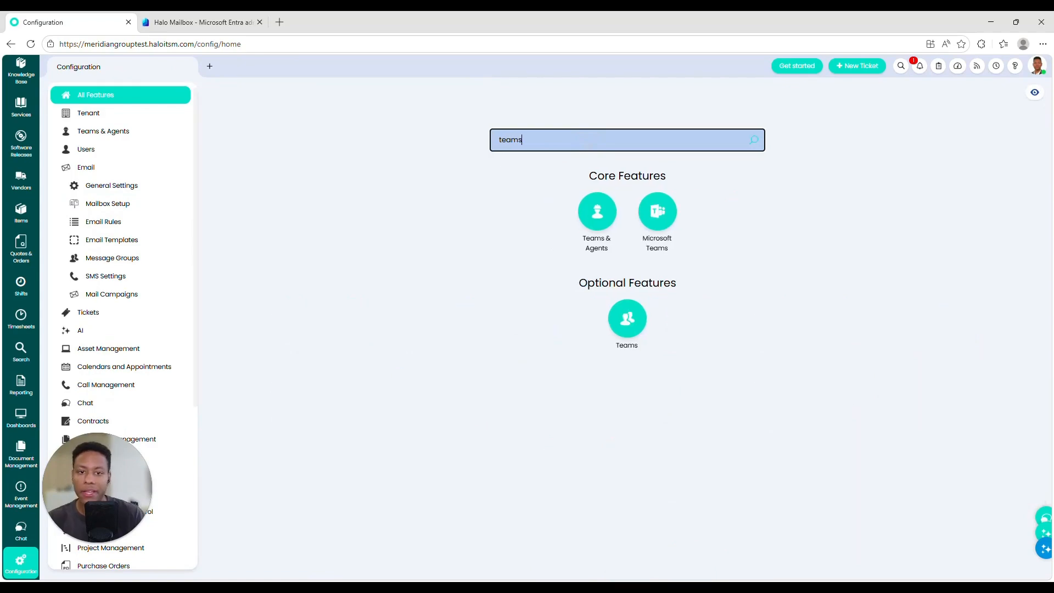
left_click(656, 209)
left_click_drag(242, 170, 357, 184)
left_click(323, 236)
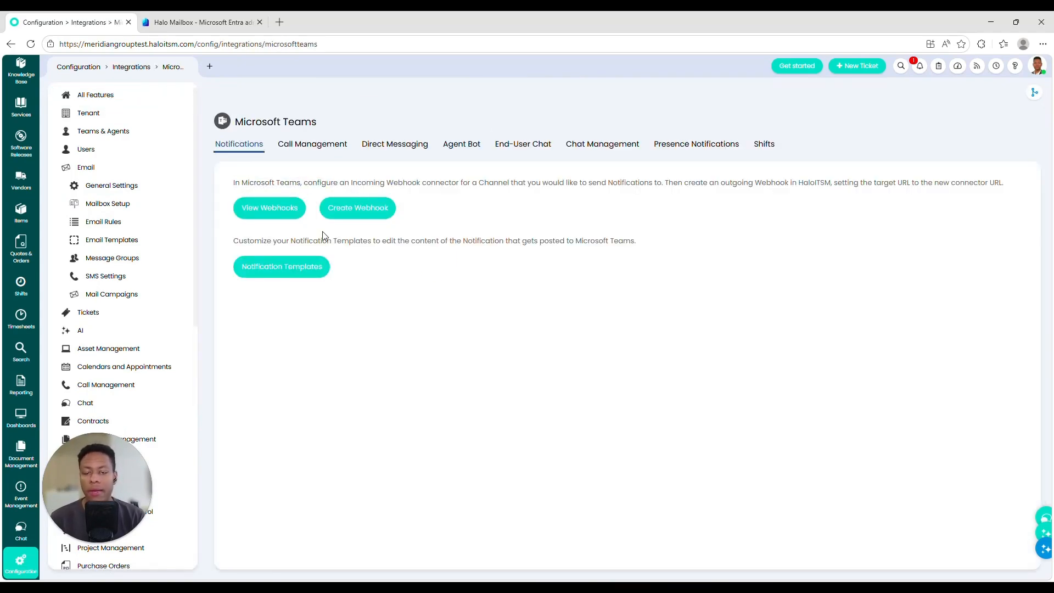
left_click(326, 147)
left_click(394, 144)
scroll(22, 68, "up", 5)
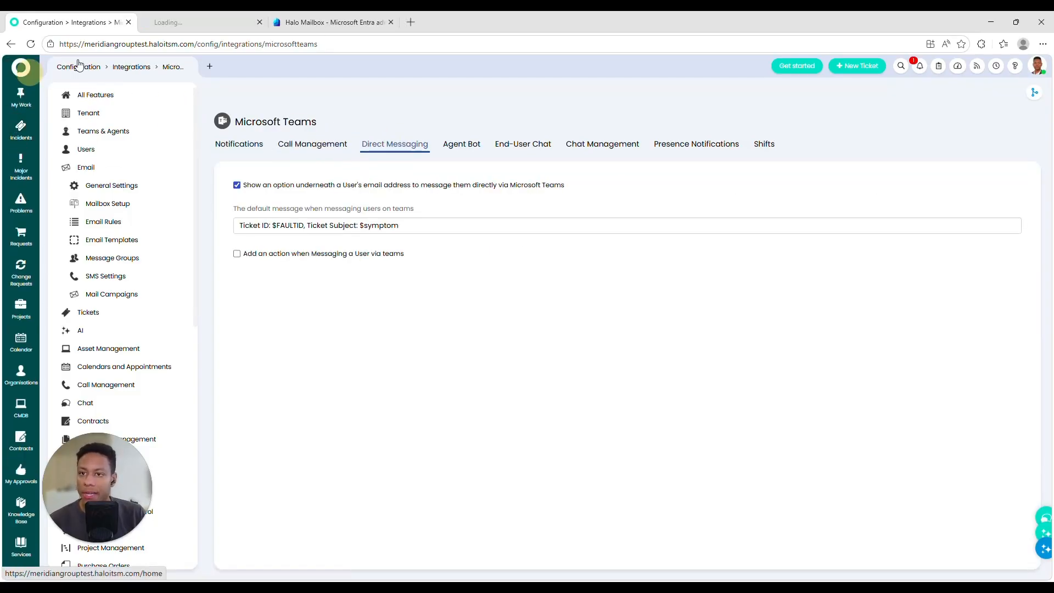
Step: Open HaloITSM home in a new tab, then review the Teams agent bot, end-user chat and chat management settings
left_click(48, 74)
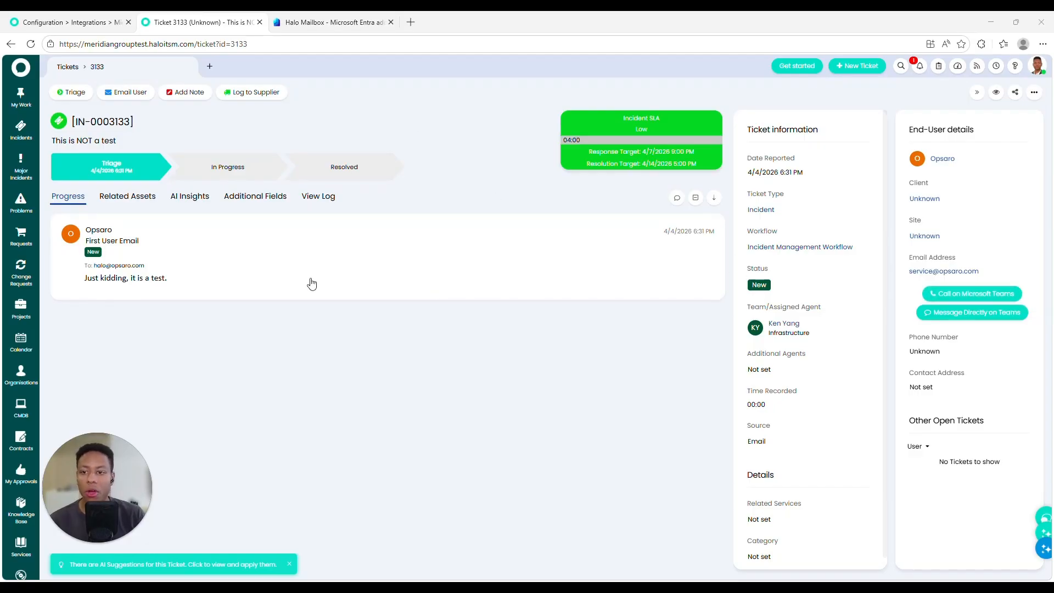
left_click(89, 21)
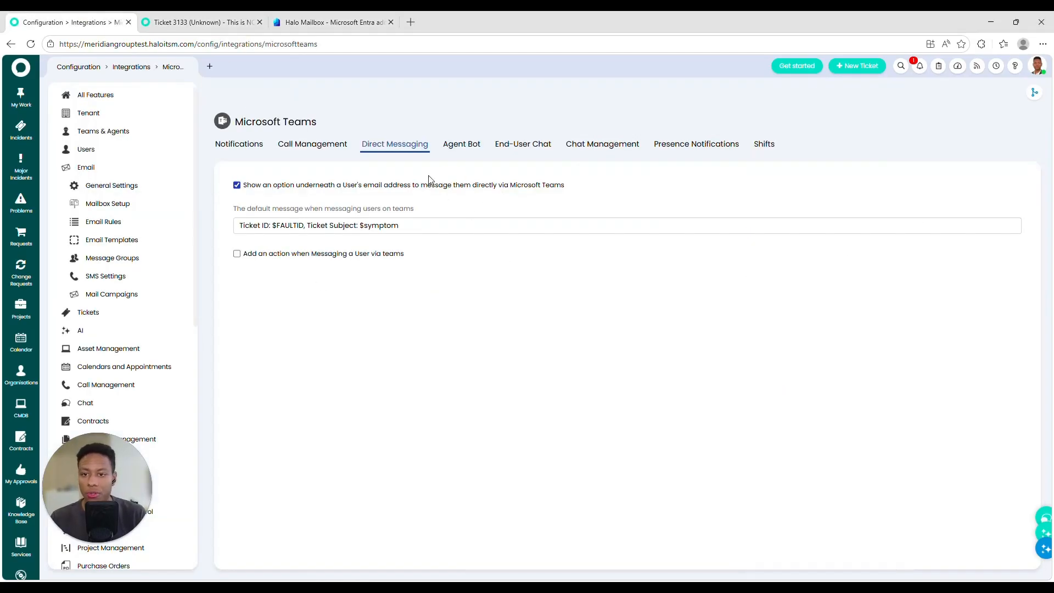
left_click(460, 145)
left_click(526, 144)
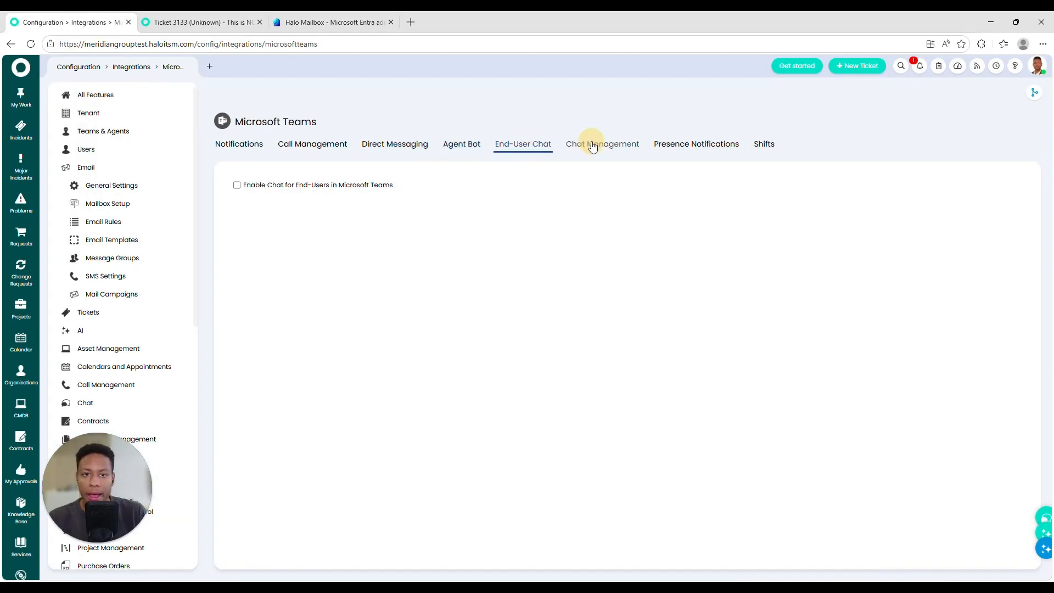
left_click(603, 146)
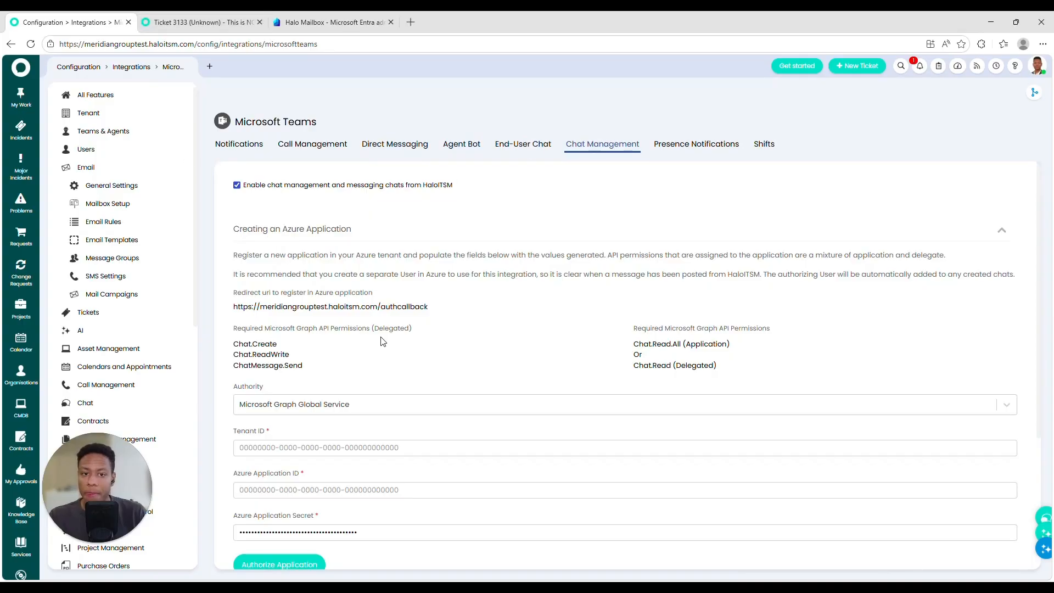
Step: Check ticket 3133 in the second tab, then return to the All Features configuration overview
left_click(199, 22)
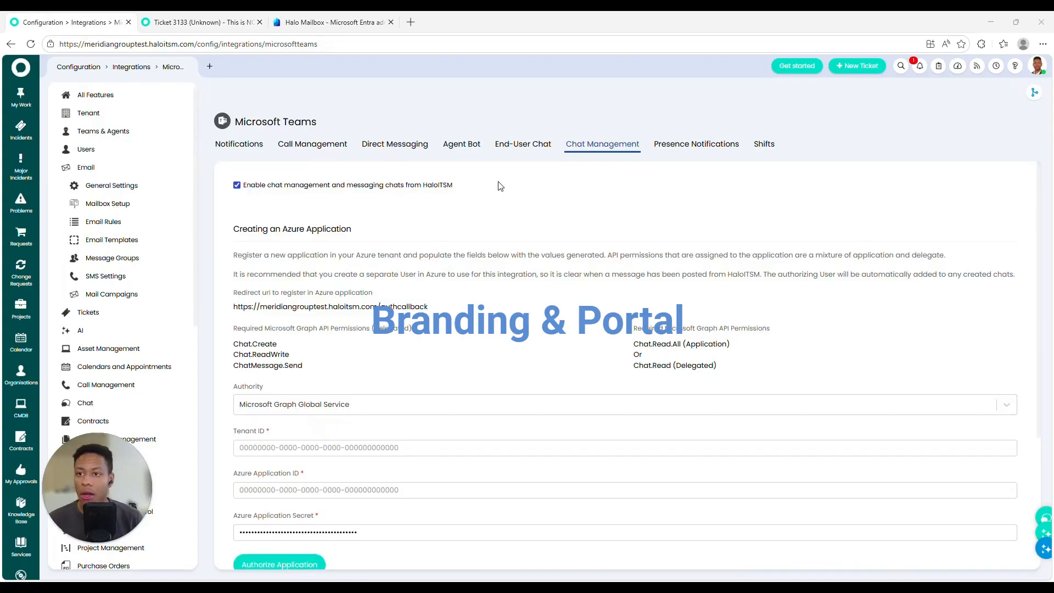
left_click(21, 573)
left_click(125, 94)
scroll(732, 489, "down", 1)
Step: Glance at Advanced Settings, then open the Self Service Portal settings from All Features
left_click(735, 494)
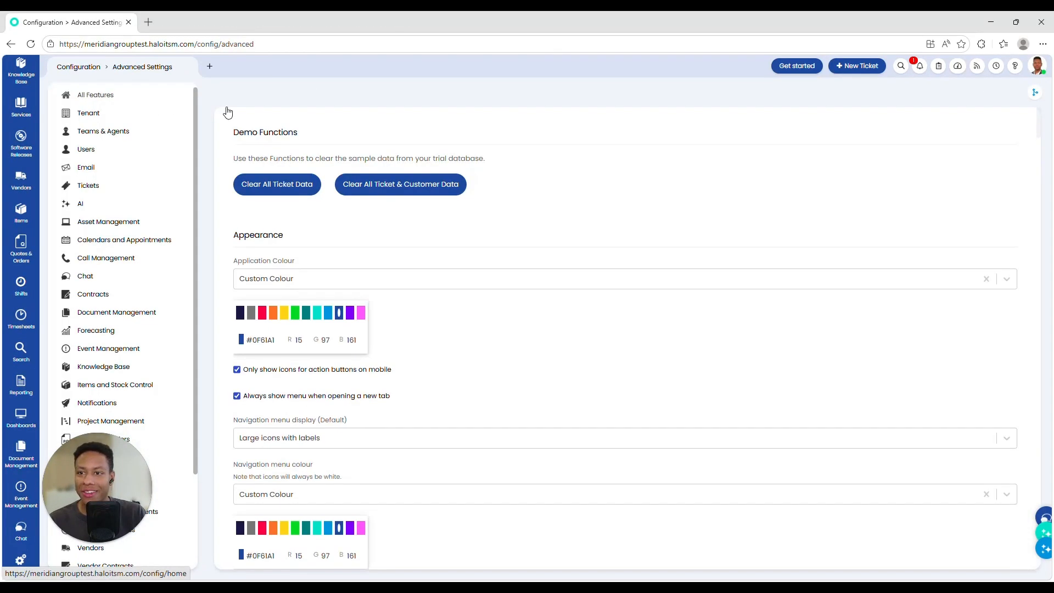
left_click(134, 97)
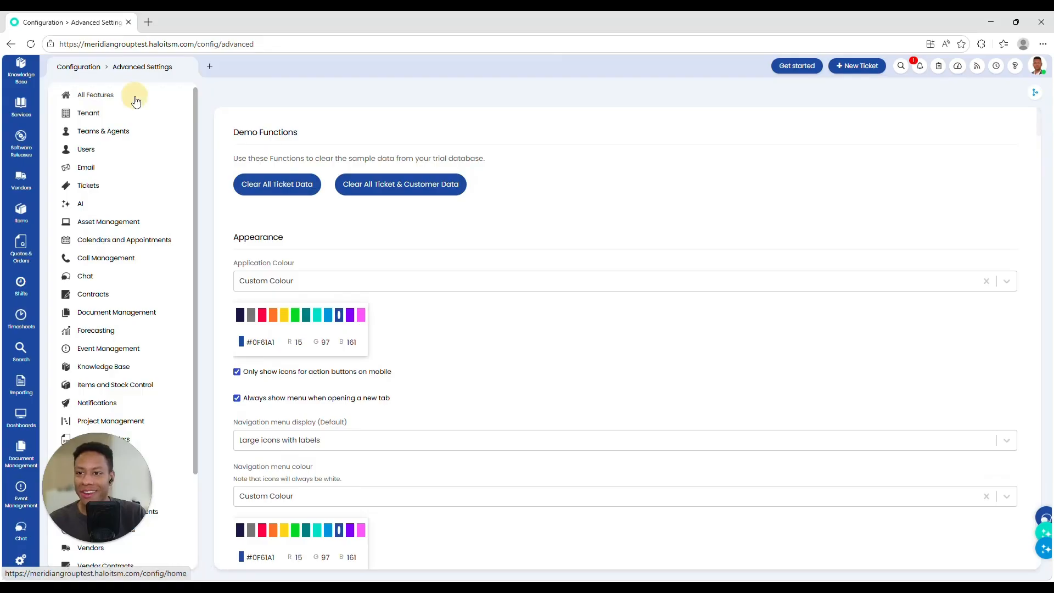
scroll(596, 258, "down", 1)
scroll(607, 160, "up", 1)
left_click(608, 143)
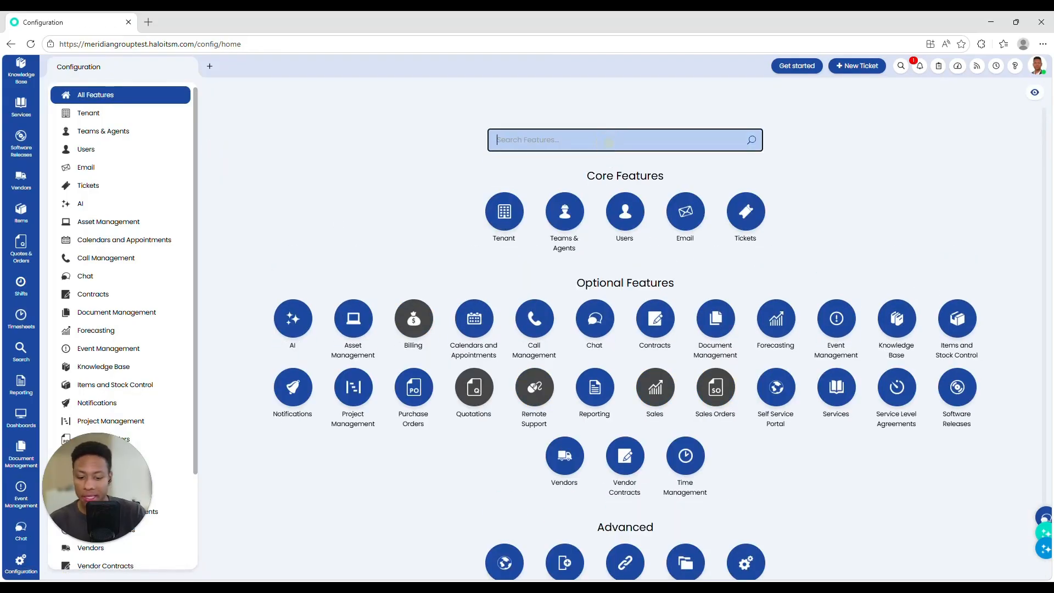
left_click(596, 211)
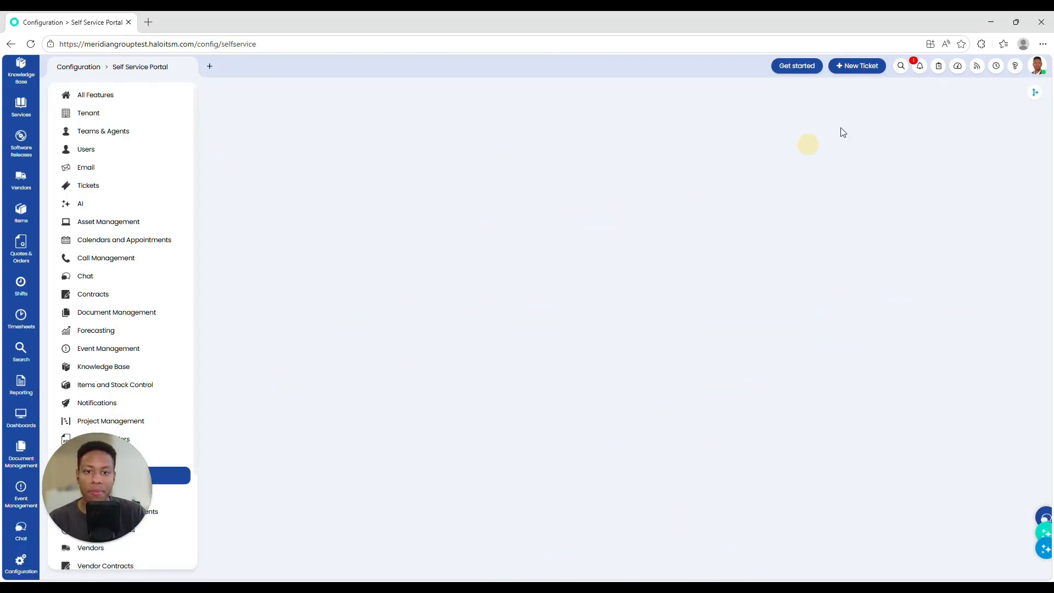
Step: Switch to the end-user portal from the account menu and look over its home page header
left_click(1043, 77)
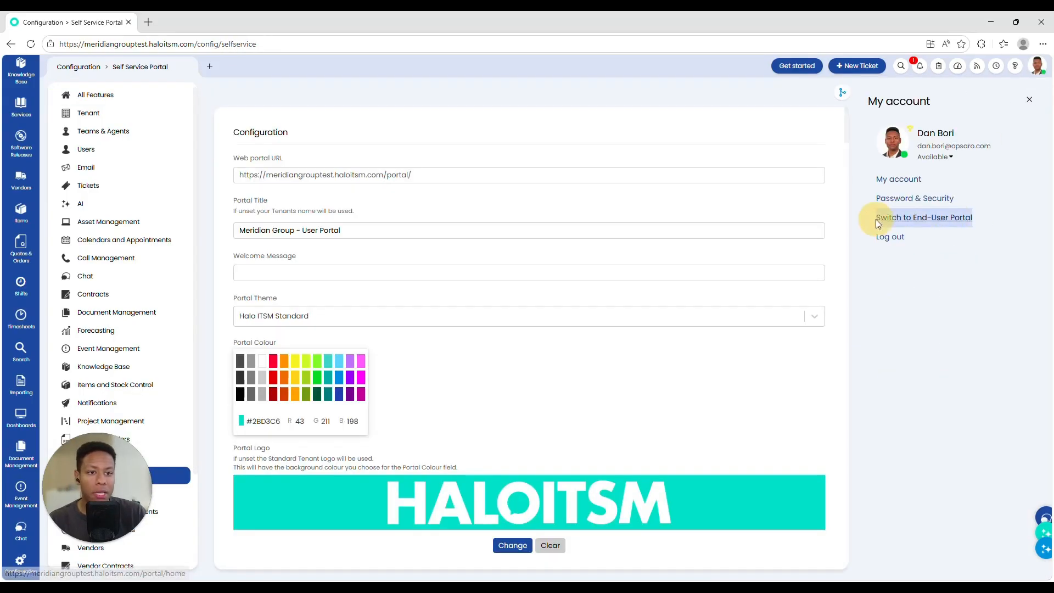
left_click(951, 224)
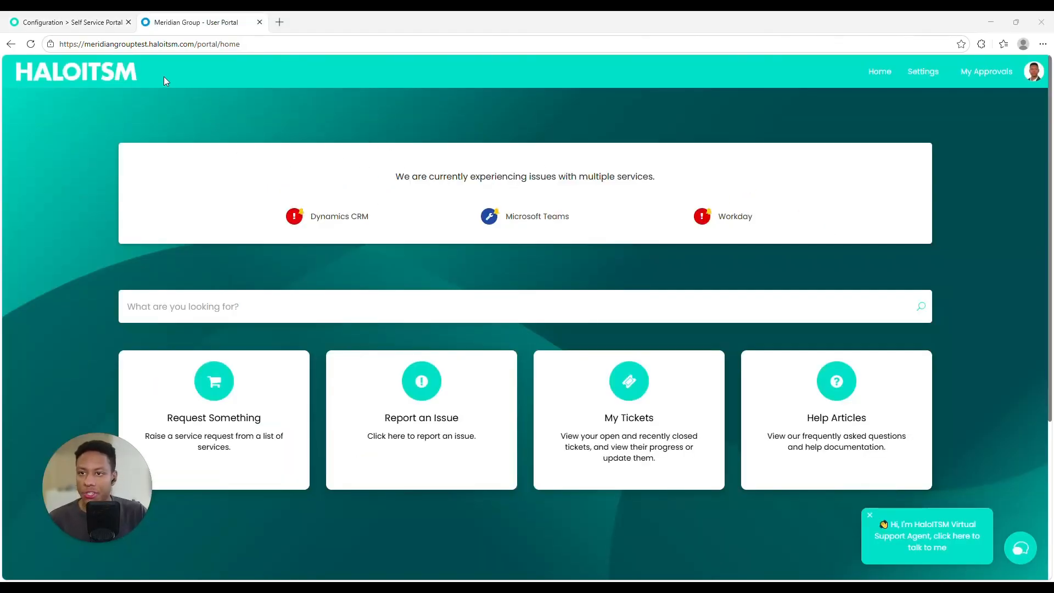
left_click_drag(163, 77, 68, 125)
left_click(389, 22)
left_click(73, 189)
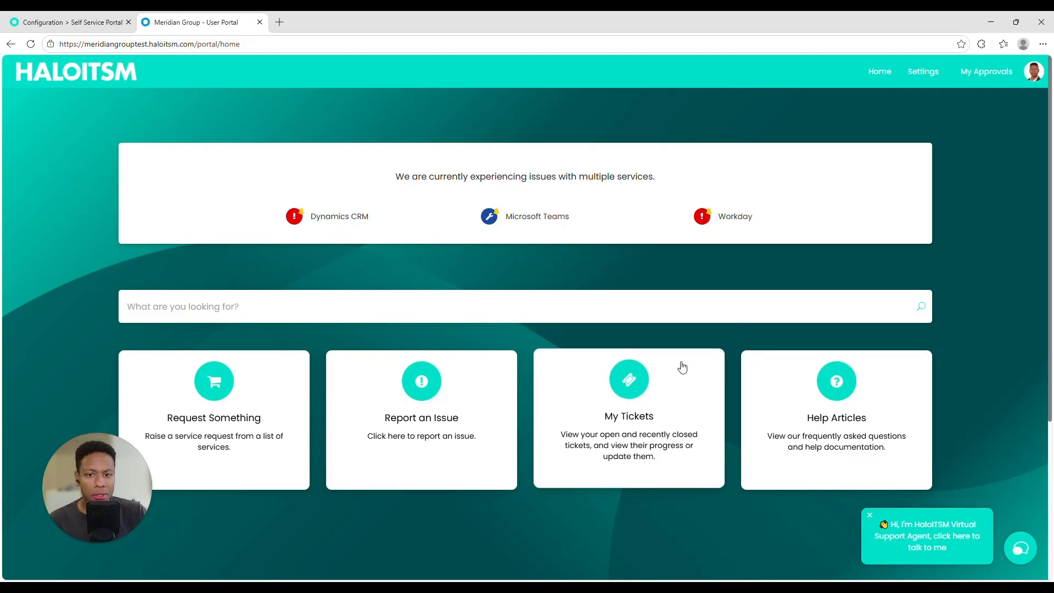
scroll(670, 364, "down", 5)
scroll(666, 383, "up", 5)
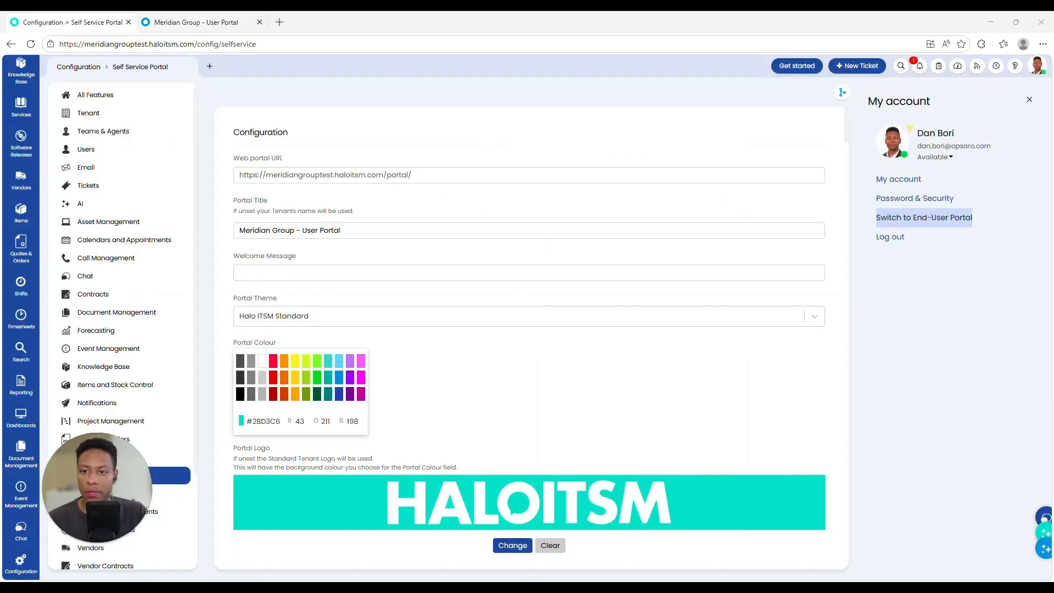
Step: Back in the portal configuration, find the Request Something and Report an Issue menu buttons
left_click(270, 233)
left_click(207, 22)
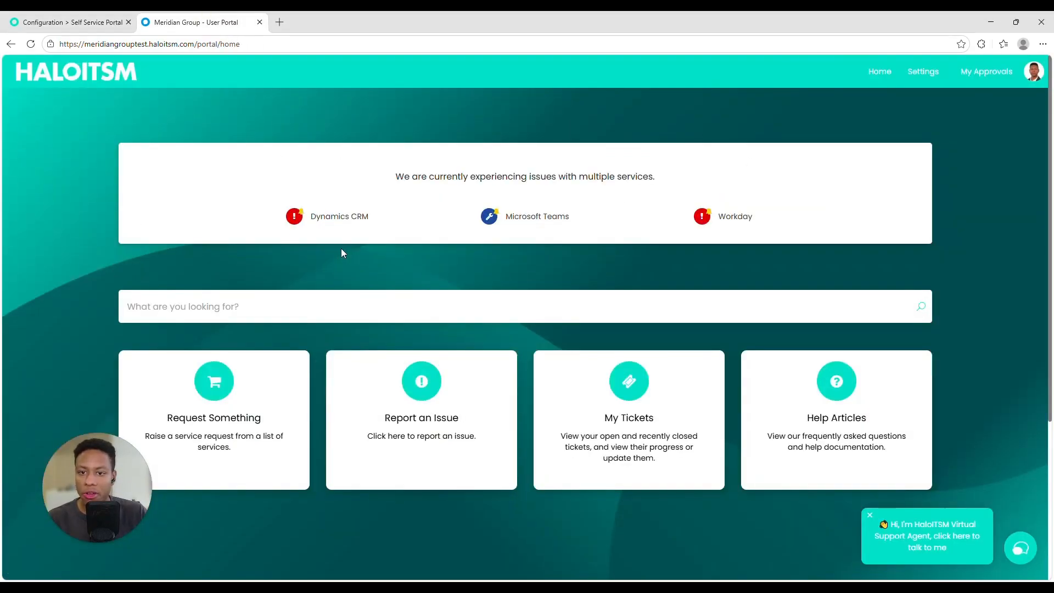
left_click(98, 22)
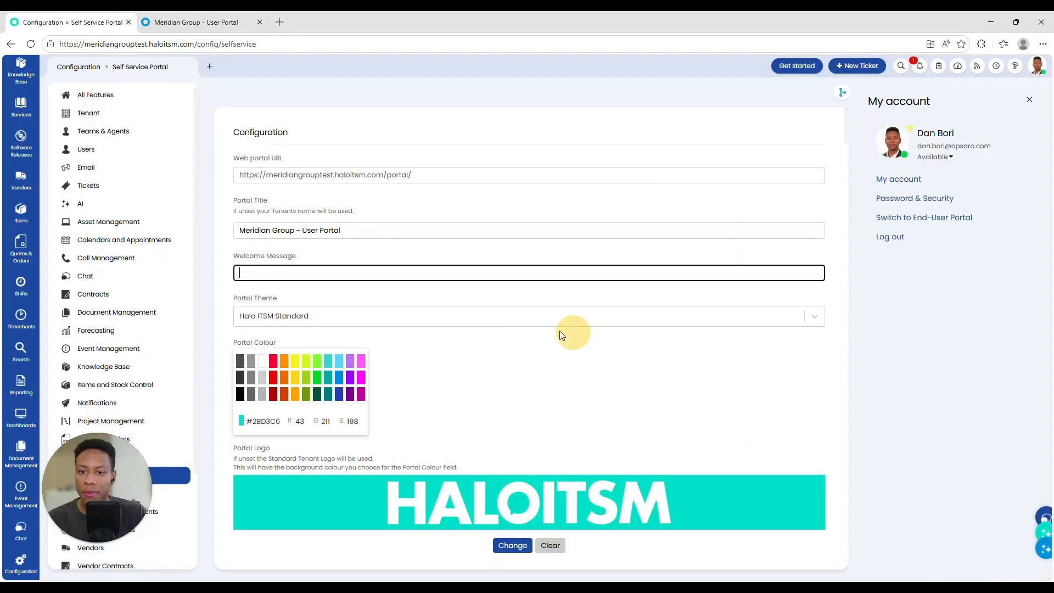
scroll(559, 331, "down", 3)
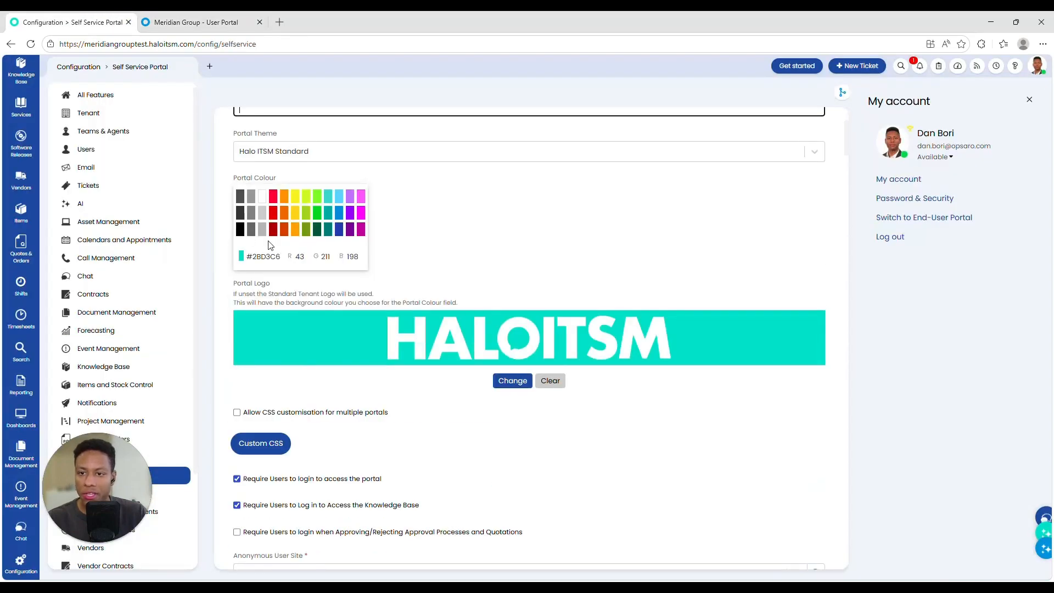
scroll(418, 289, "down", 15)
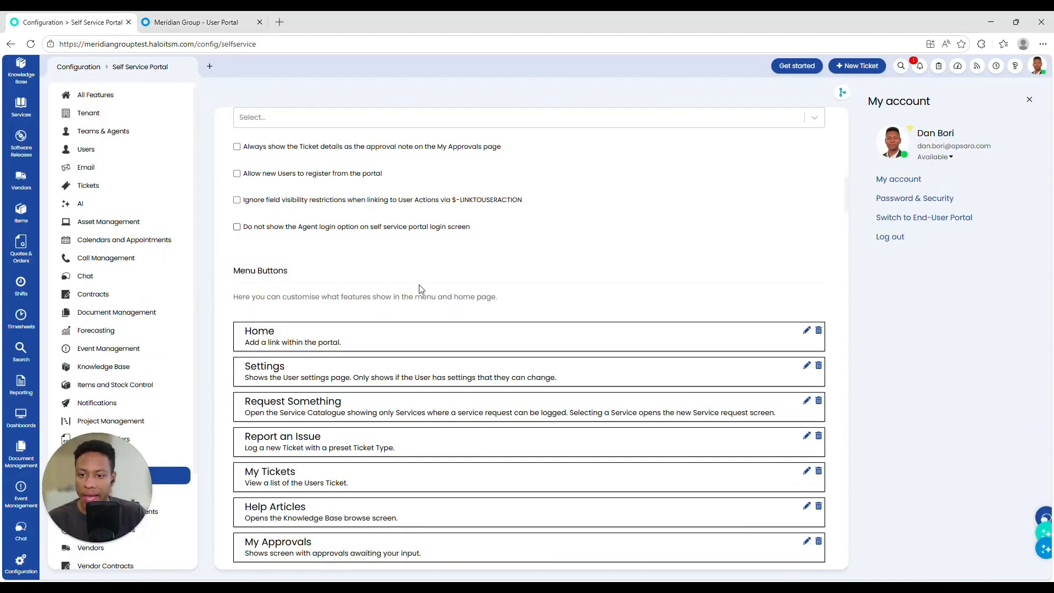
scroll(418, 289, "down", 2)
left_click_drag(266, 263, 641, 262)
scroll(523, 353, "up", 6)
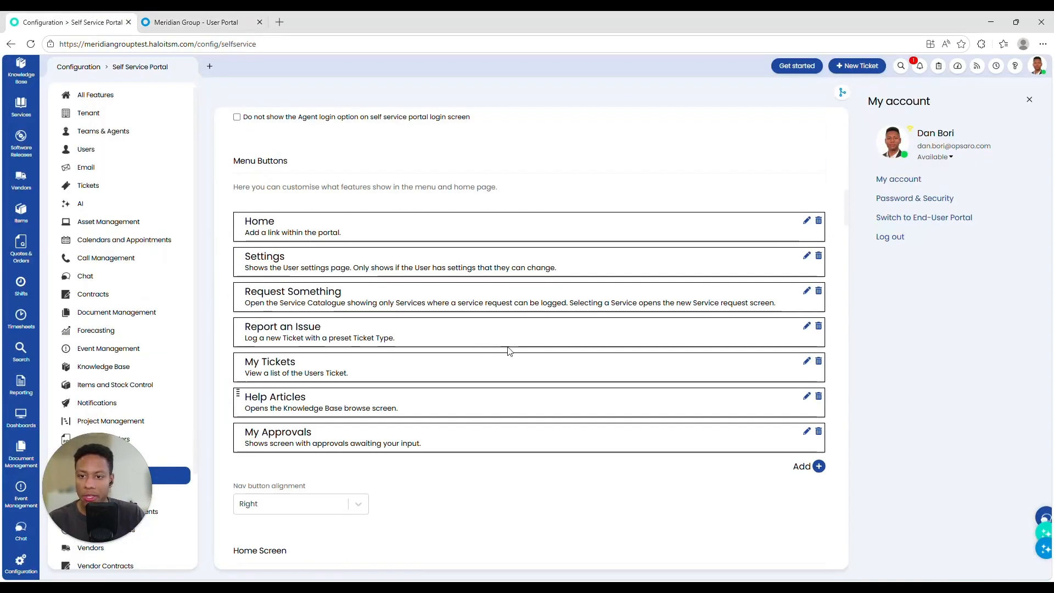
left_click_drag(252, 292, 346, 289)
left_click_drag(257, 327, 368, 324)
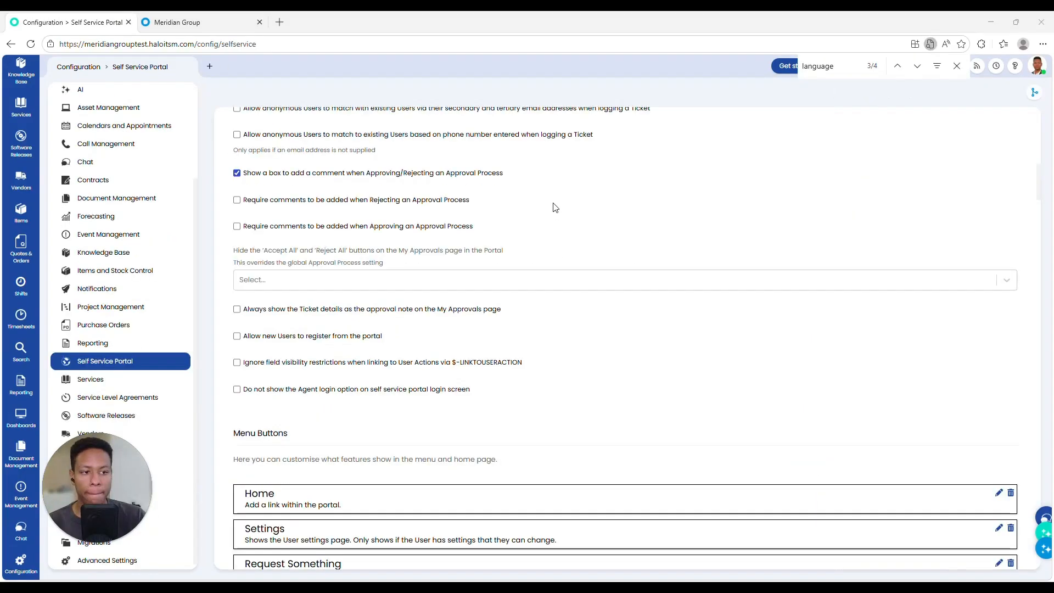
Step: Look through the menu button settings in the Self Service Portal configuration
scroll(354, 235, "down", 7)
scroll(354, 236, "up", 15)
scroll(356, 236, "down", 16)
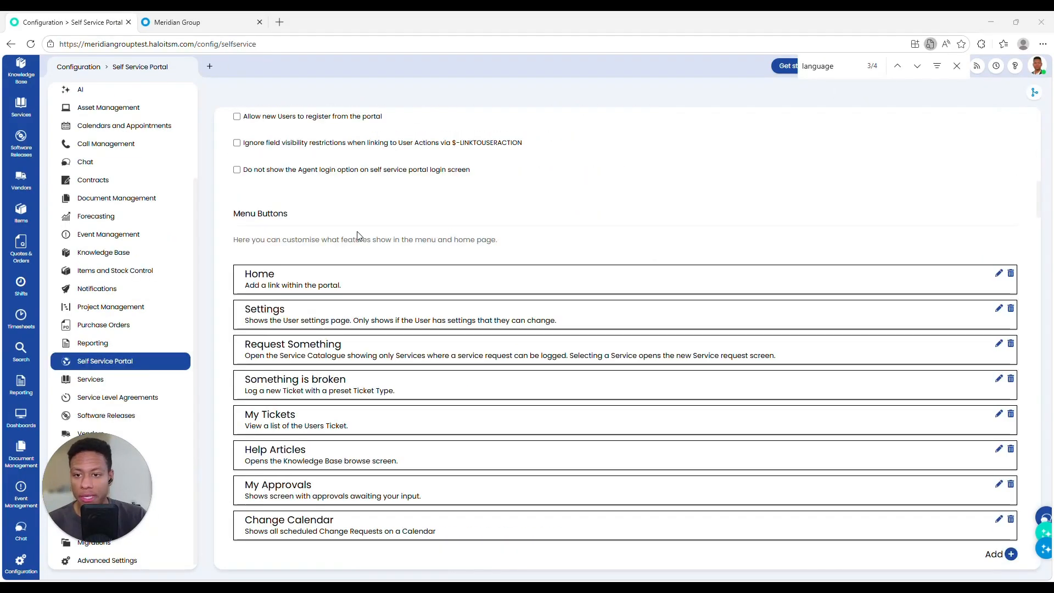
scroll(357, 232, "down", 7)
left_click_drag(357, 232, 299, 211)
left_click(476, 252)
scroll(377, 219, "down", 15)
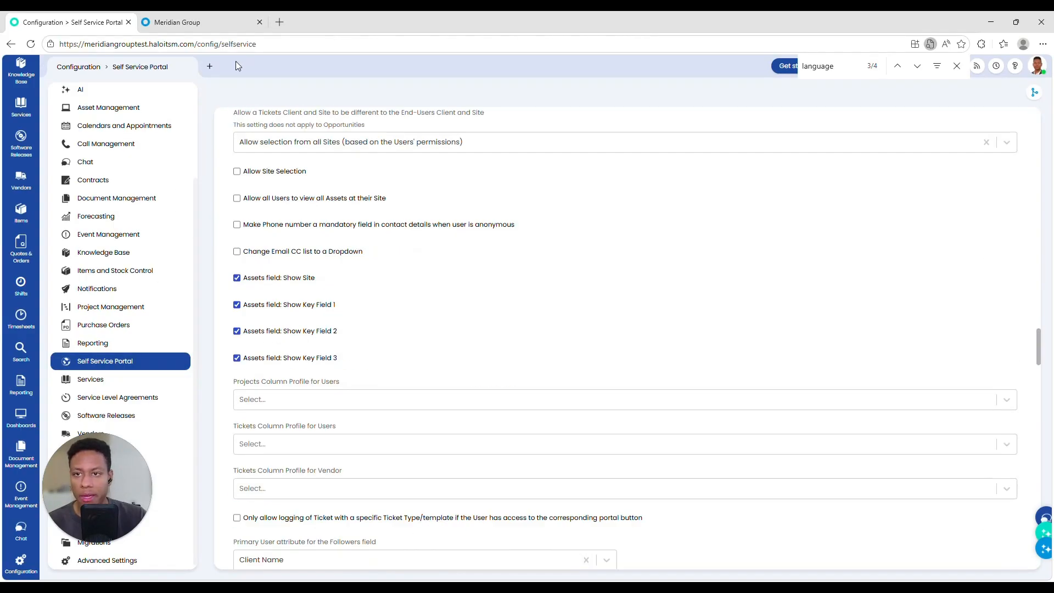
Step: In the portal tab, dismiss the service-status banners
key("ctrl+Tab")
left_click_drag(162, 107, 528, 108)
left_click(239, 142)
left_click(918, 107)
left_click(917, 107)
left_click(918, 107)
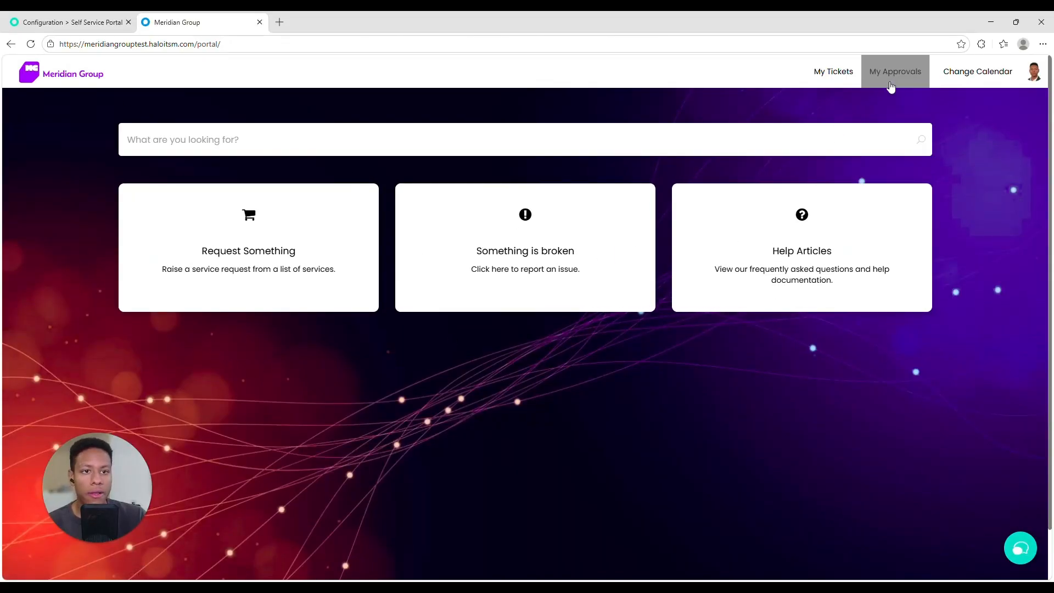
Step: Visit the portal's Change Calendar and user Settings pages, then return to the Configuration tab
left_click(947, 86)
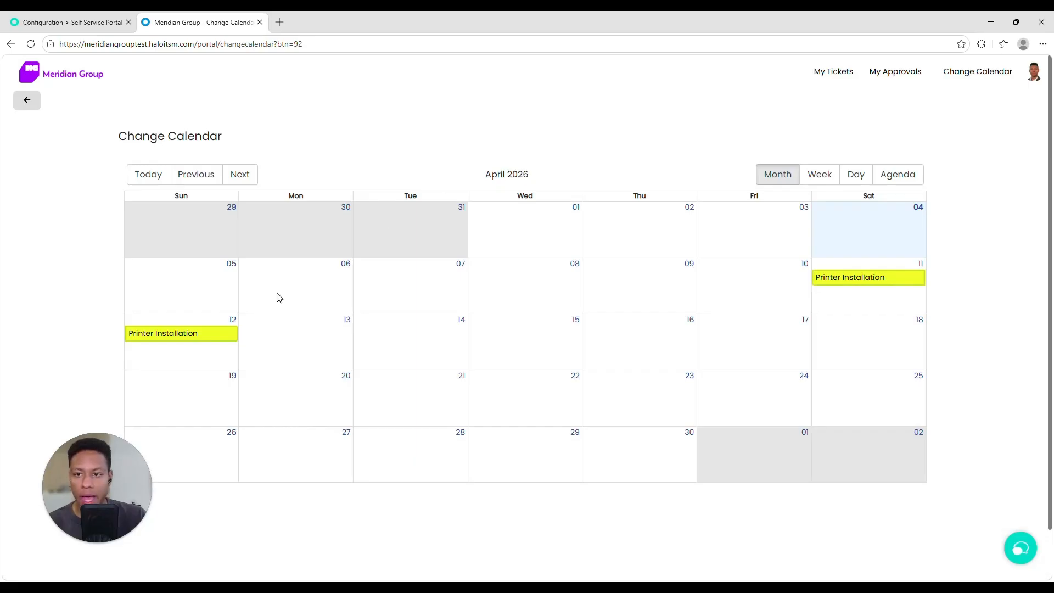
left_click(104, 75)
left_click(1033, 72)
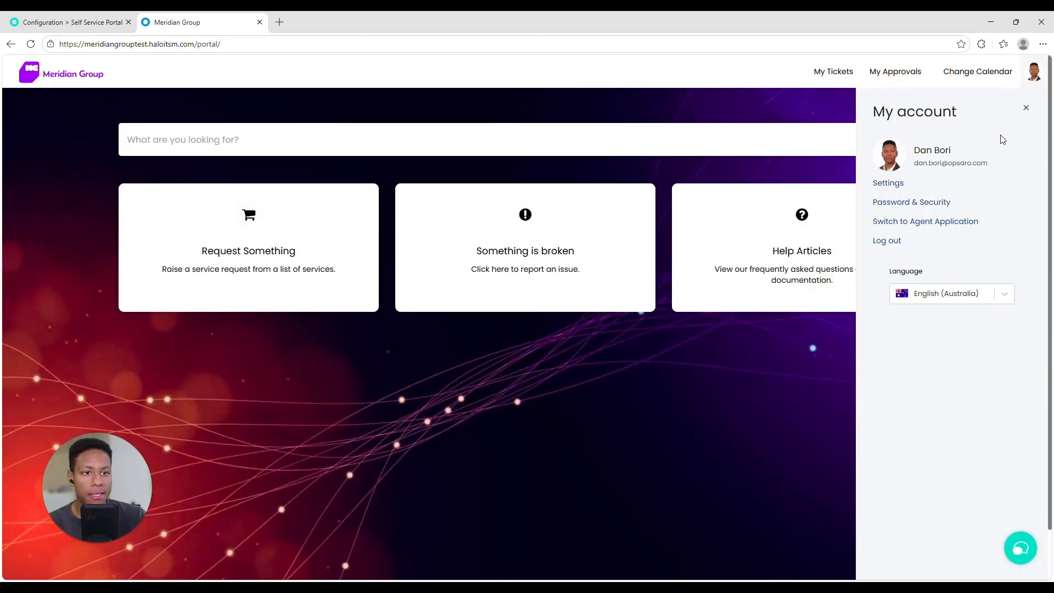
left_click(895, 185)
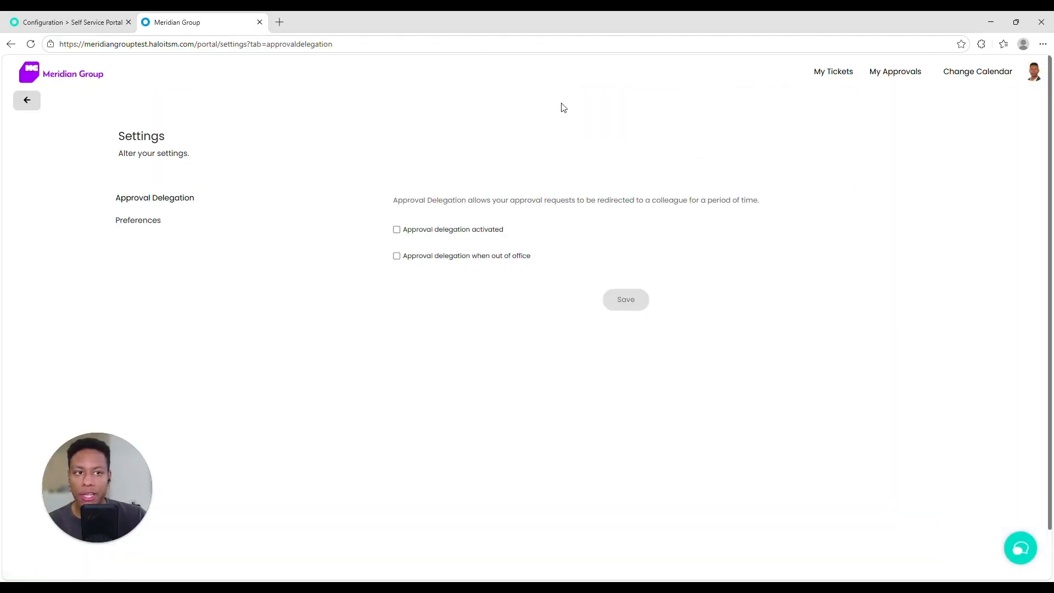
left_click(78, 82)
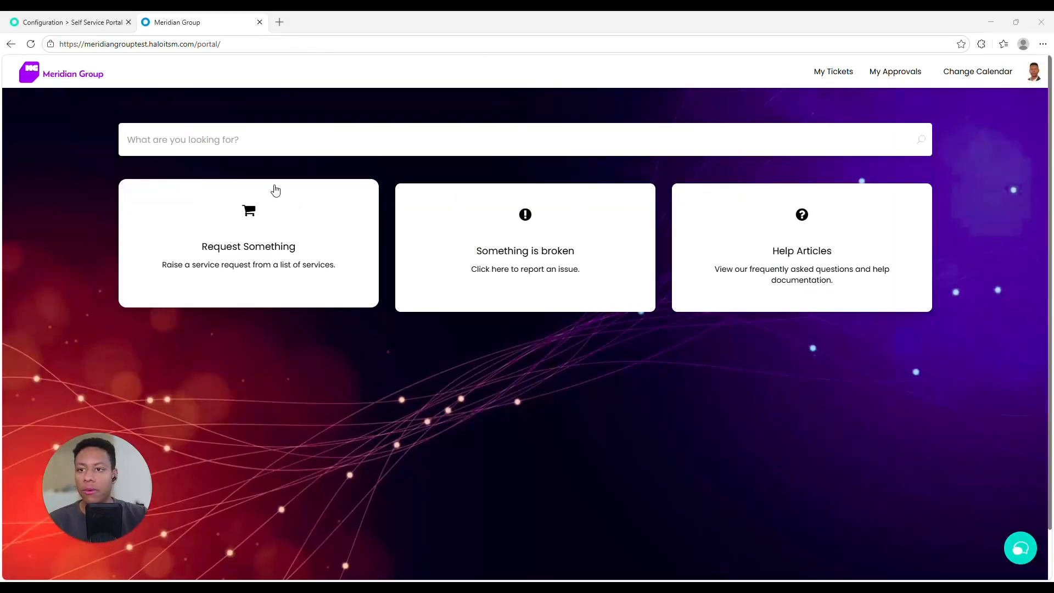
left_click(70, 22)
scroll(367, 306, "up", 15)
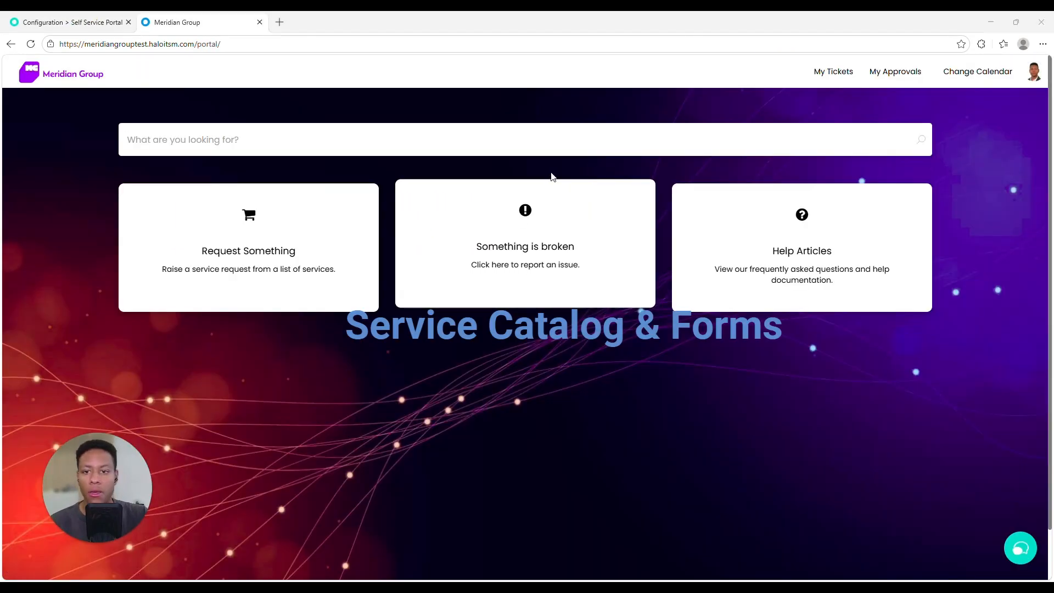
Step: Browse Request Something > IT > Accounts & Access and open the New Starter request form
left_click(345, 273)
scroll(269, 231, "down", 1)
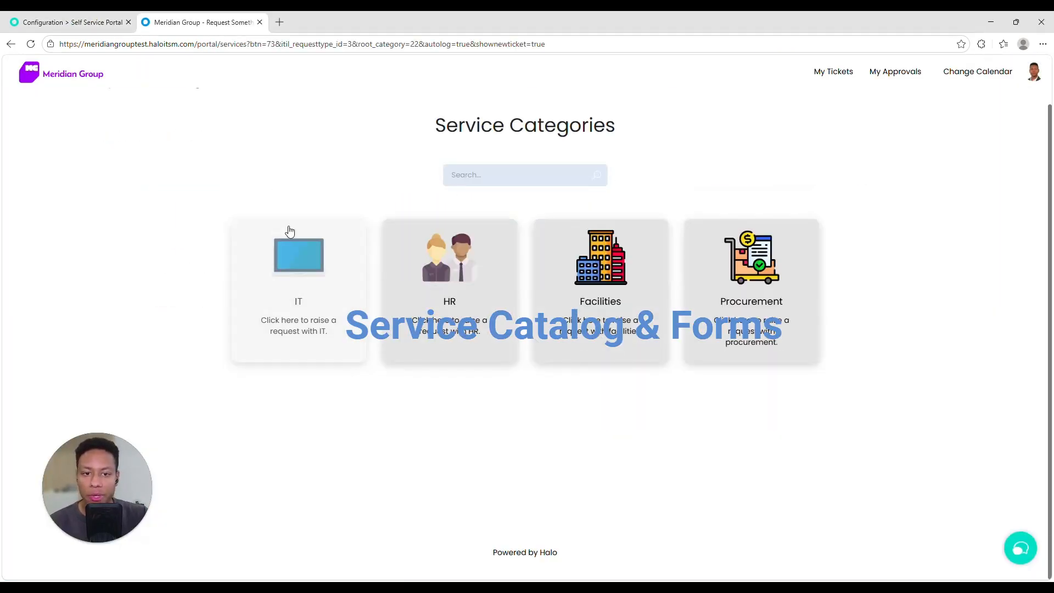
left_click(266, 268)
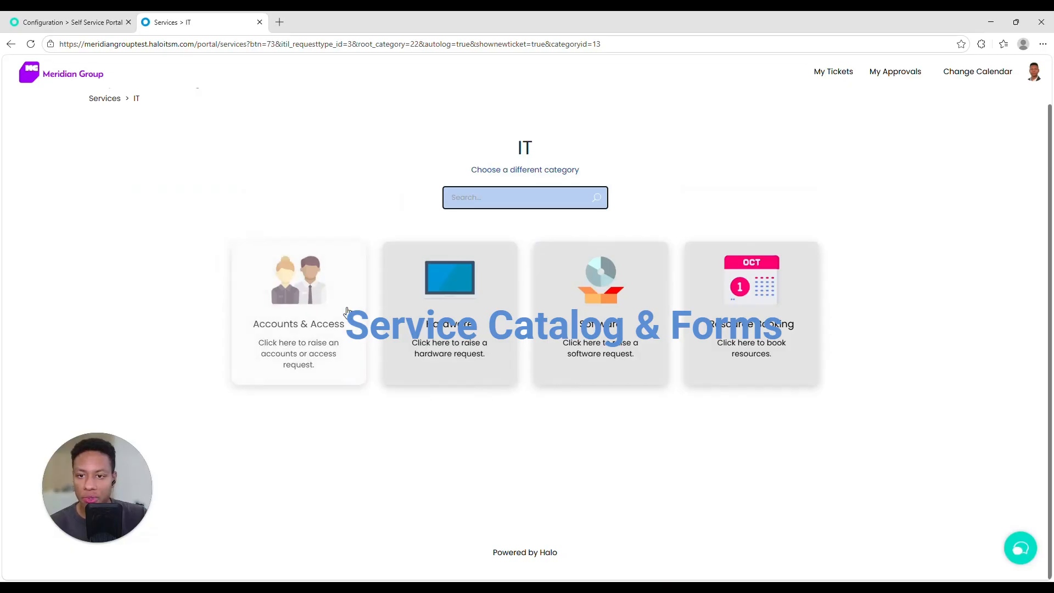
left_click(347, 312)
left_click(582, 297)
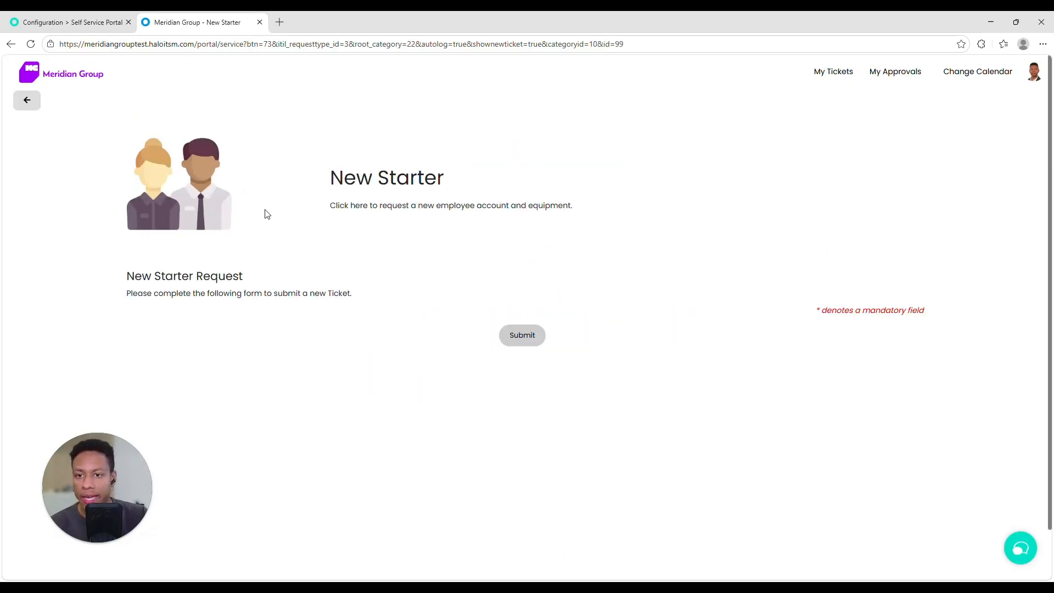
scroll(266, 218, "down", 10)
scroll(266, 288, "up", 8)
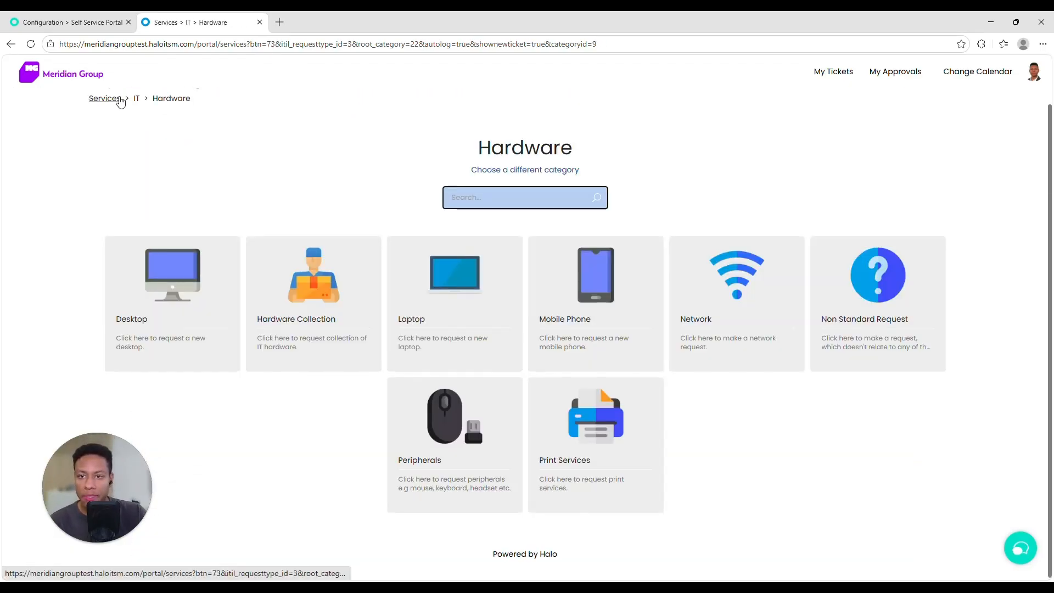
Step: Preview the Facilities Parking Permit request, then open the Something is broken form from the portal home
left_click(117, 99)
left_click(642, 293)
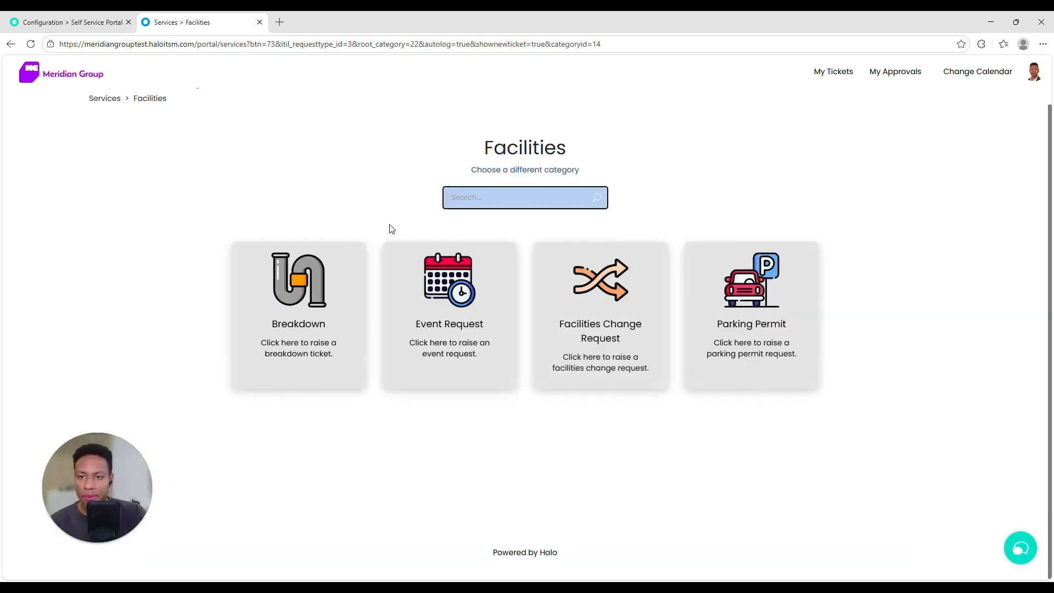
left_click(751, 308)
left_click(151, 99)
left_click(104, 99)
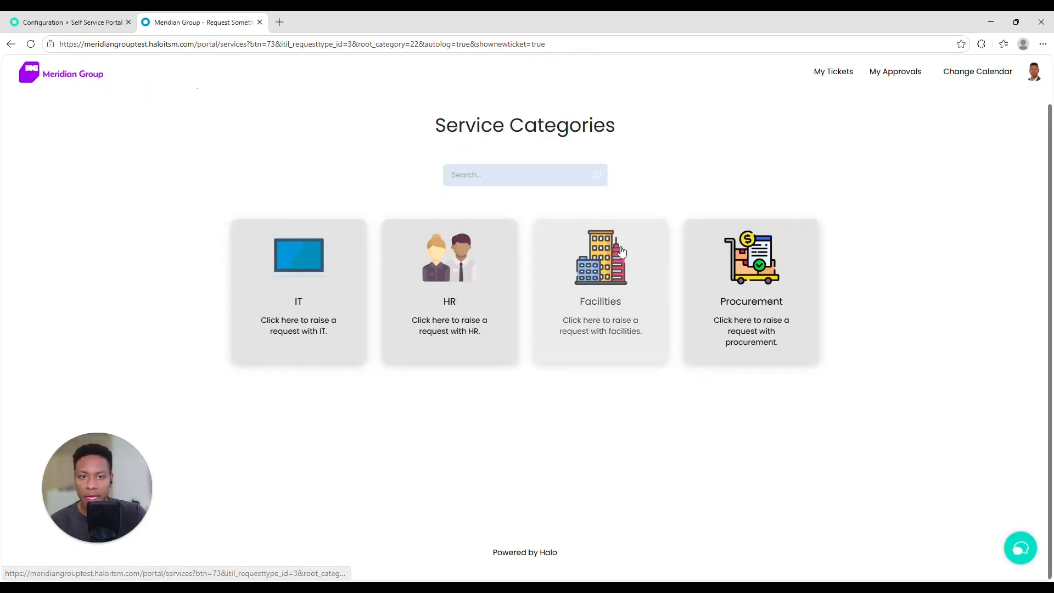
left_click(36, 97)
left_click(501, 228)
scroll(235, 298, "down", 5)
scroll(228, 323, "up", 5)
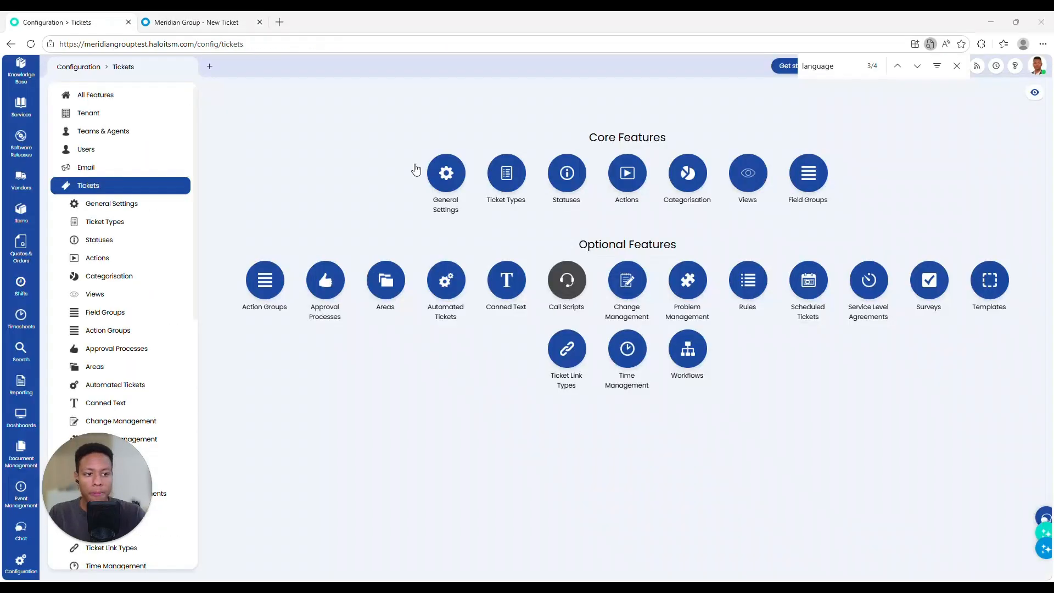
Step: Open the Incident ticket type's fields and review the Details field group
left_click(506, 173)
left_click(290, 134)
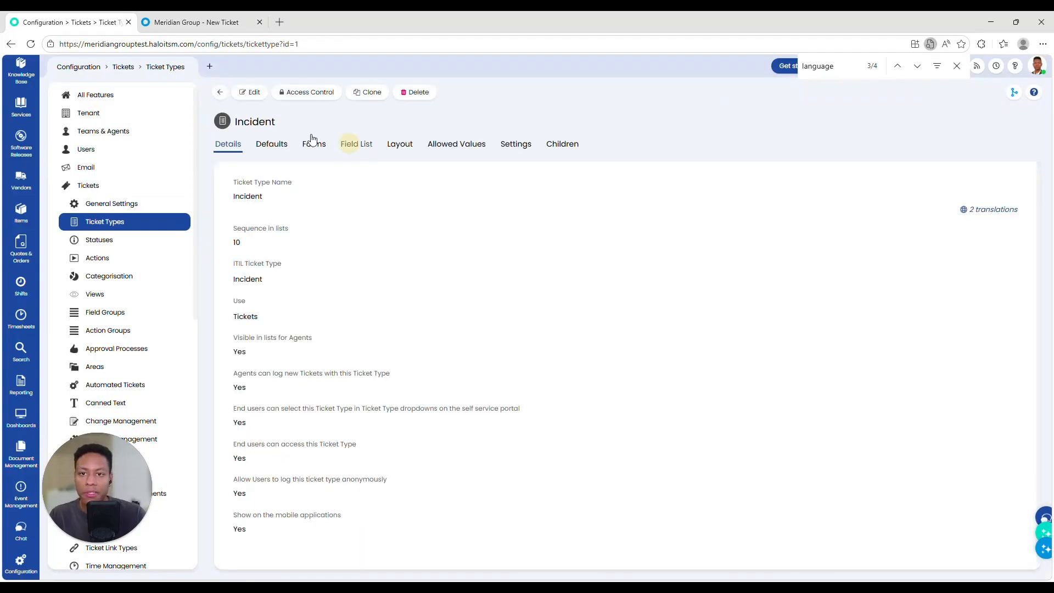
left_click(363, 145)
scroll(555, 259, "down", 3)
scroll(583, 293, "up", 3)
scroll(581, 277, "down", 3)
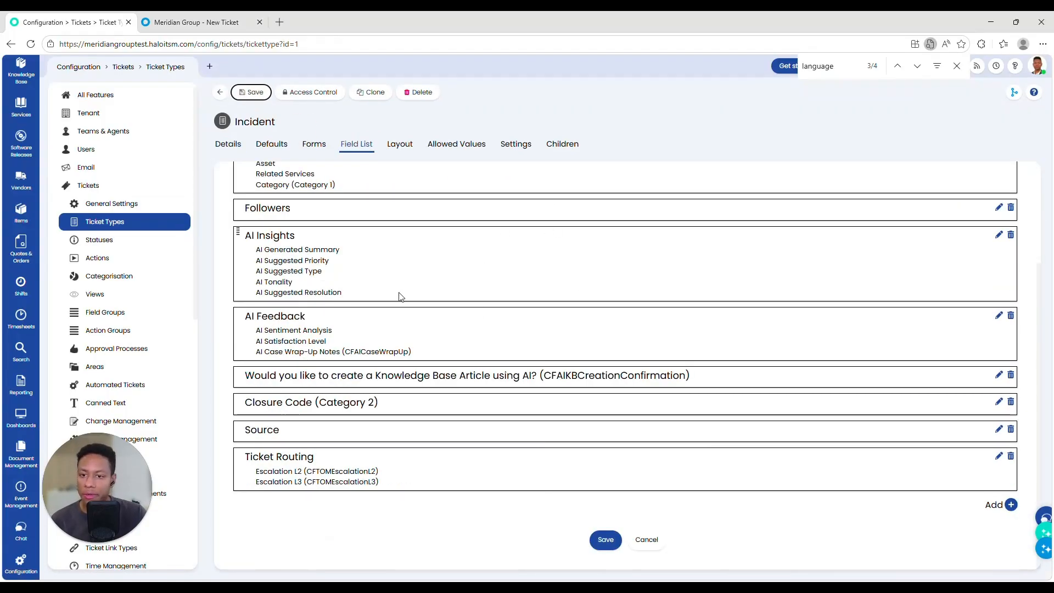
scroll(401, 297, "up", 3)
left_click_drag(254, 242, 377, 320)
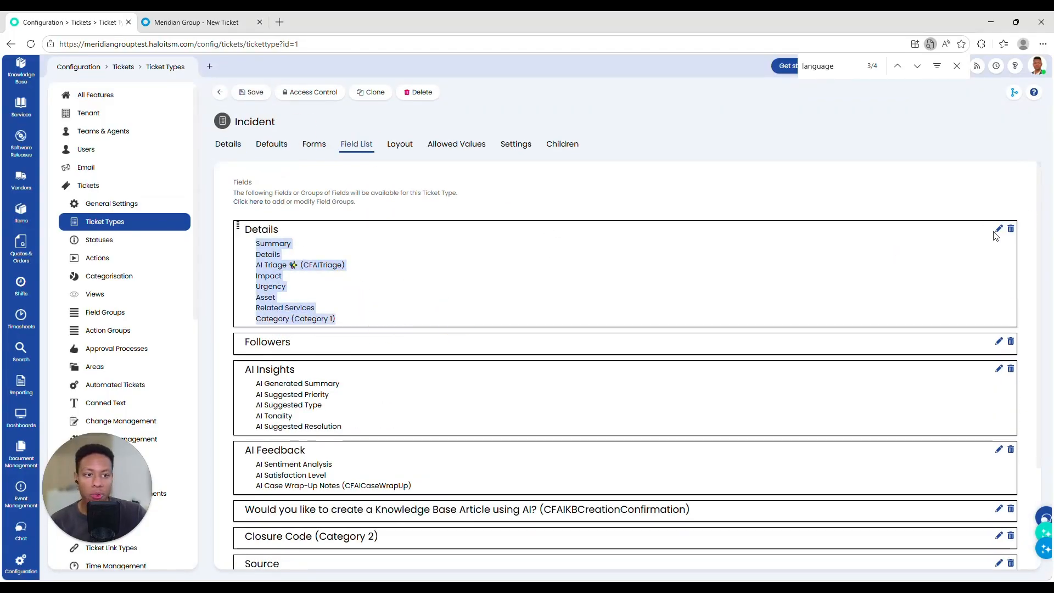
Step: Edit the Details group's default visibility to require its fields on the end-user new ticket screen
left_click(998, 230)
left_click(458, 158)
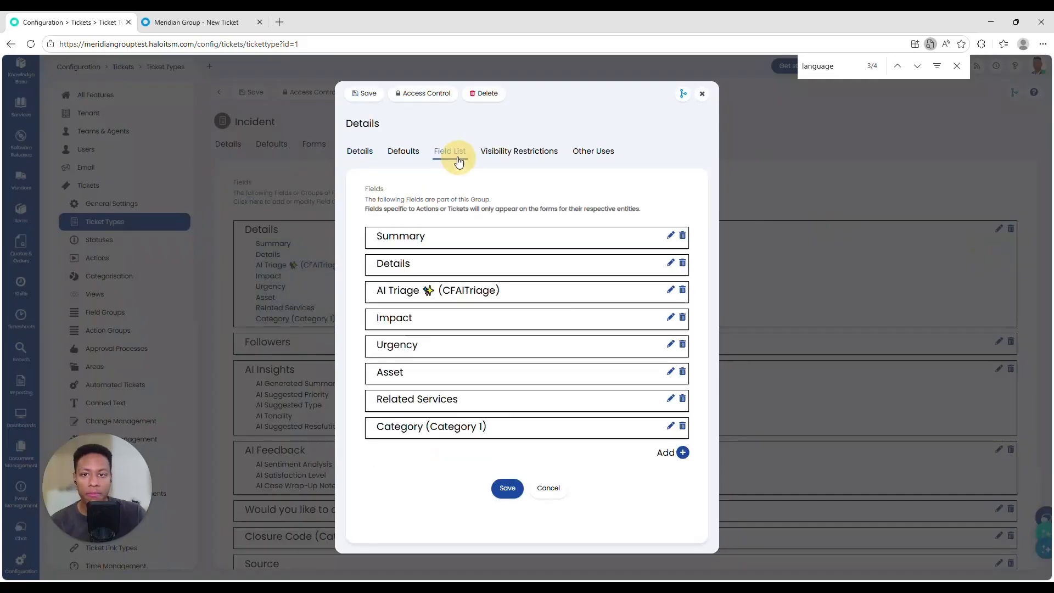
left_click(403, 151)
left_click(421, 392)
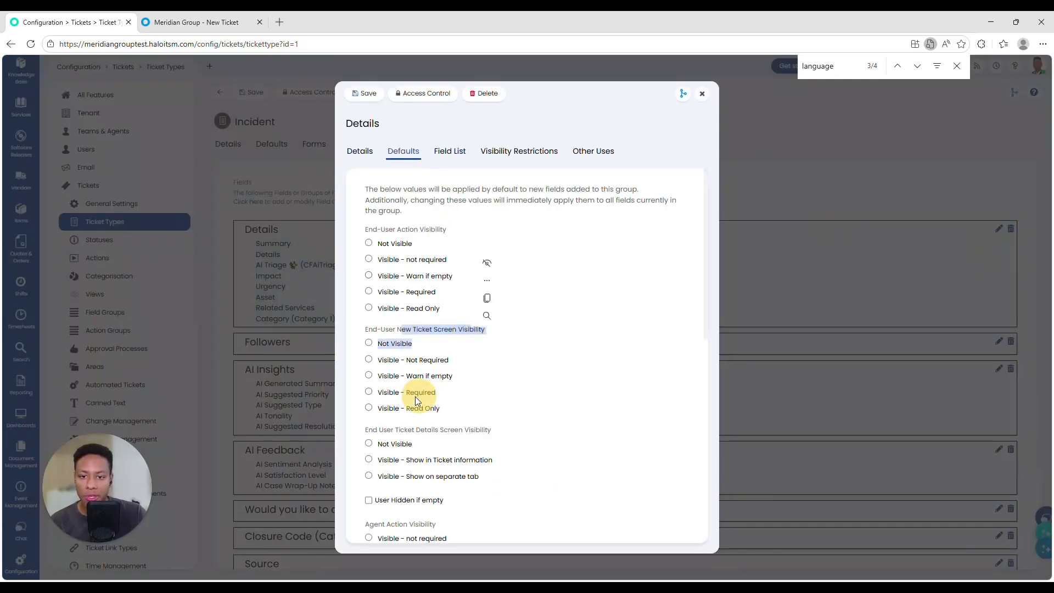
left_click(364, 94)
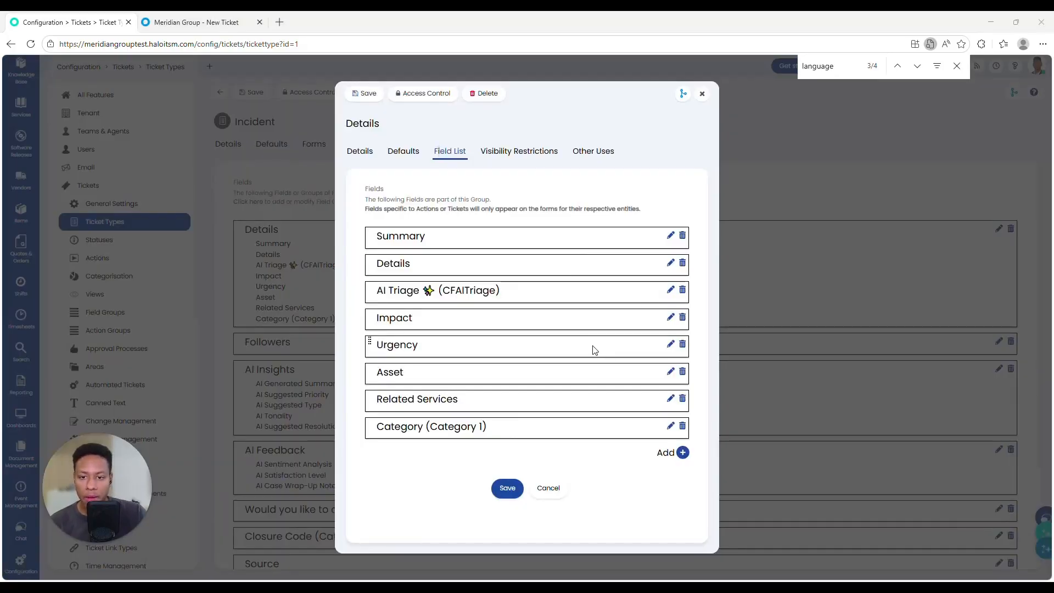
Step: Review and save the Category, Impact and Urgency field settings in the Details group
left_click(670, 426)
scroll(501, 464, "down", 10)
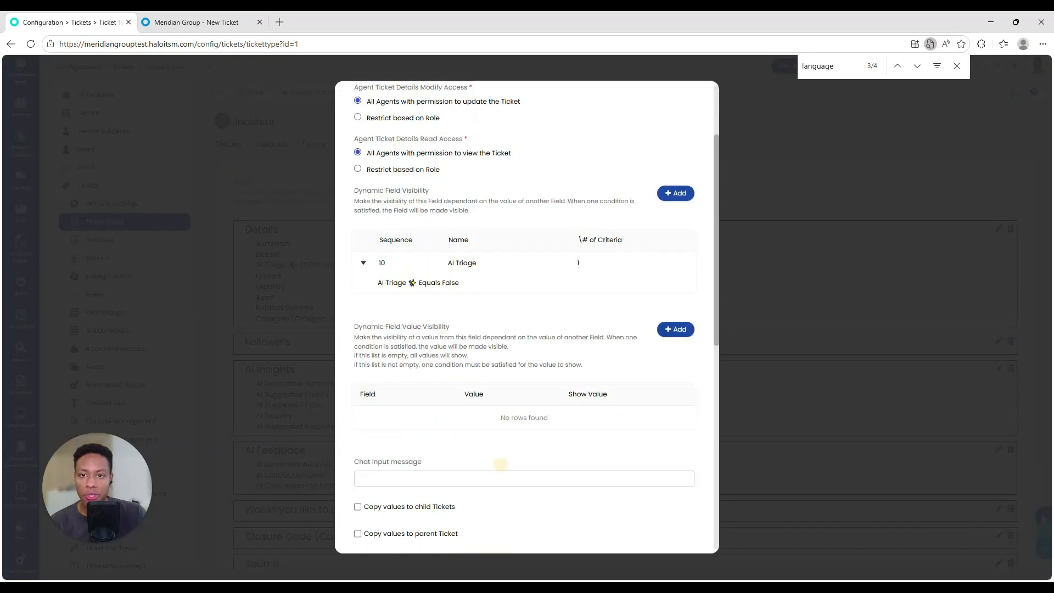
left_click(503, 530)
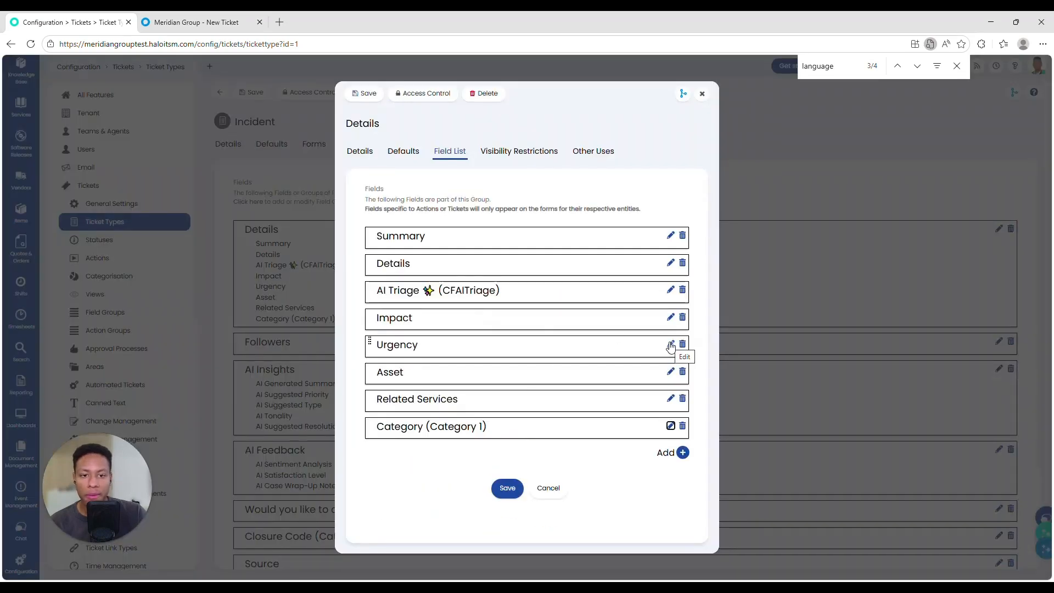
left_click(670, 317)
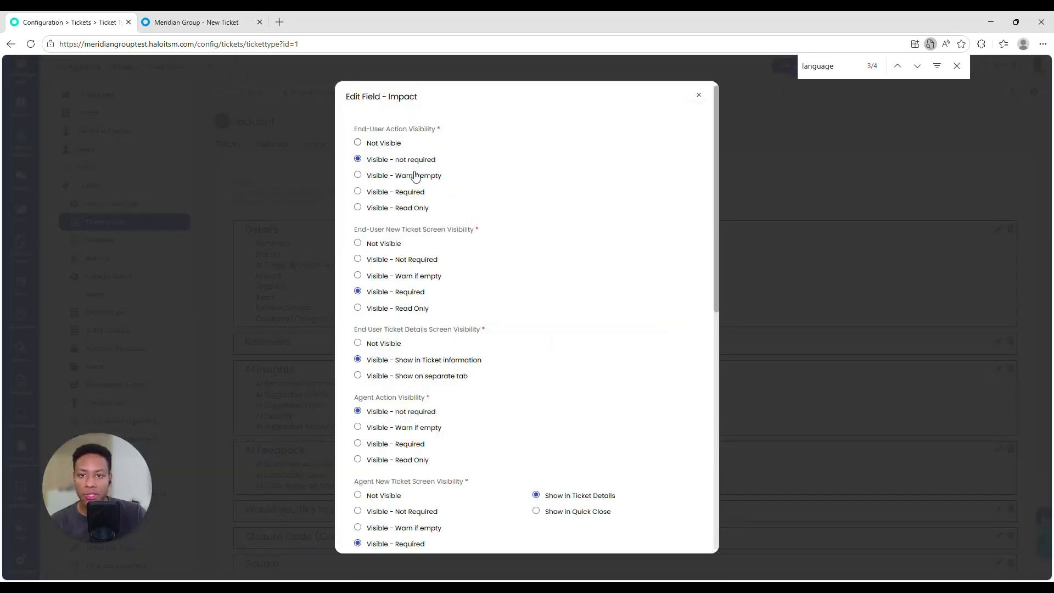
scroll(493, 516, "down", 10)
key("Escape")
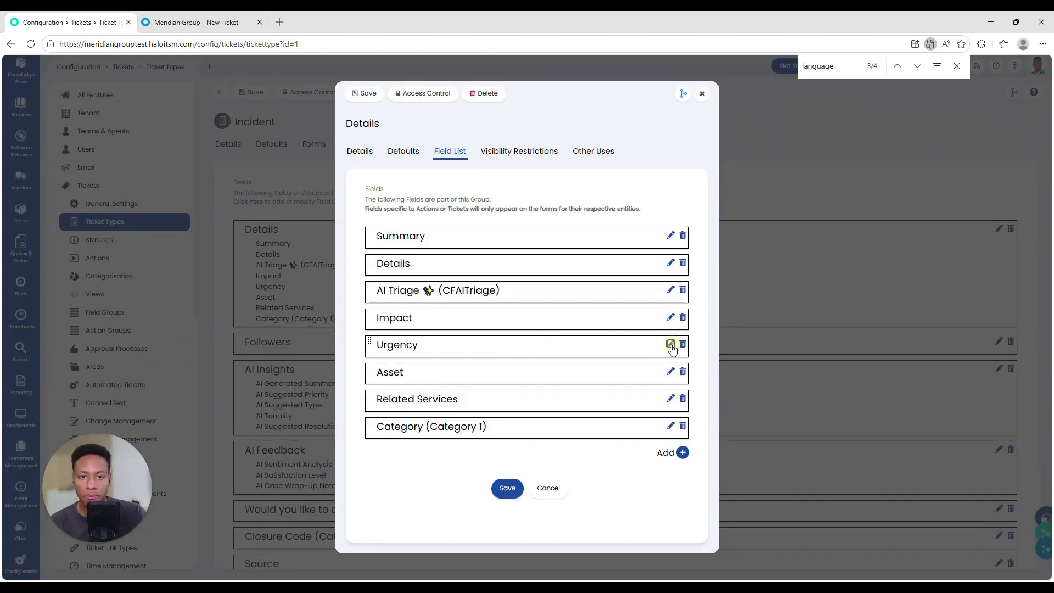
left_click(670, 345)
scroll(466, 346, "down", 10)
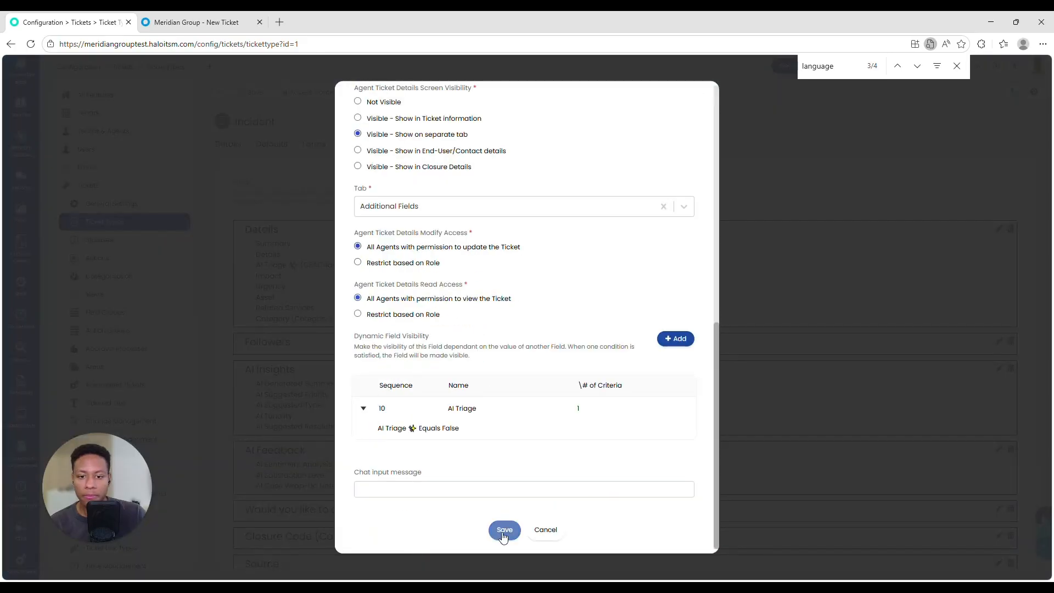
left_click(501, 527)
Step: Remove Asset from the Details group, save the Incident ticket type, and reload the portal New Ticket form
left_click(682, 372)
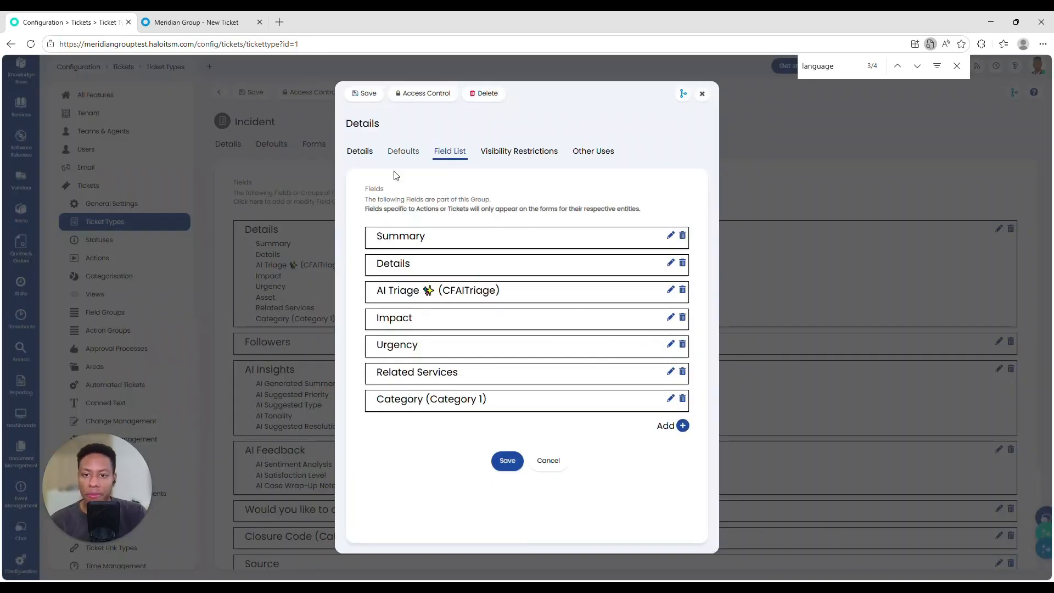
left_click(403, 149)
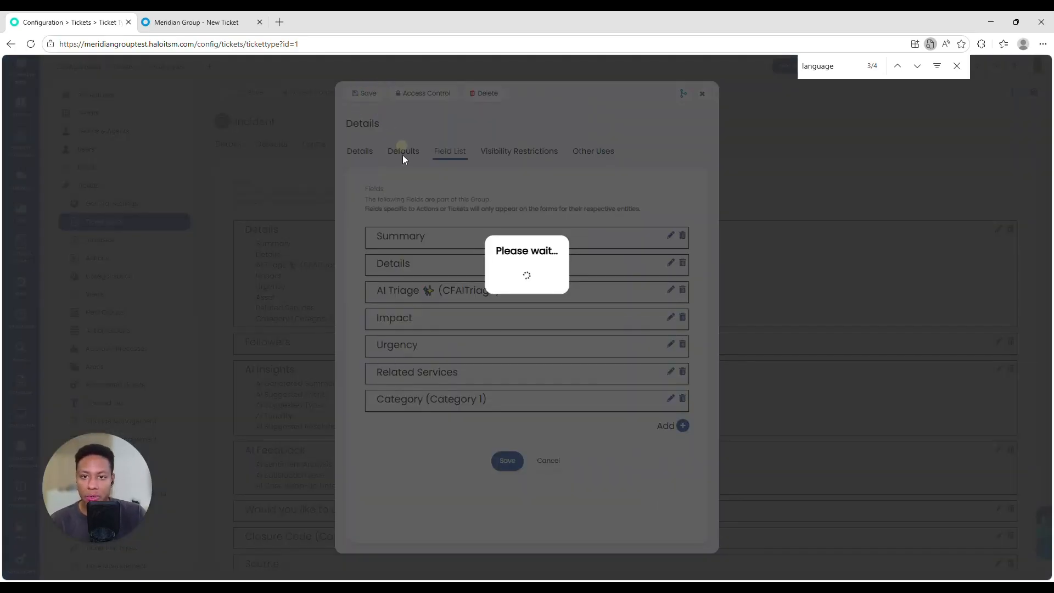
left_click(252, 96)
left_click(193, 23)
left_click(31, 45)
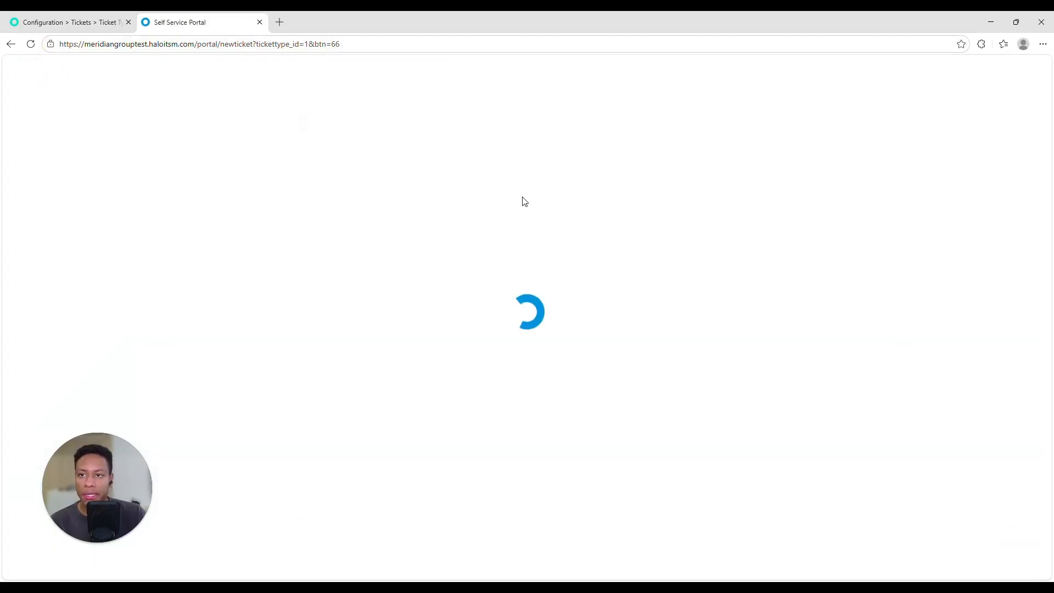
scroll(240, 172, "down", 2)
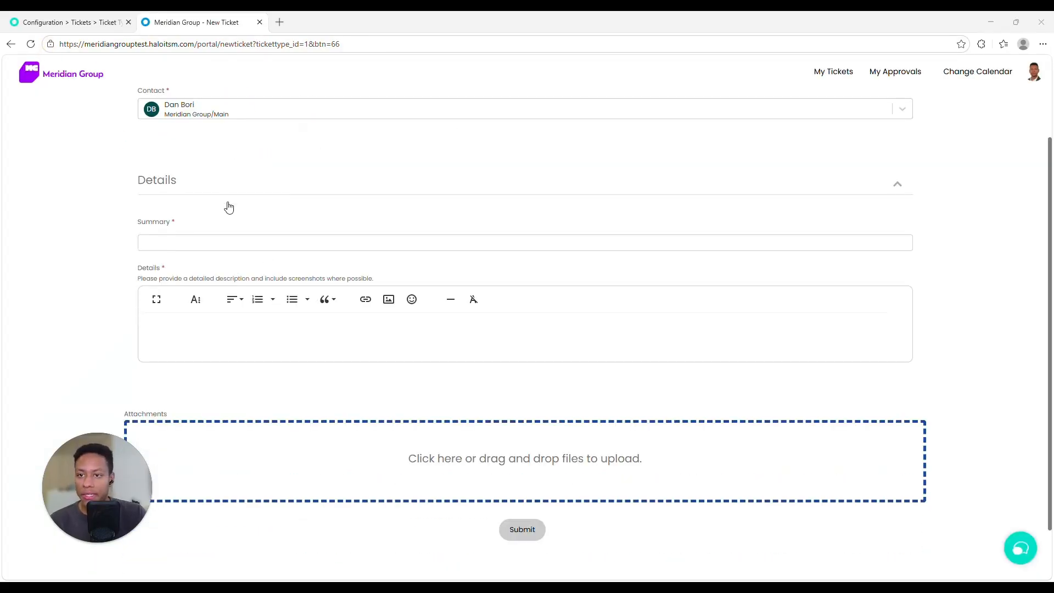
scroll(229, 209, "up", 2)
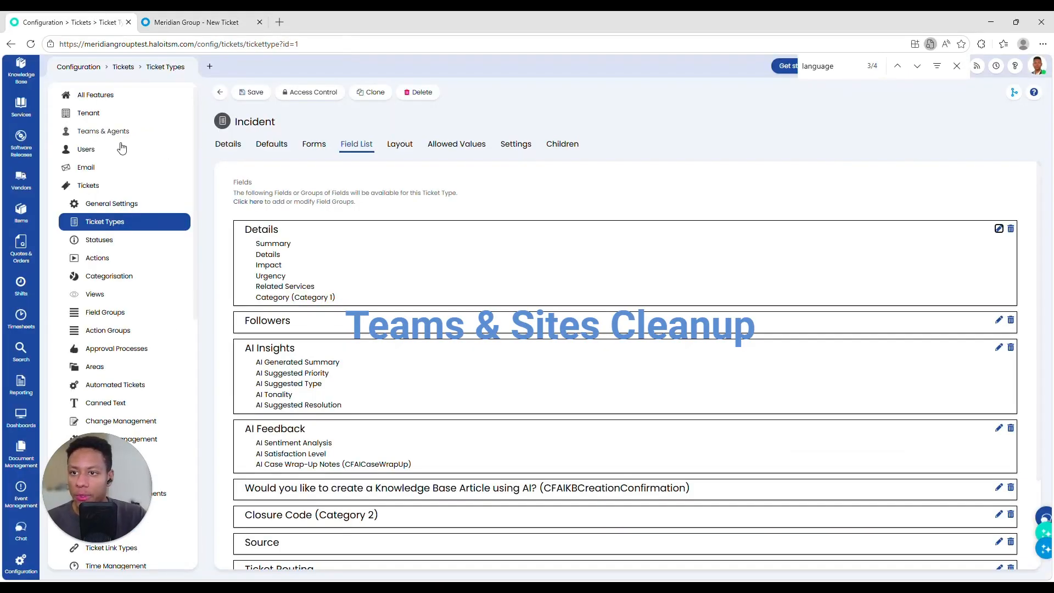
Step: Show the Defaults tab of the Incident ticket type
left_click(74, 223)
left_click(267, 146)
left_click(278, 148)
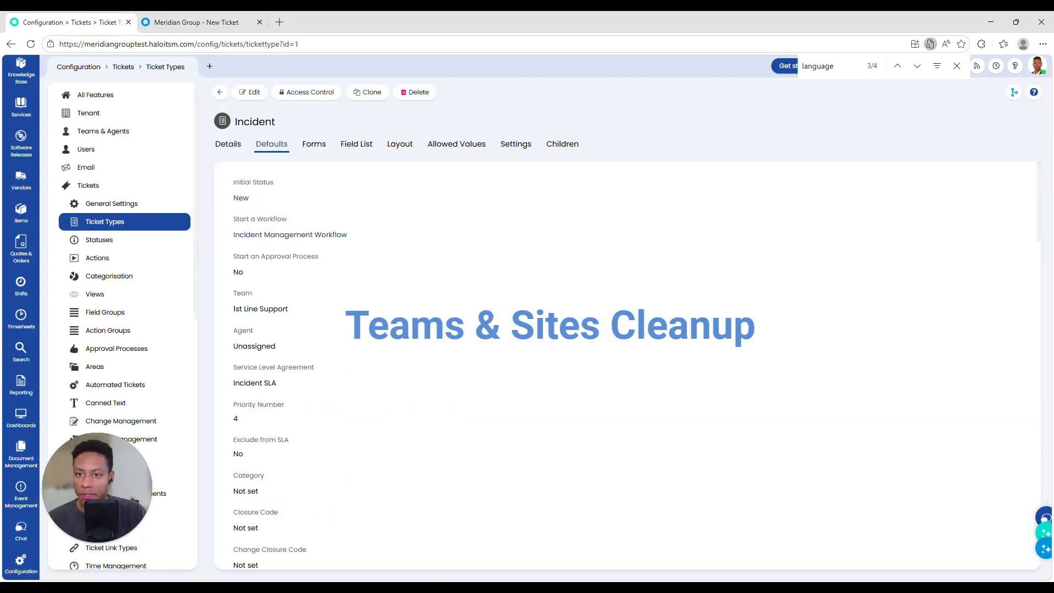
Step: Note the default 1st Line Support team and view the teams list under Teams & Agents
left_click_drag(234, 314, 353, 308)
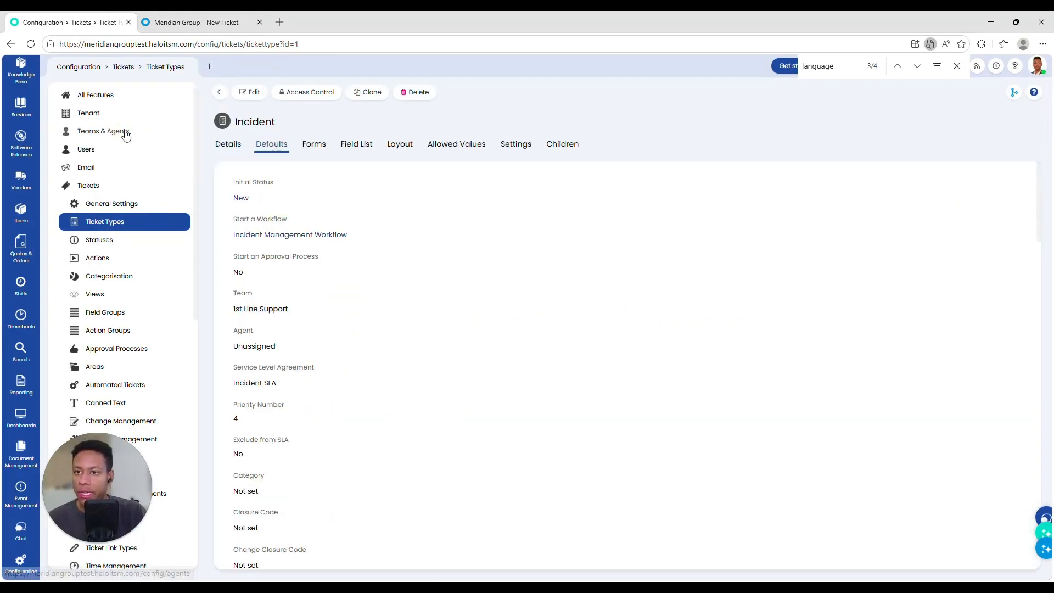
left_click(110, 131)
left_click(98, 155)
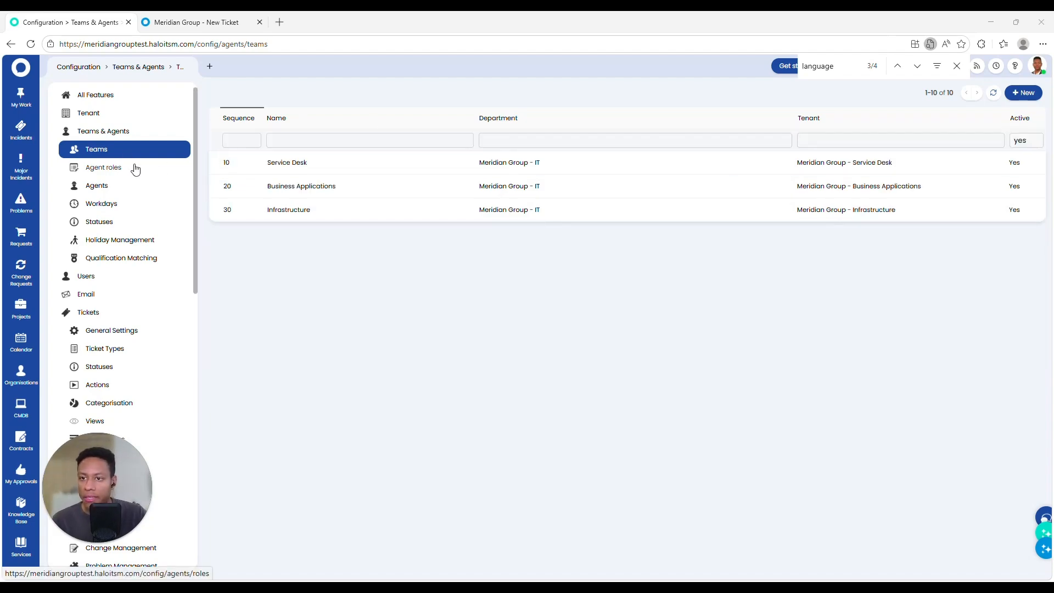
Step: Edit the Meridian Group tenant and clear all of its address lines
left_click(110, 112)
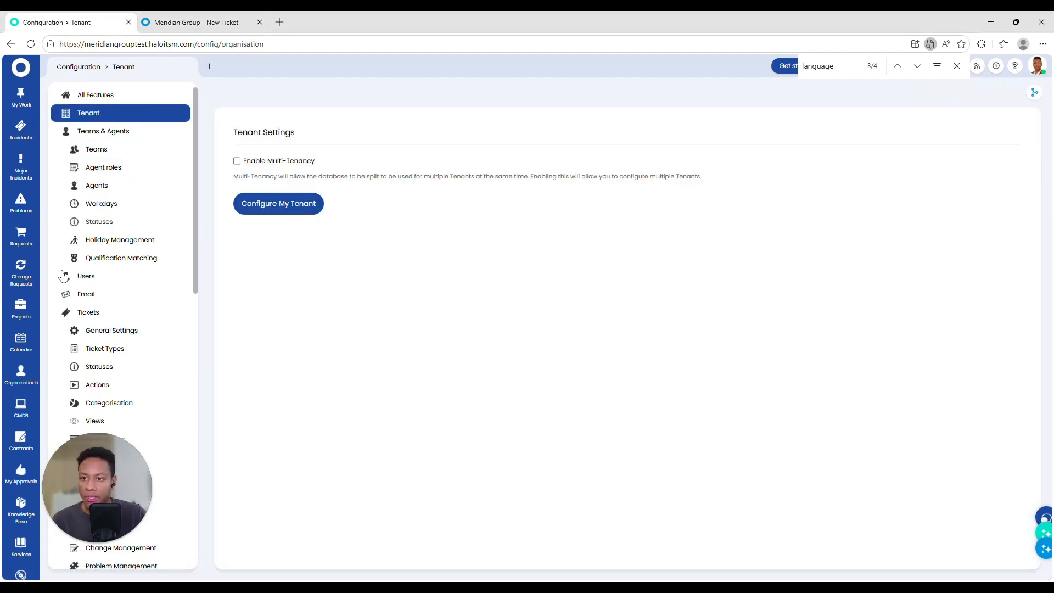
left_click(268, 210)
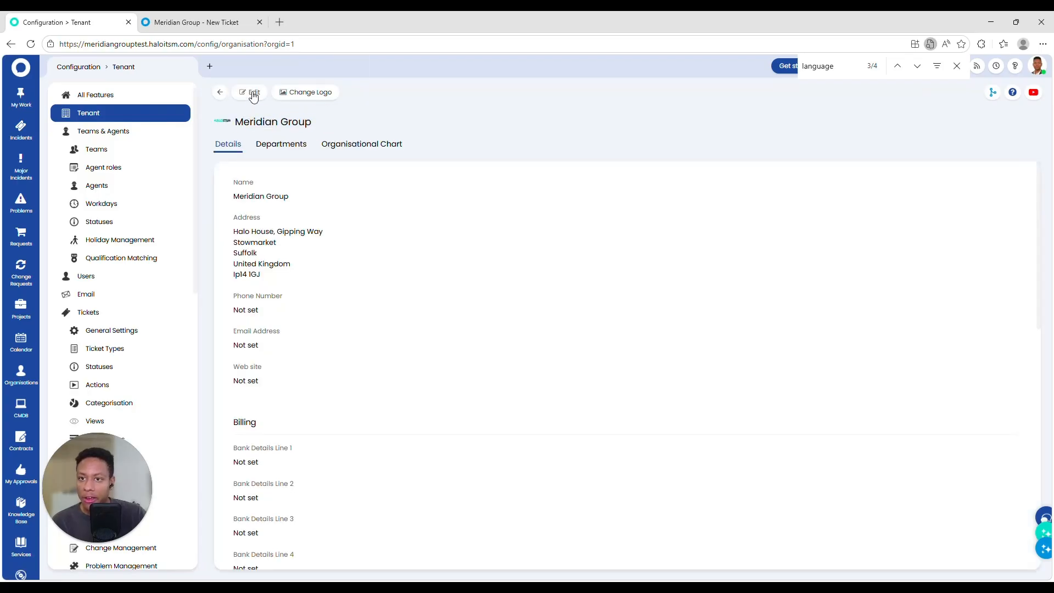
left_click(251, 93)
left_click(285, 193)
left_click_drag(335, 240, 172, 238)
key("BackSpace")
left_click_drag(287, 257, 220, 259)
key("BackSpace")
left_click_drag(295, 279, 214, 295)
key("BackSpace")
key("BackSpace")
left_click_drag(281, 313, 178, 308)
key("BackSpace")
Step: Review the tenant's Information Technology department, then return to the tenant settings
left_click(284, 145)
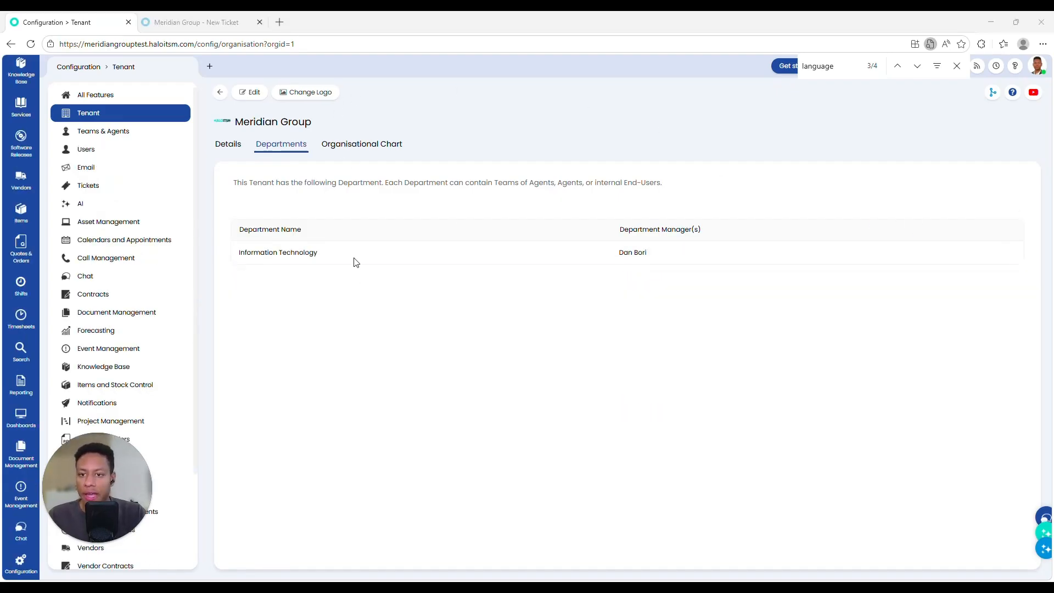
left_click(93, 113)
scroll(23, 356, "up", 5)
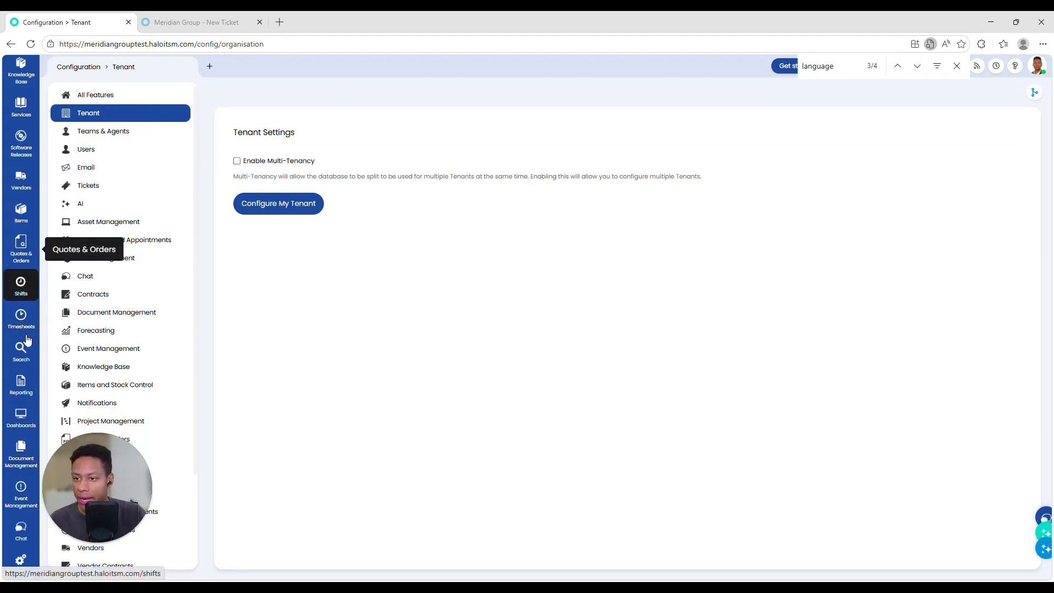
Step: Browse the full Users, Sites and Clients lists in configuration
left_click(21, 208)
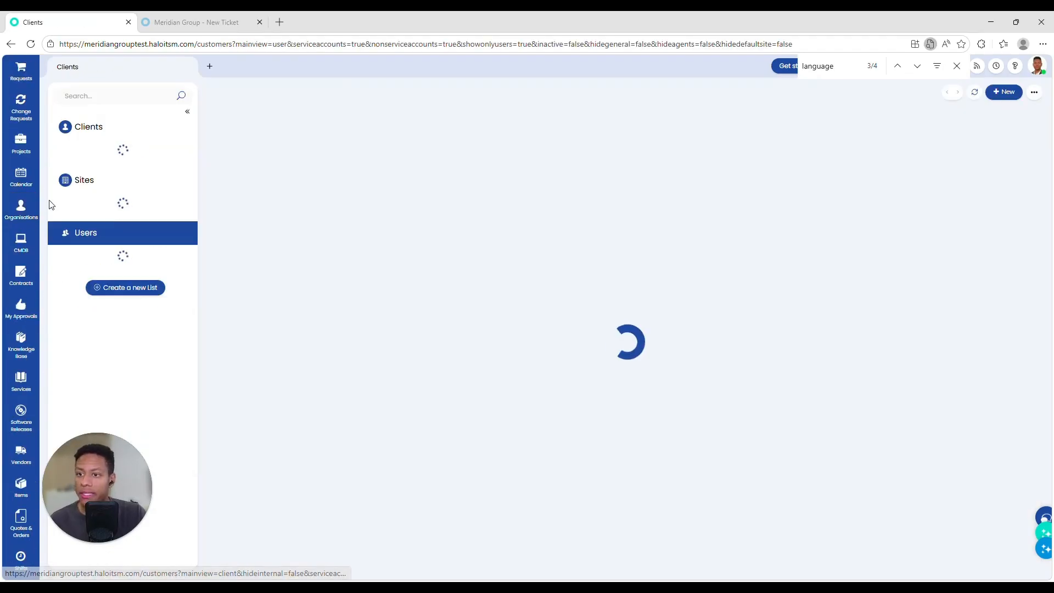
scroll(22, 384, "down", 5)
left_click(20, 559)
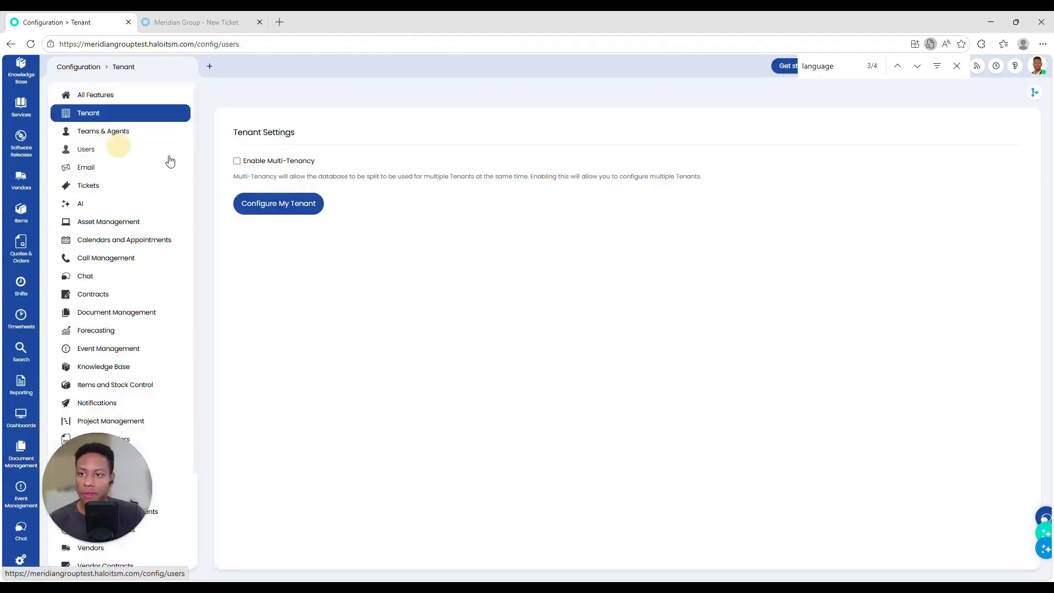
left_click(159, 149)
left_click(476, 172)
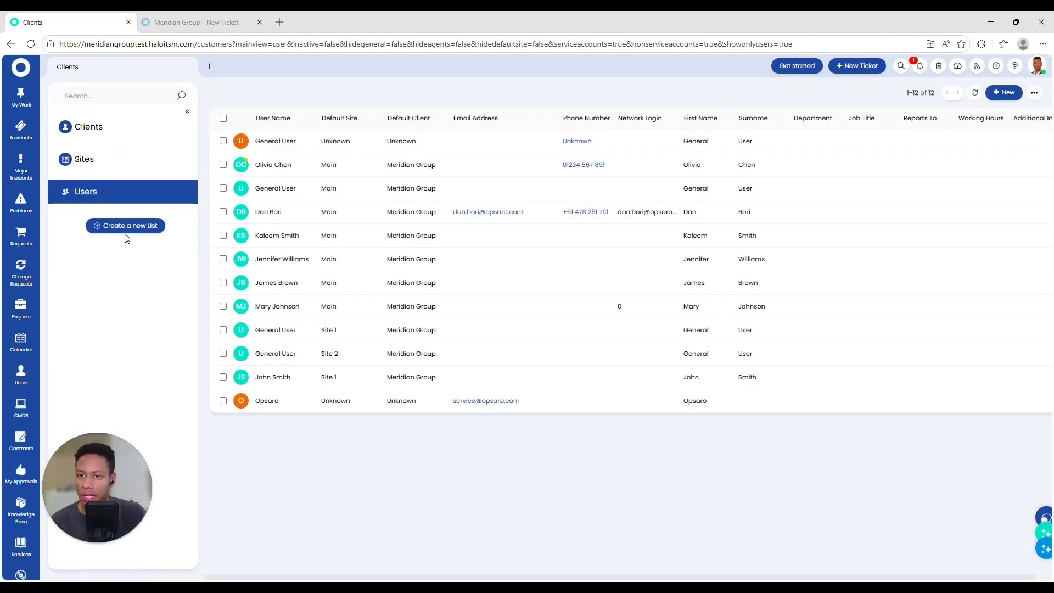
left_click(88, 191)
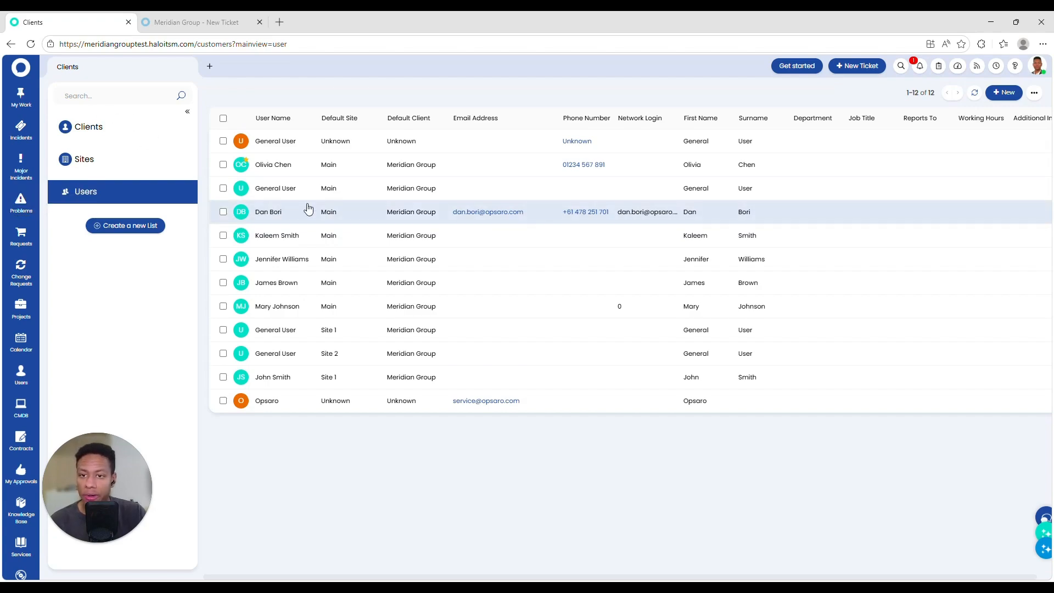
left_click(109, 164)
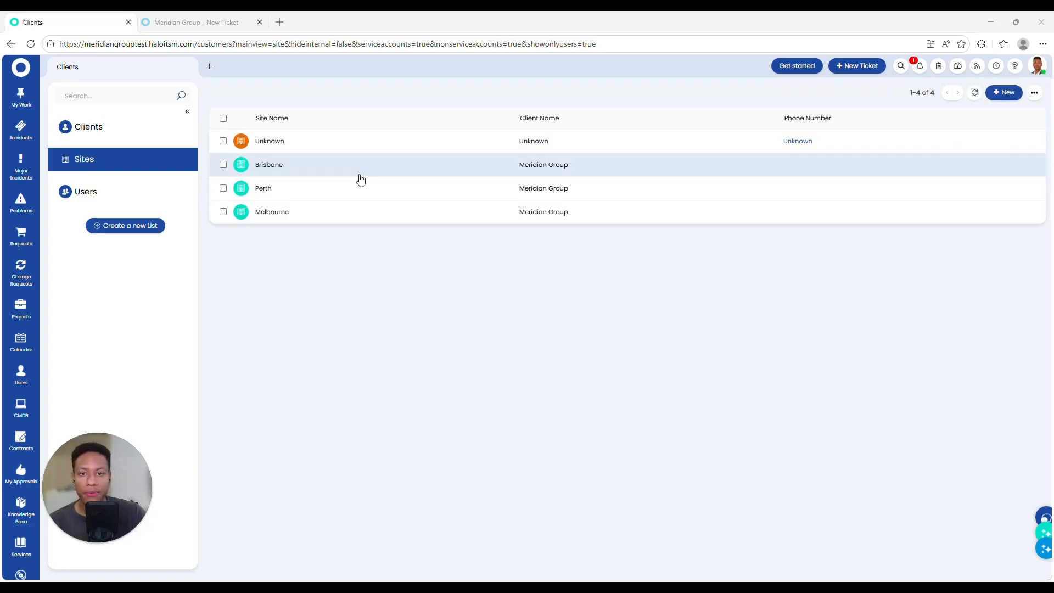
left_click(100, 133)
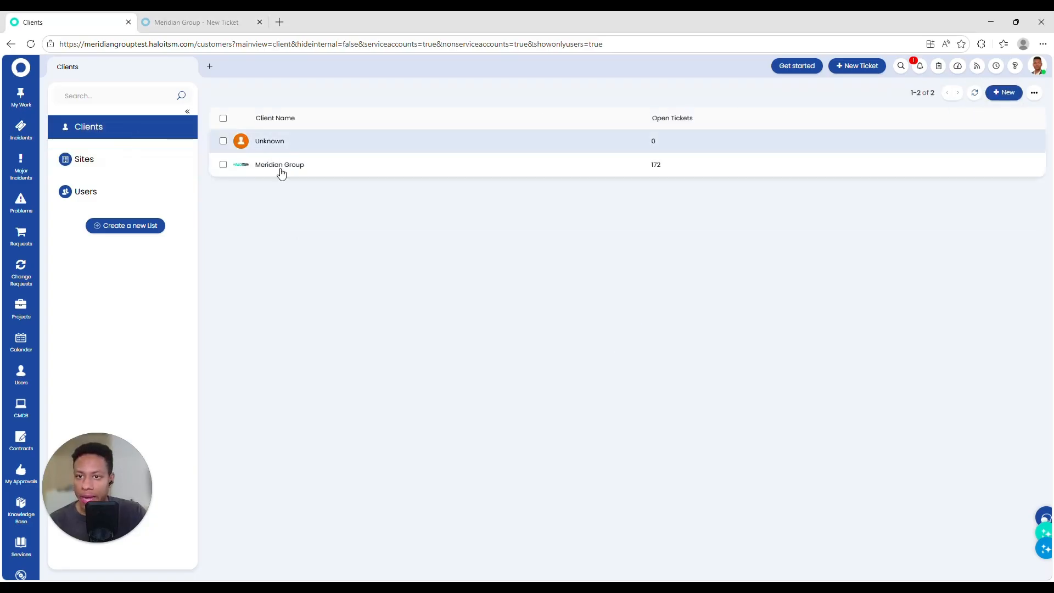
Step: Open Meridian Group's sites and review the Brisbane site's users, assets, stock bins and problems
left_click(275, 163)
left_click(87, 93)
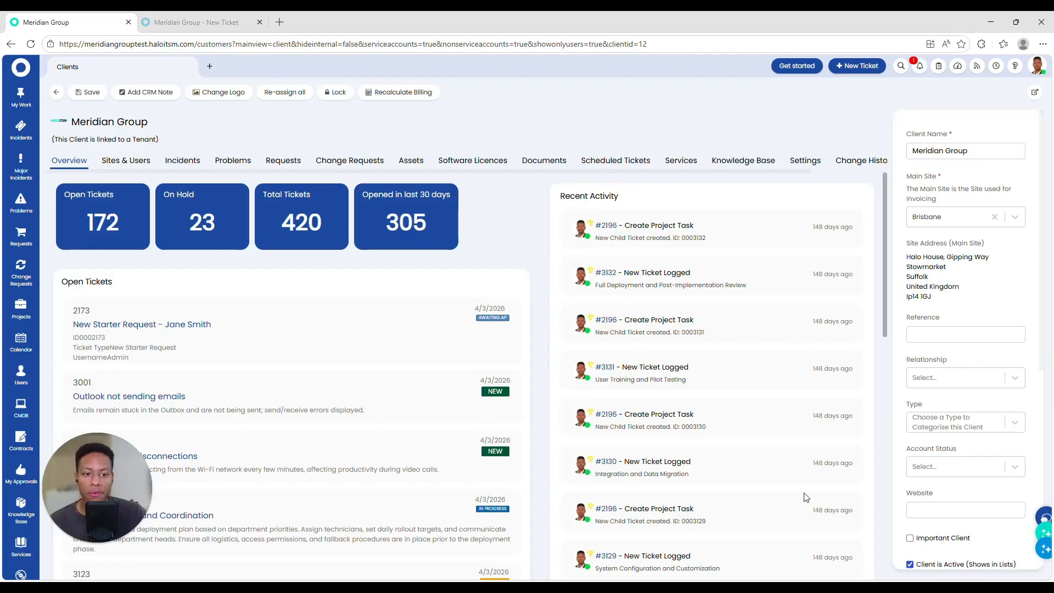
left_click(126, 160)
left_click(78, 194)
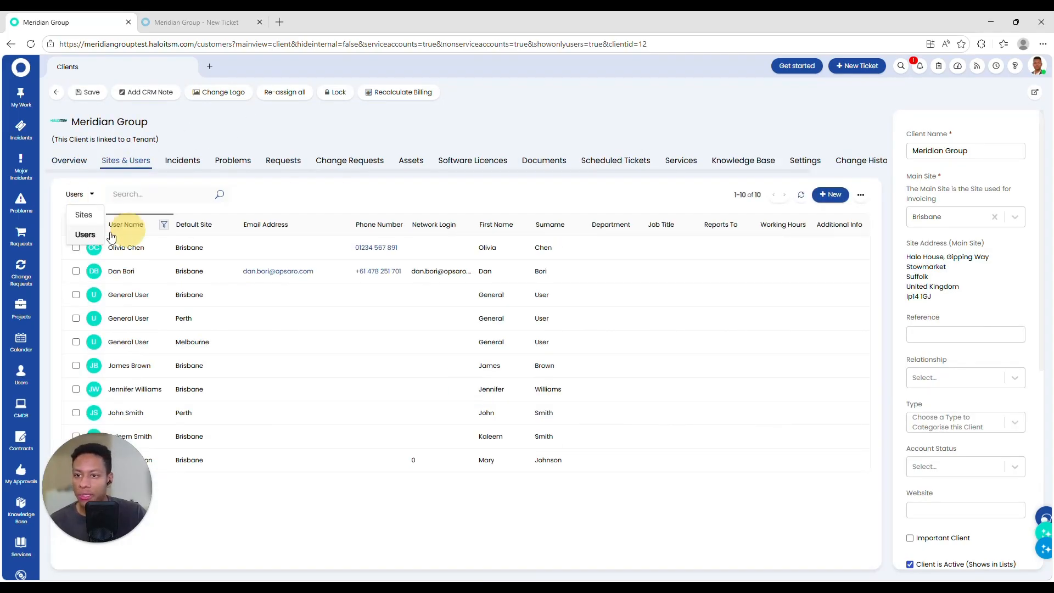
left_click(85, 216)
left_click(121, 248)
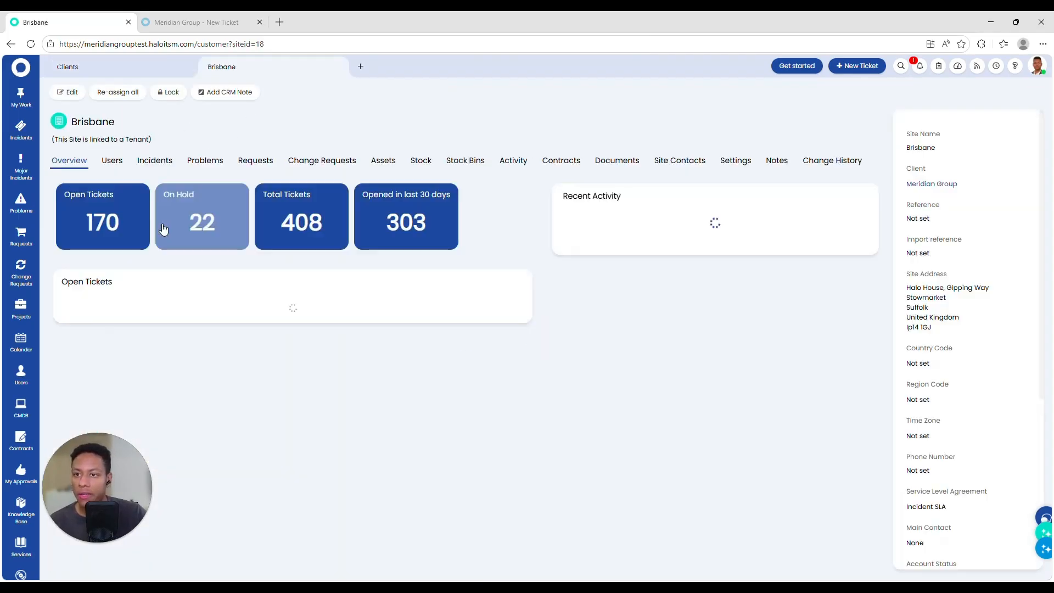
left_click(112, 160)
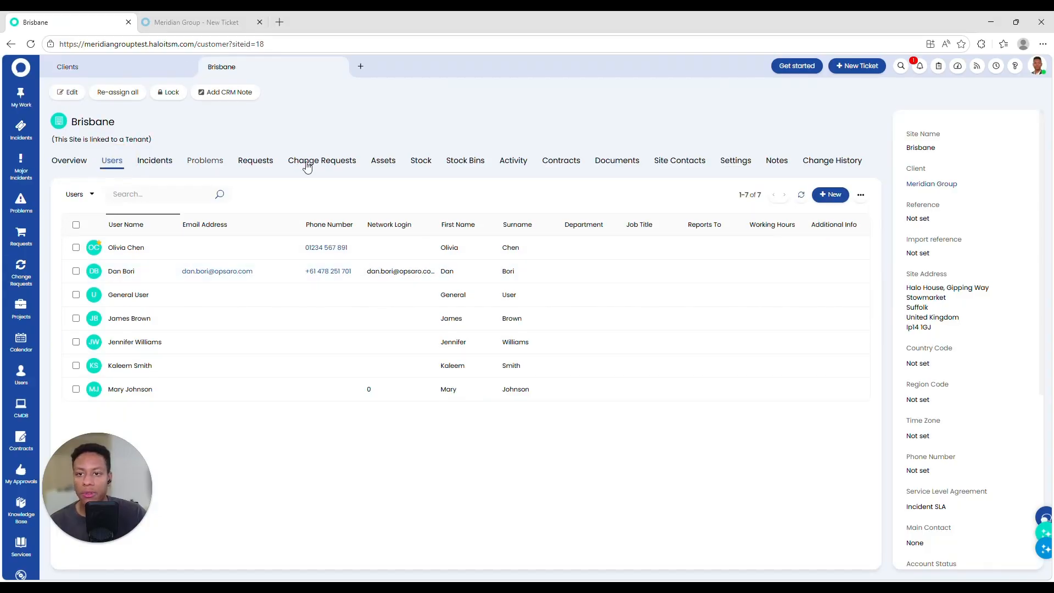
left_click(391, 159)
left_click(465, 160)
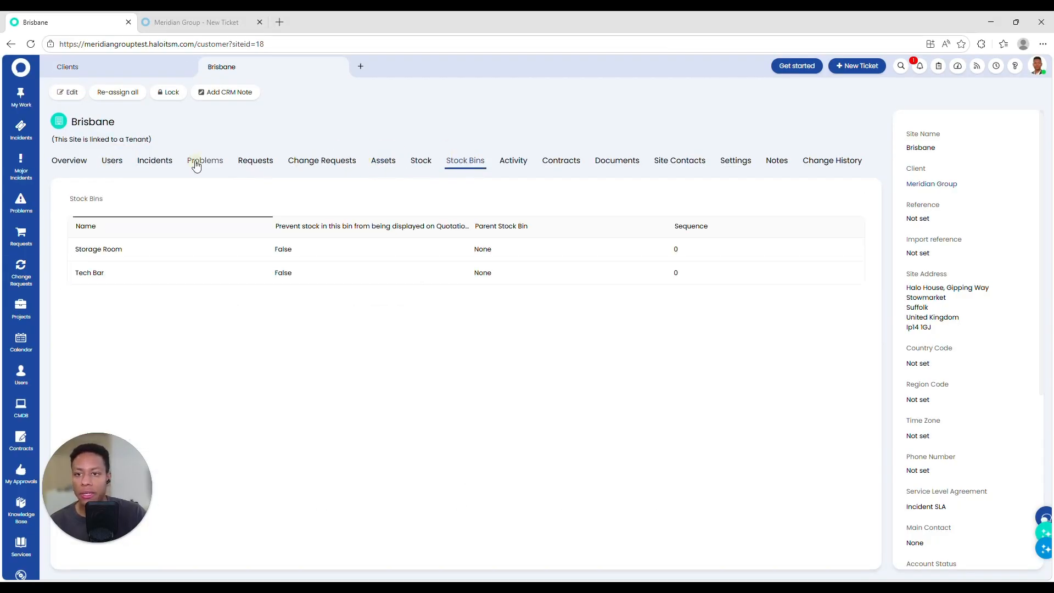
left_click(205, 160)
left_click(77, 77)
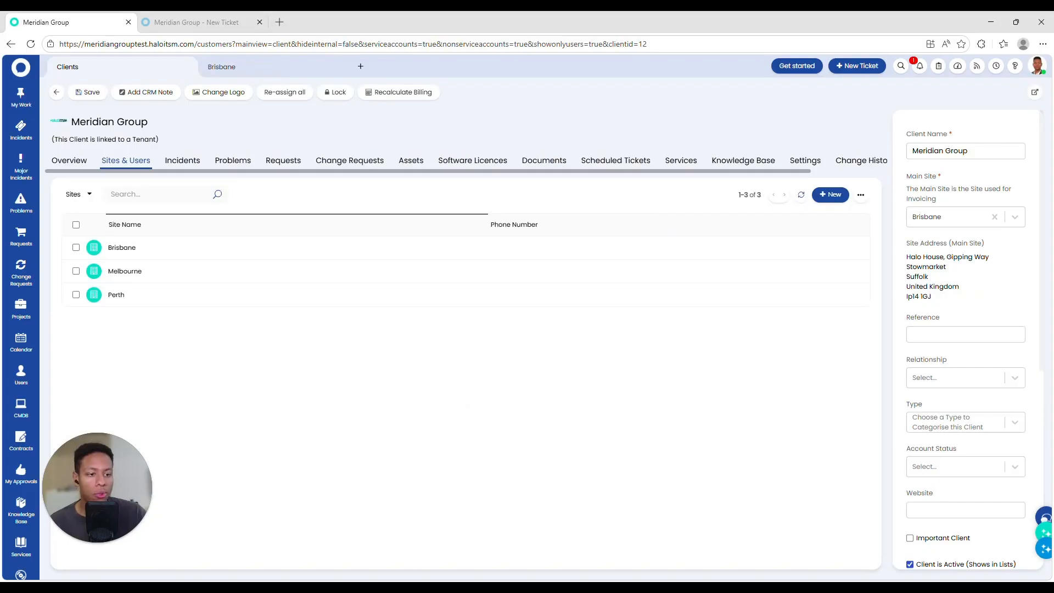
Step: Open the Knowledge Base and expand the AI Generated KB Articles category
left_click(21, 509)
left_click(124, 127)
scroll(21, 541, "down", 5)
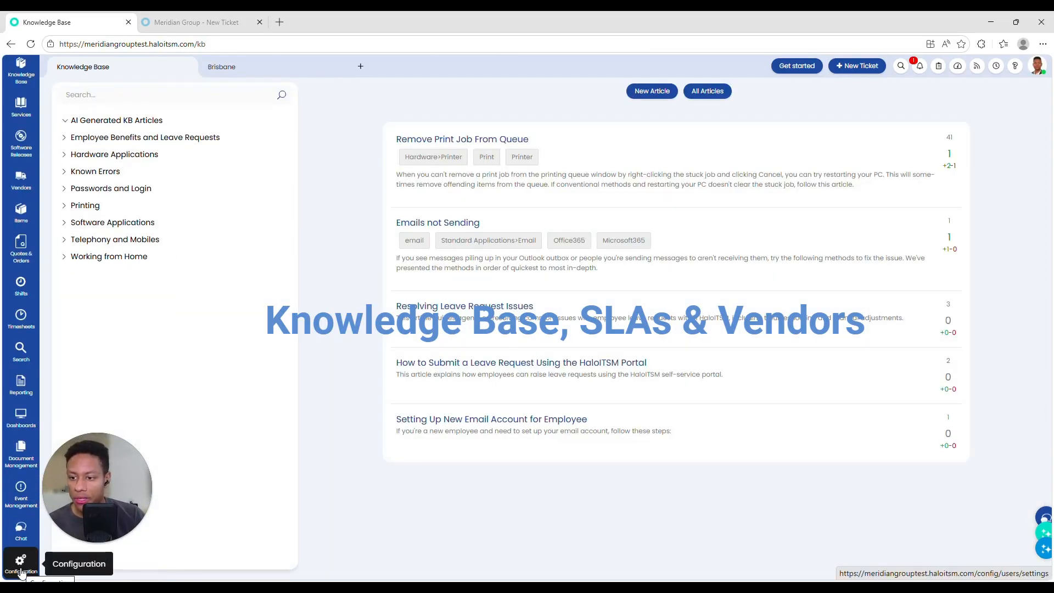
Step: Review the Passwords and Login FAQ list and its Show for all Users setting
left_click(21, 565)
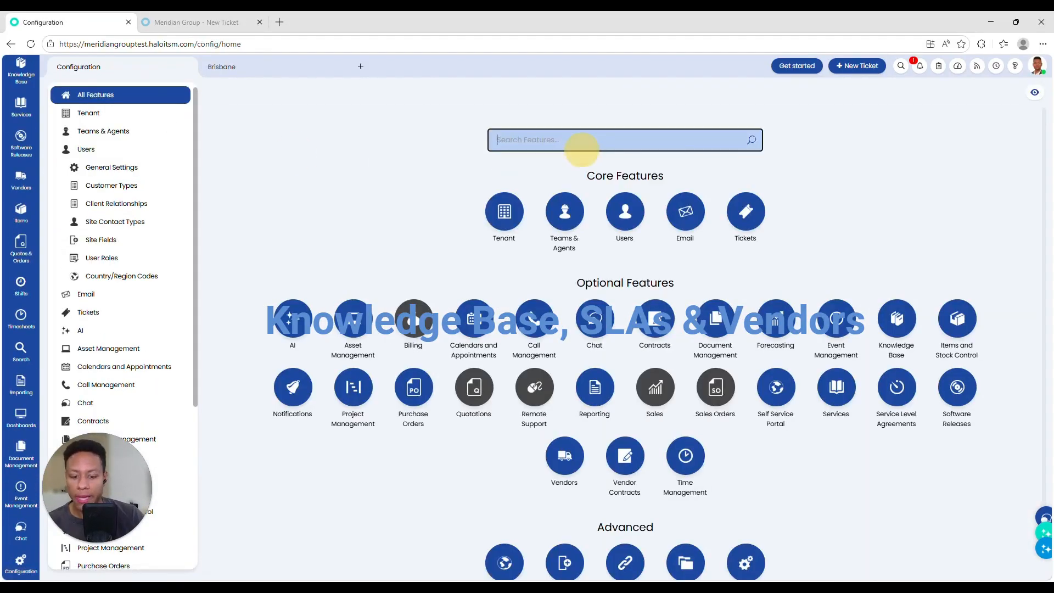
left_click(626, 212)
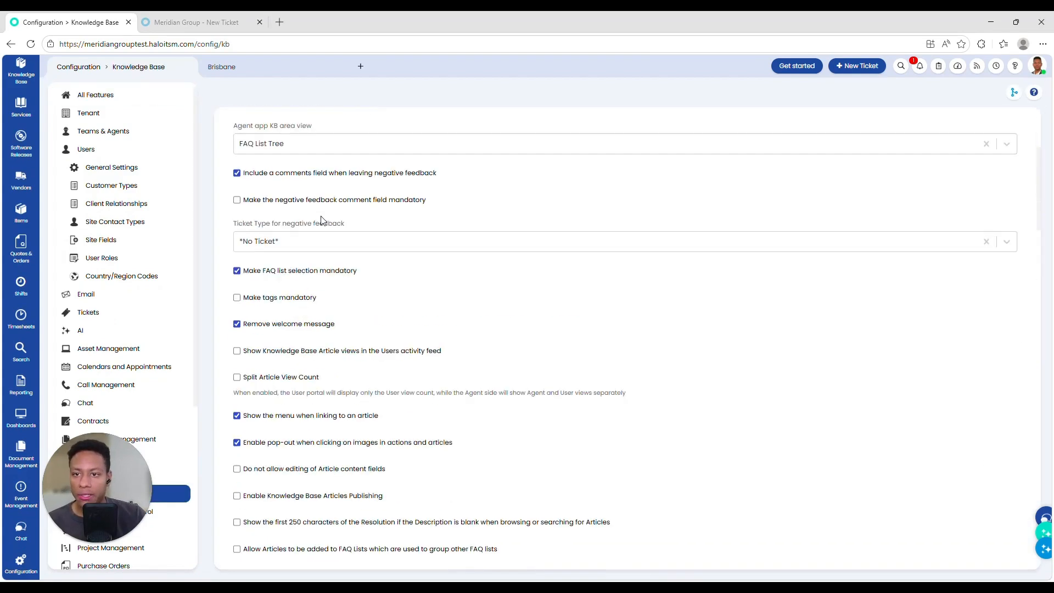
scroll(322, 220, "down", 7)
left_click(313, 325)
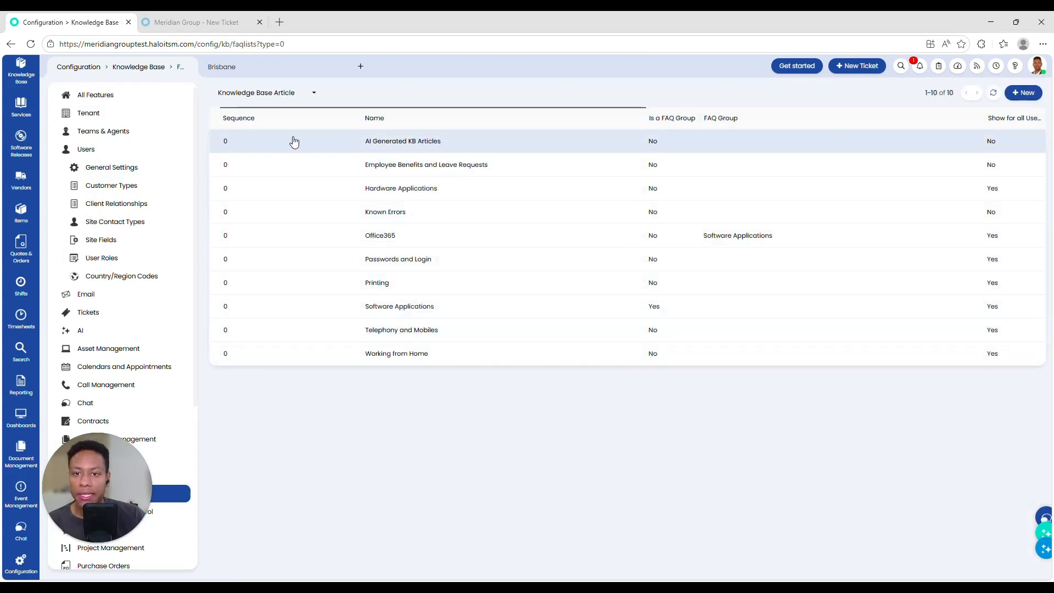
left_click(407, 258)
scroll(219, 264, "down", 5)
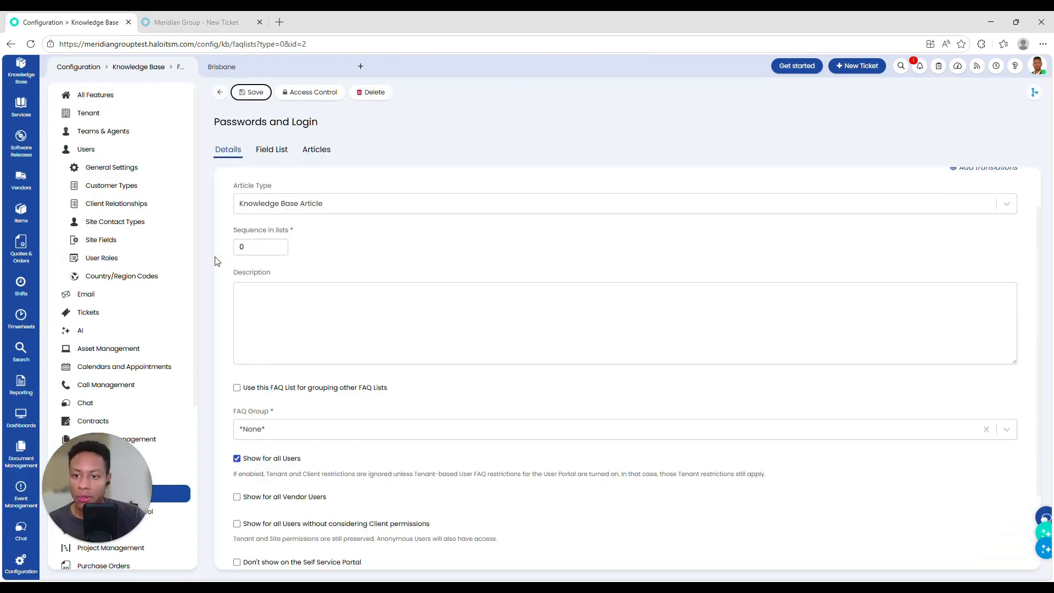
left_click_drag(228, 354, 303, 360)
scroll(329, 341, "up", 3)
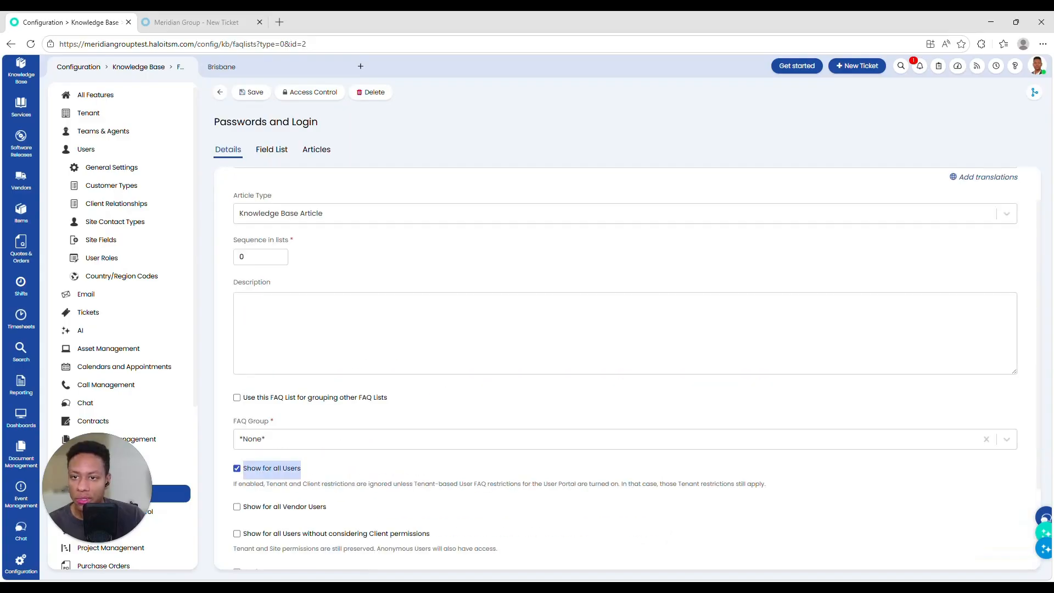
scroll(20, 396, "up", 2)
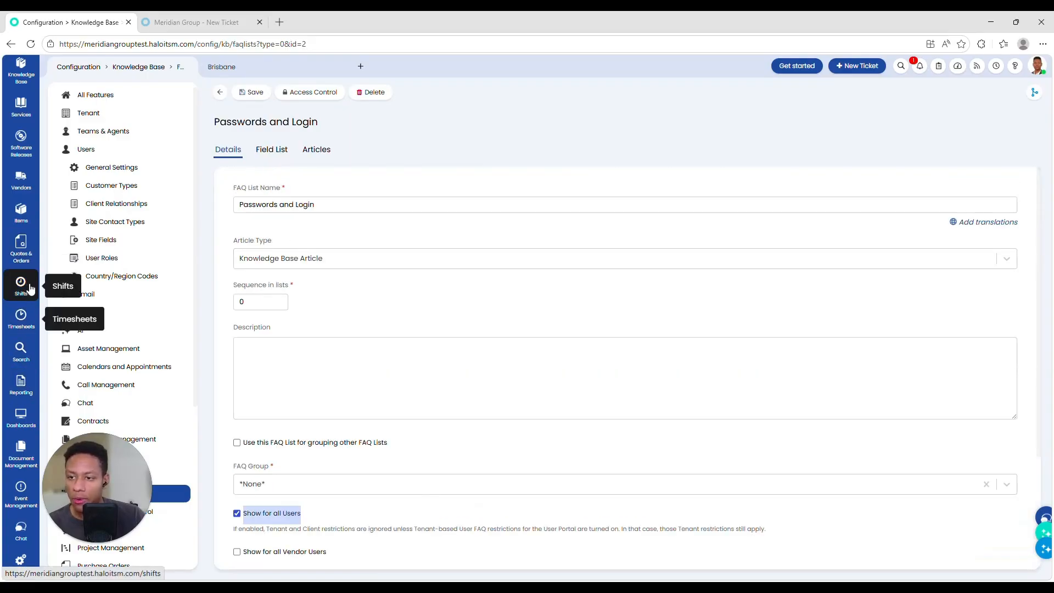
scroll(22, 235, "up", 2)
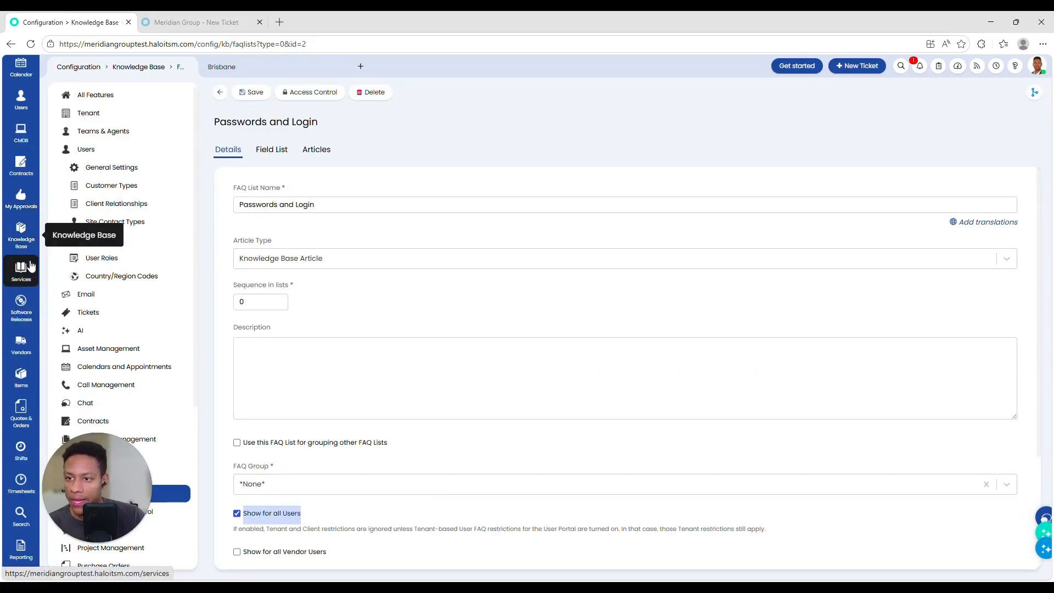
Step: Look over the knowledge base article list and a blank new-article form
left_click(22, 235)
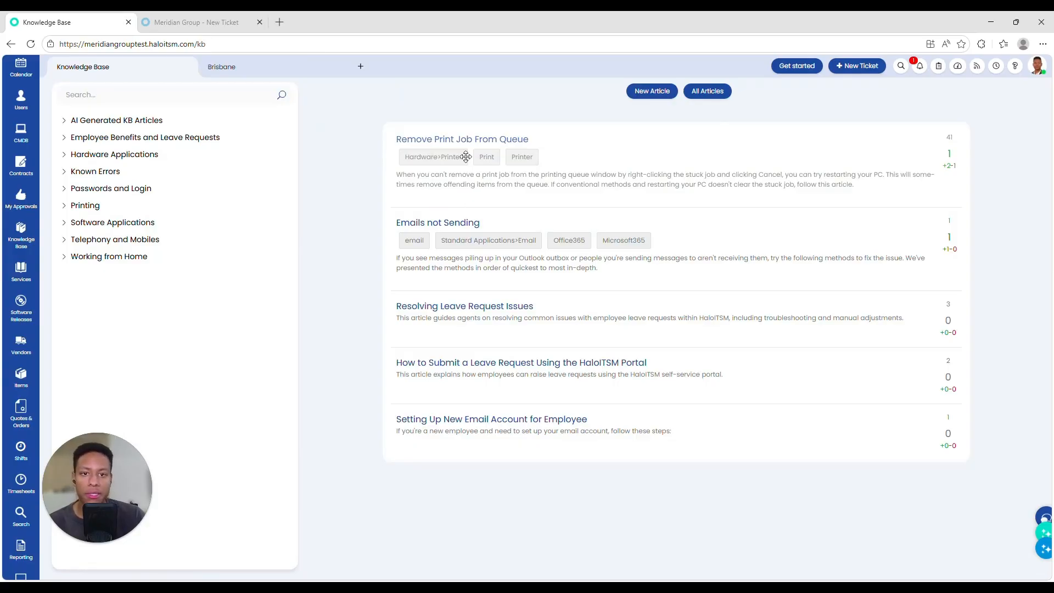
left_click(638, 95)
scroll(492, 212, "down", 5)
scroll(491, 212, "up", 3)
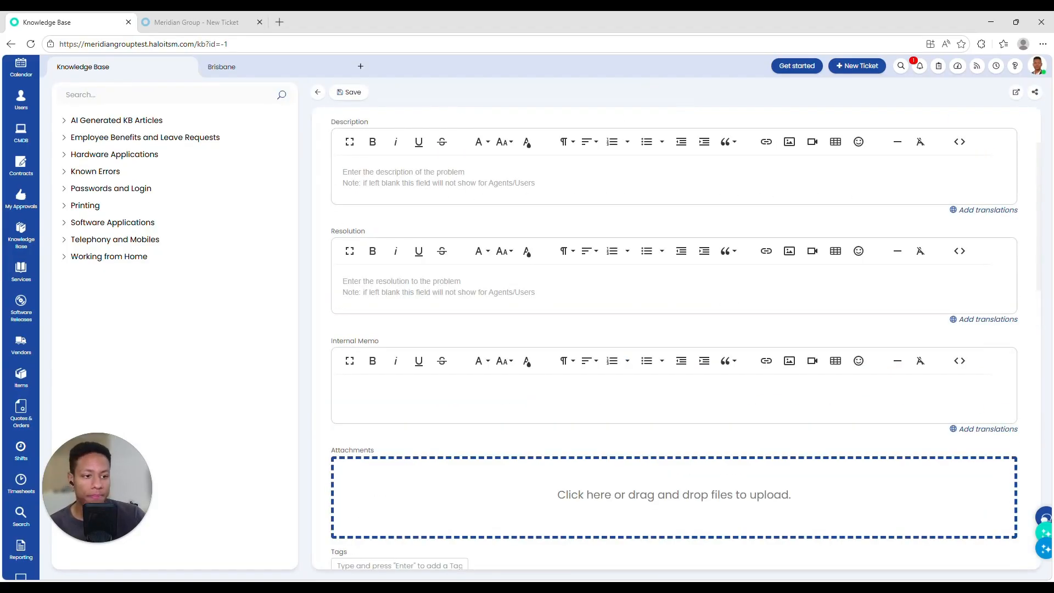
scroll(28, 413, "down", 3)
Step: Review the Incident SLA priority targets and the Service Request SLA
left_click(22, 563)
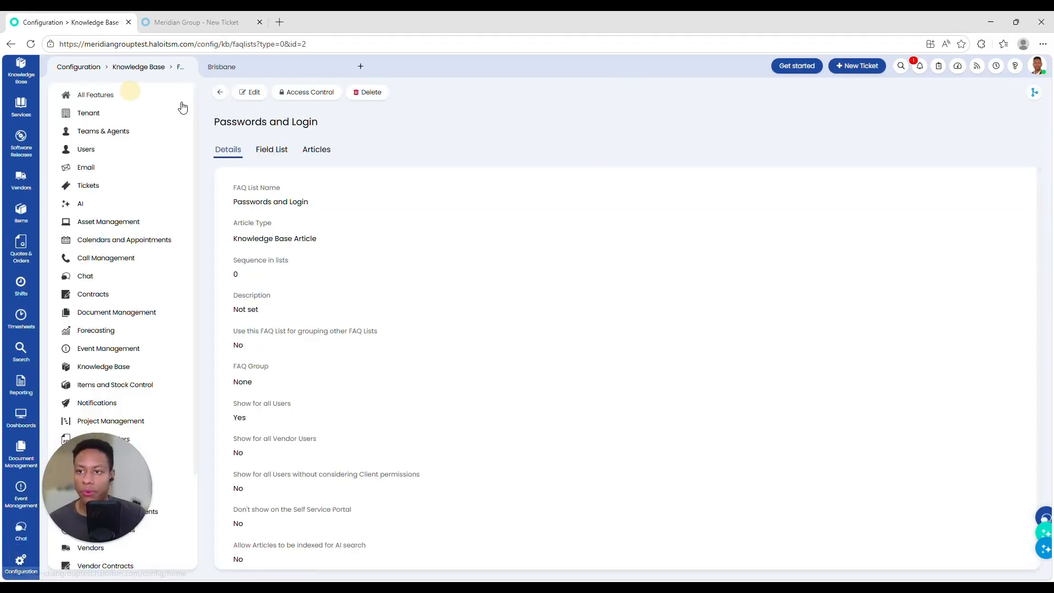
left_click(181, 104)
left_click(746, 214)
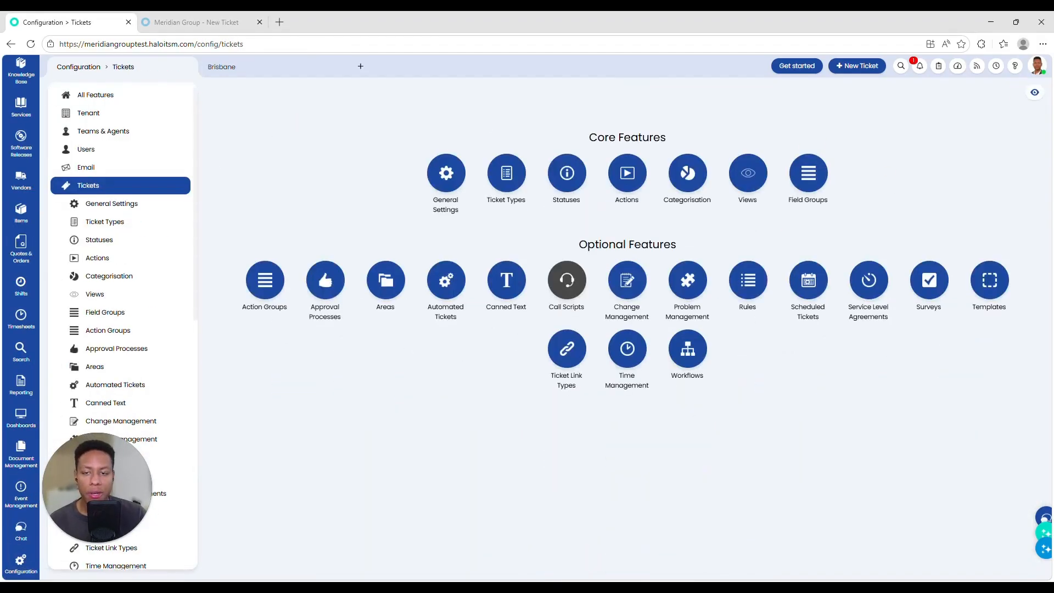
left_click(868, 280)
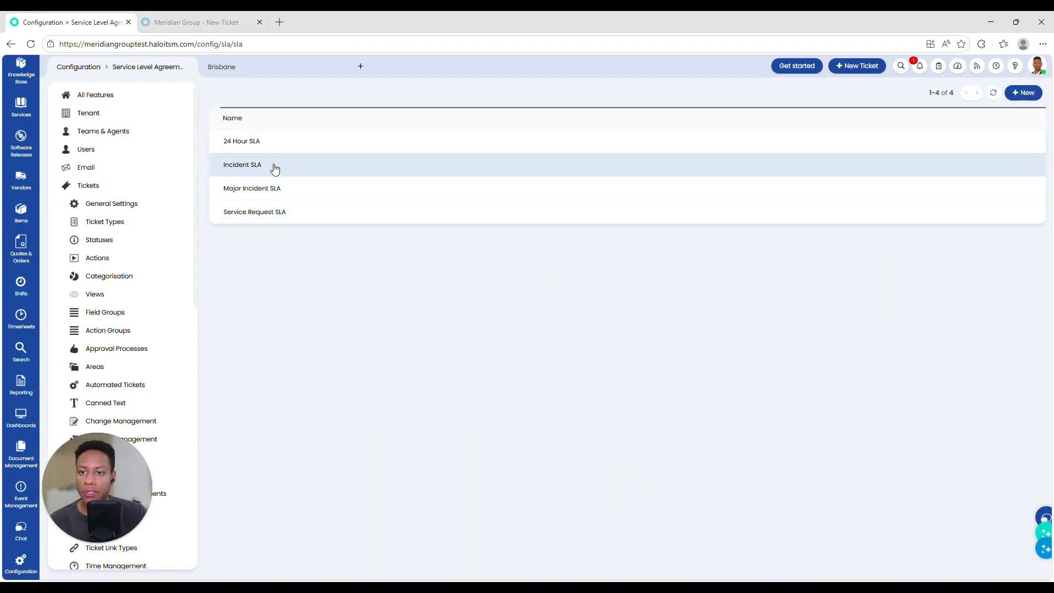
left_click(273, 167)
left_click(284, 146)
left_click(220, 92)
left_click(298, 212)
left_click(219, 93)
Step: Check the Incident and Laptop Booking ticket-type defaults, then open the Vendors list
left_click(105, 221)
left_click(323, 146)
left_click(273, 144)
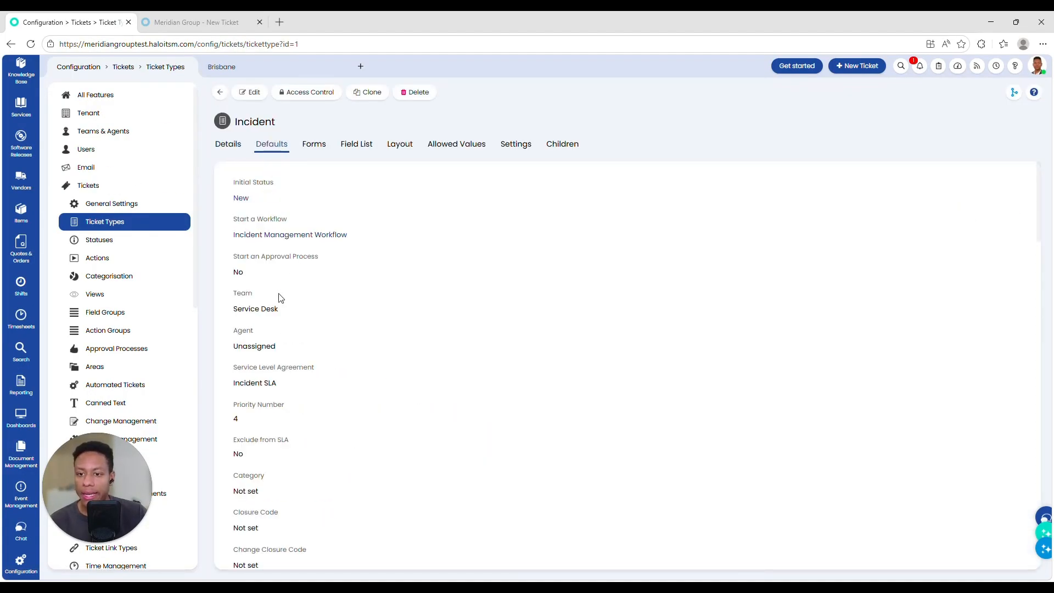
left_click(219, 92)
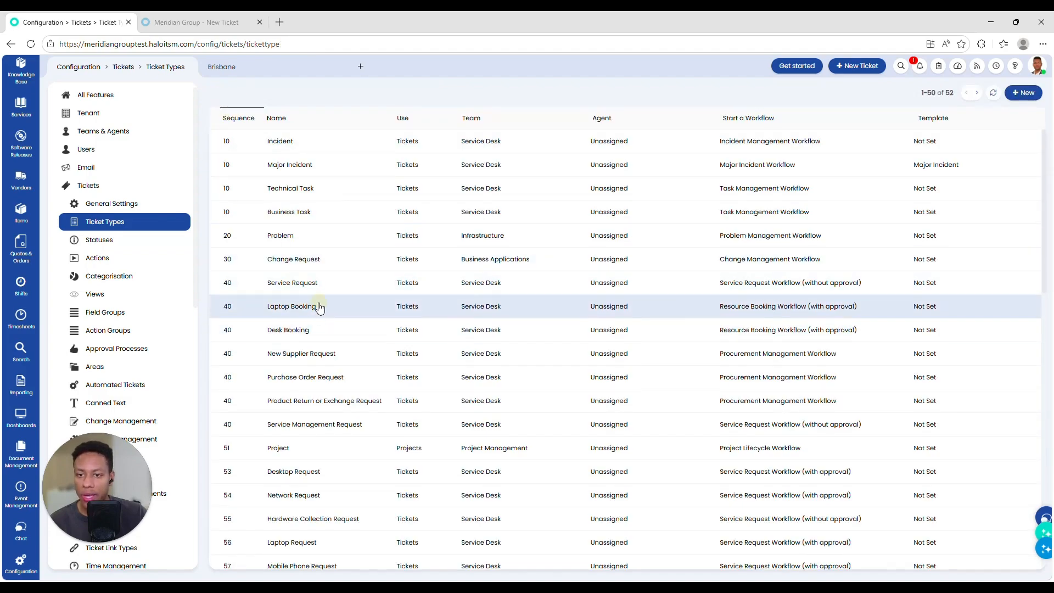
left_click(318, 304)
left_click_drag(229, 328, 362, 306)
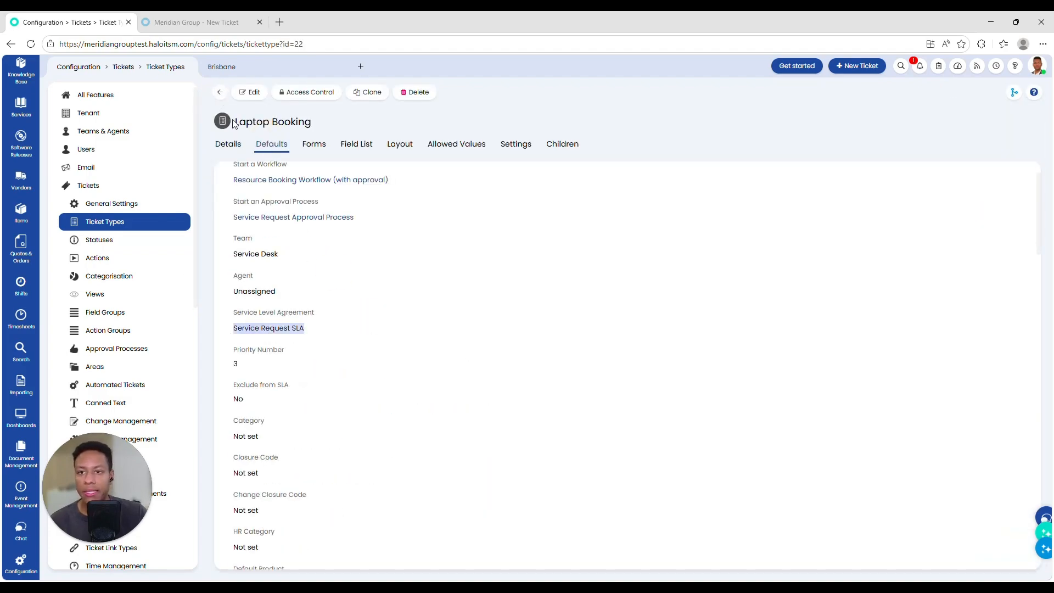
left_click(220, 92)
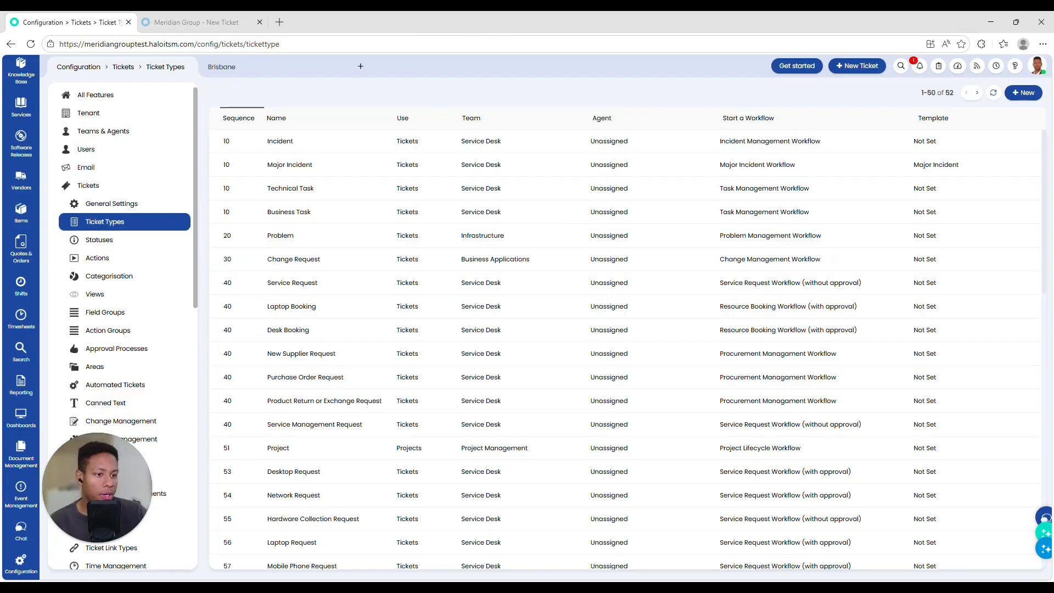
left_click(21, 182)
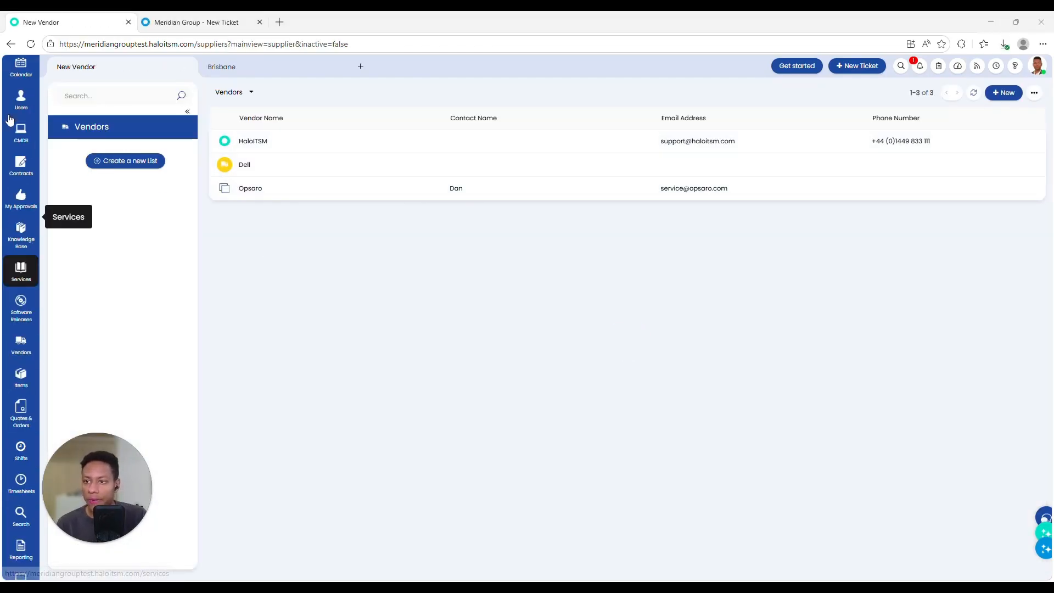
Step: Open incident IN-0003133 and start logging it to supplier Opsaro
left_click(21, 130)
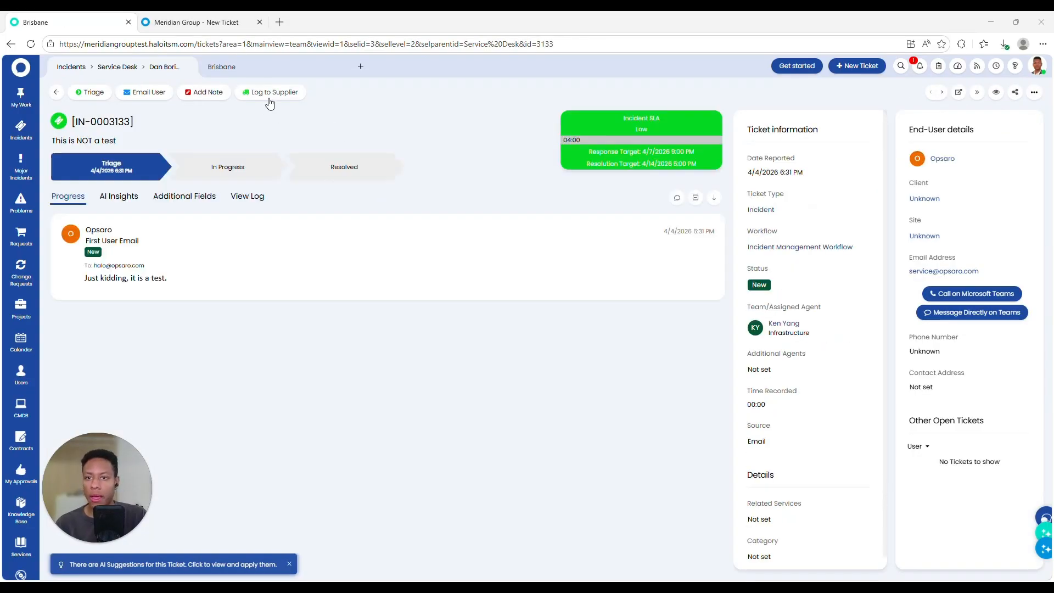
left_click(266, 93)
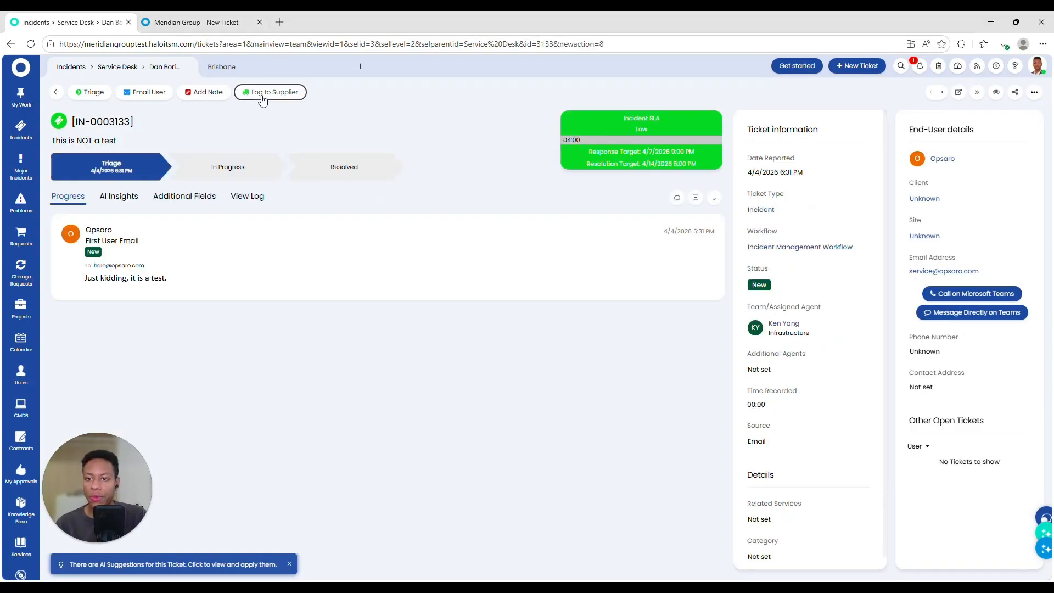
left_click(268, 409)
left_click(308, 486)
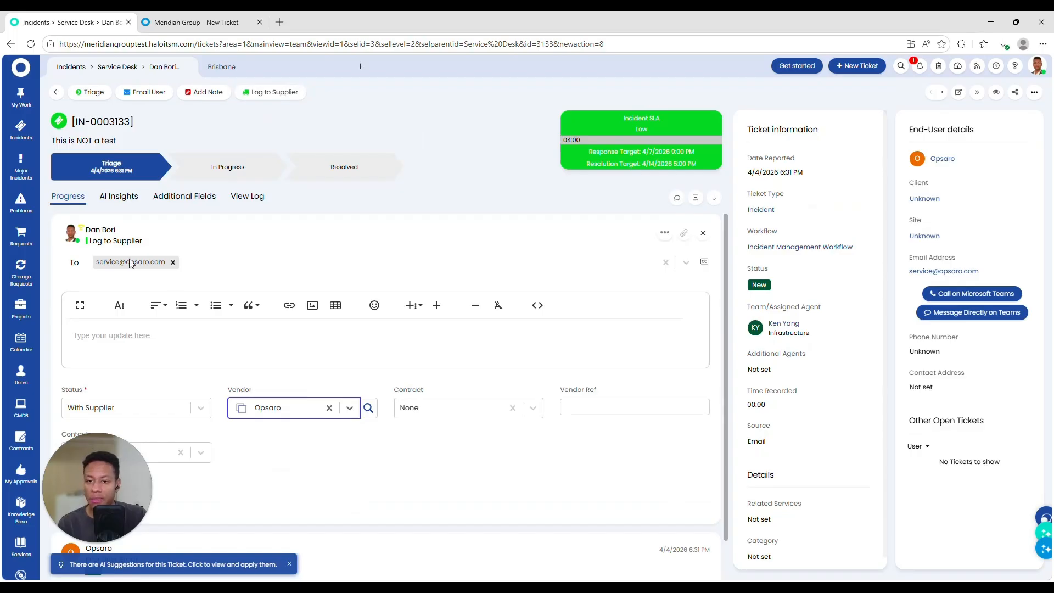
scroll(132, 263, "down", 1)
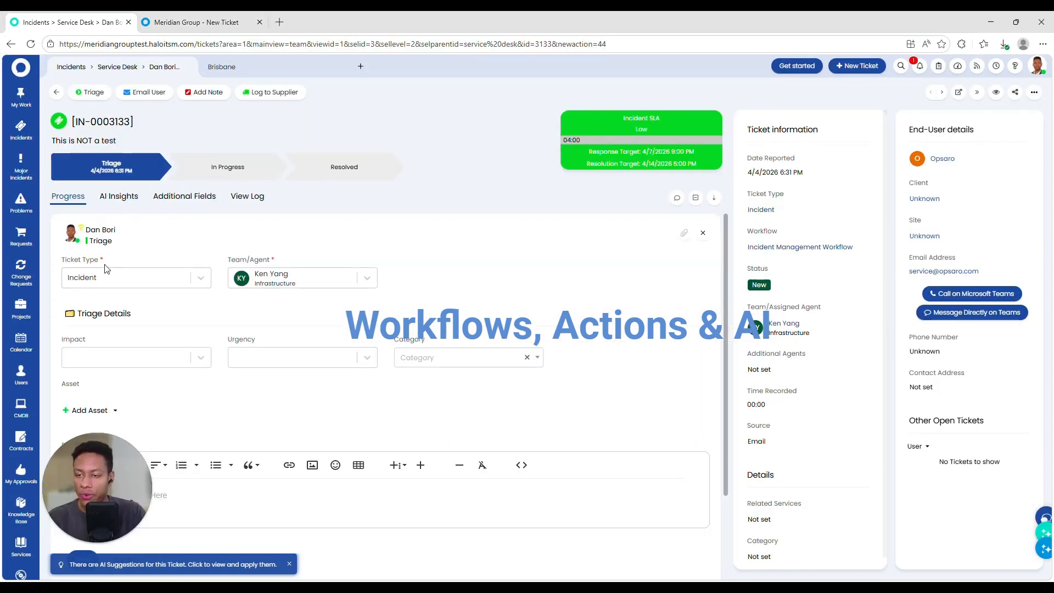
Step: Assign IN-0003133 to an Infrastructure agent with Company Wide impact, High urgency and Hardware>Laptop>Physical Damage category
left_click(264, 284)
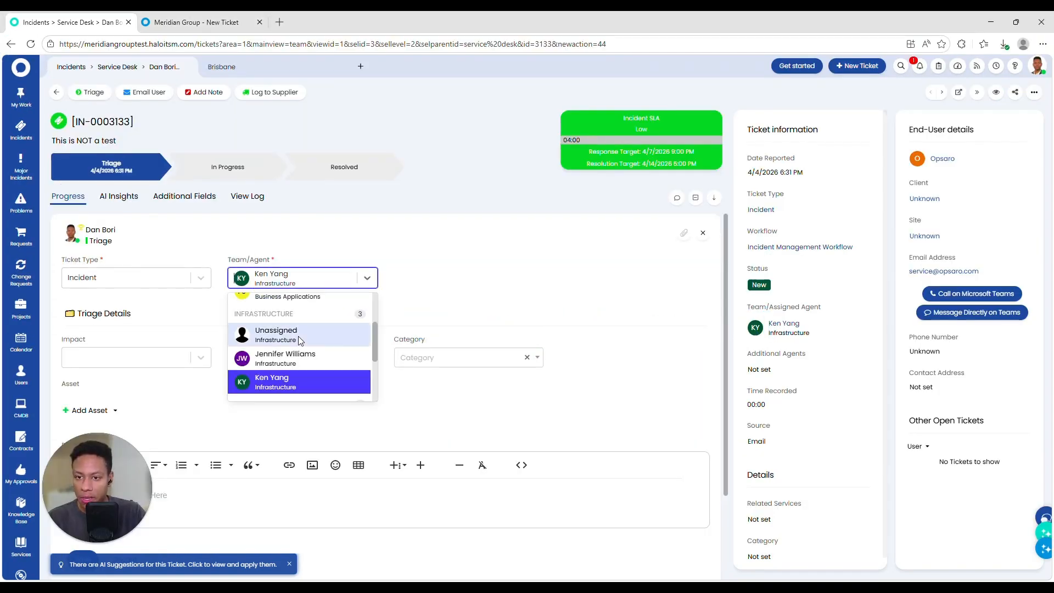
left_click(302, 351)
left_click(157, 364)
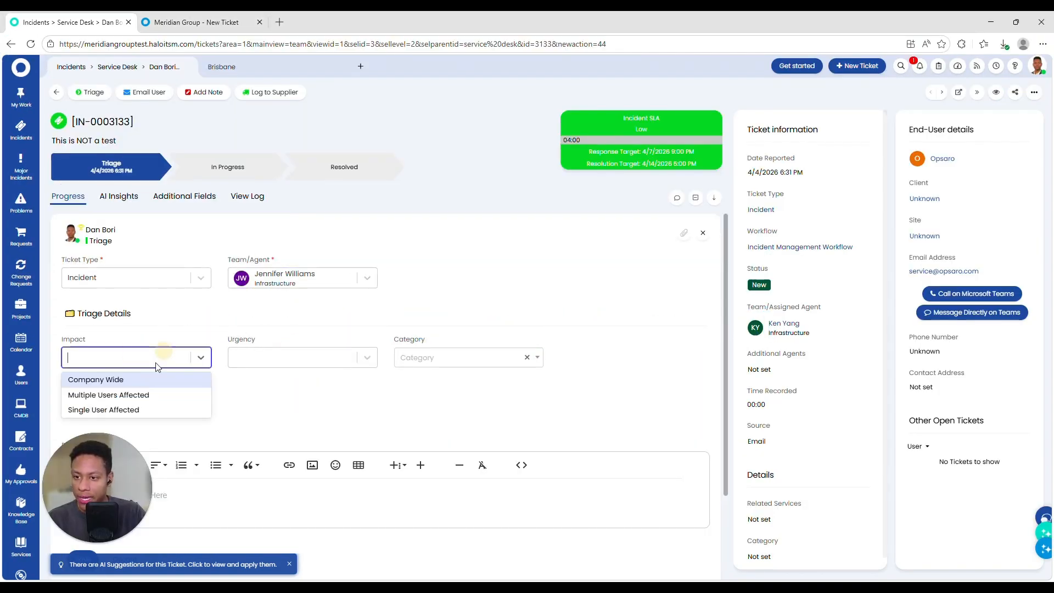
left_click(131, 380)
left_click(263, 356)
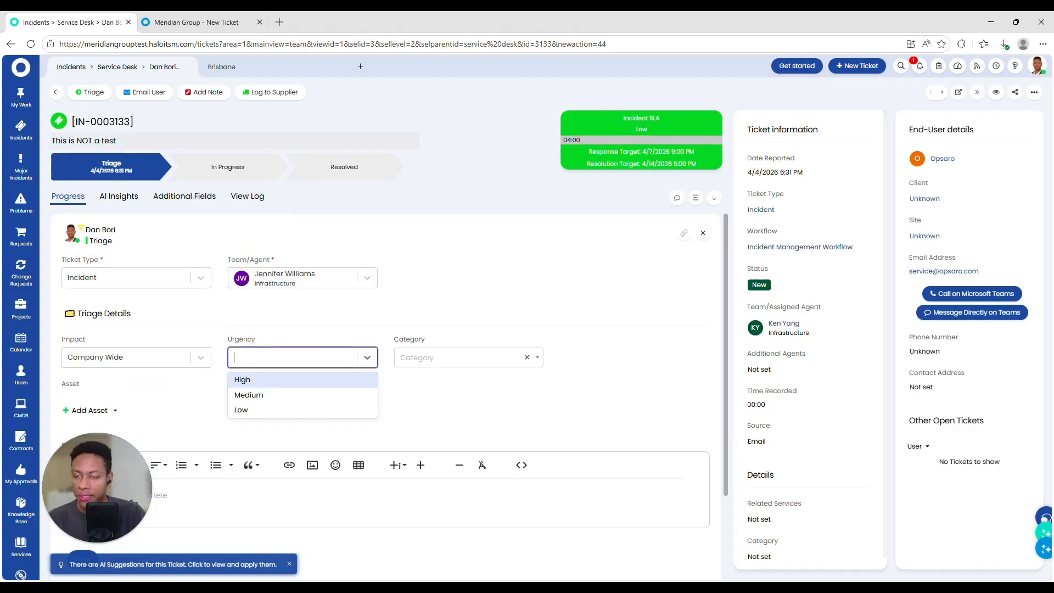
left_click(242, 380)
left_click(429, 358)
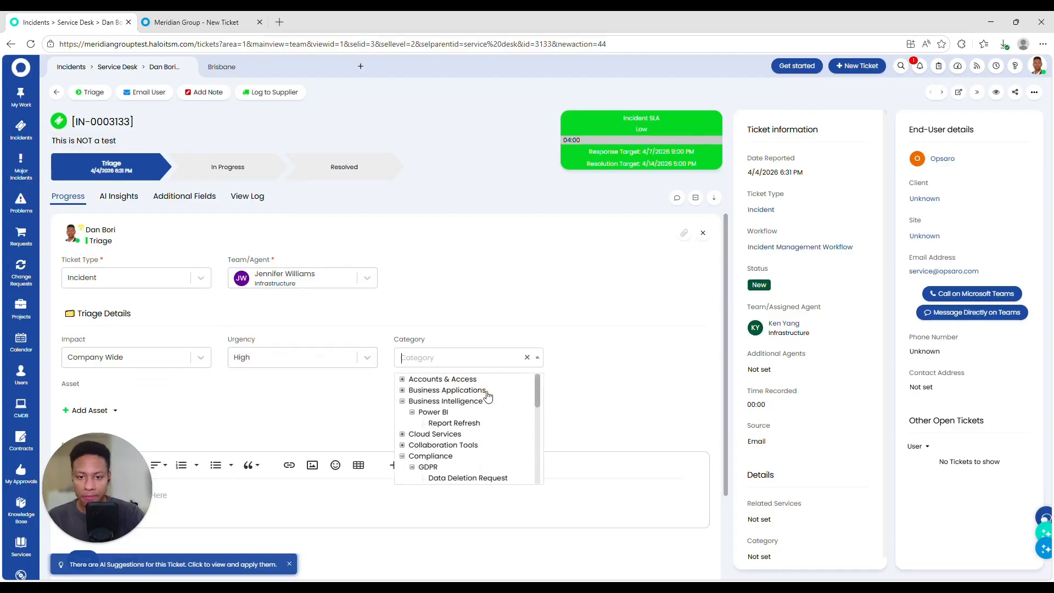
scroll(276, 367, "down", 2)
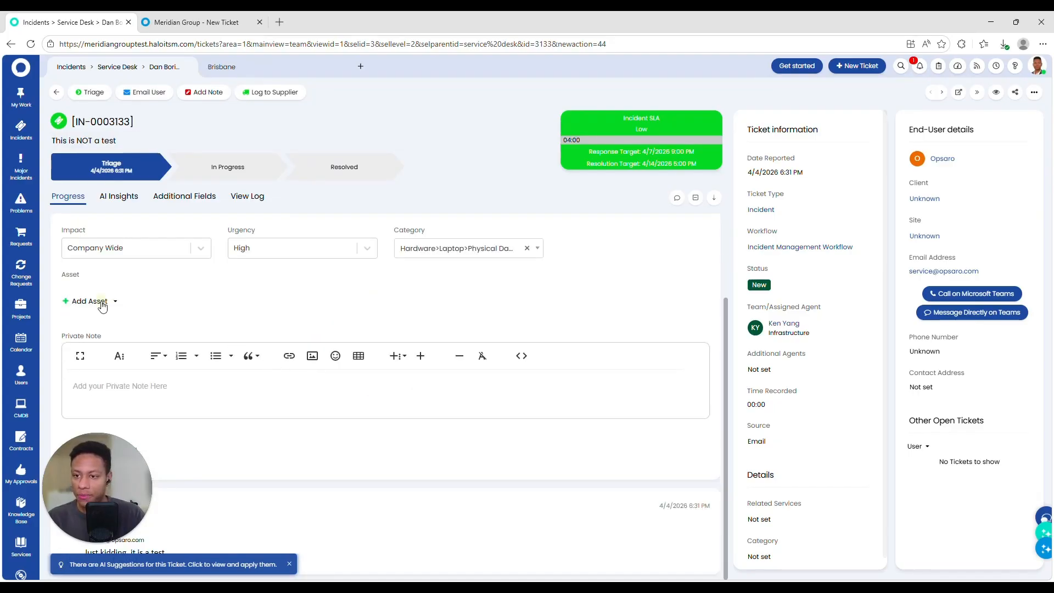
Step: Add laptop asset DESKTOP-9M3IQ4U and write an 'URGENT!' private note mentioning a colleague
left_click(102, 306)
left_click(160, 378)
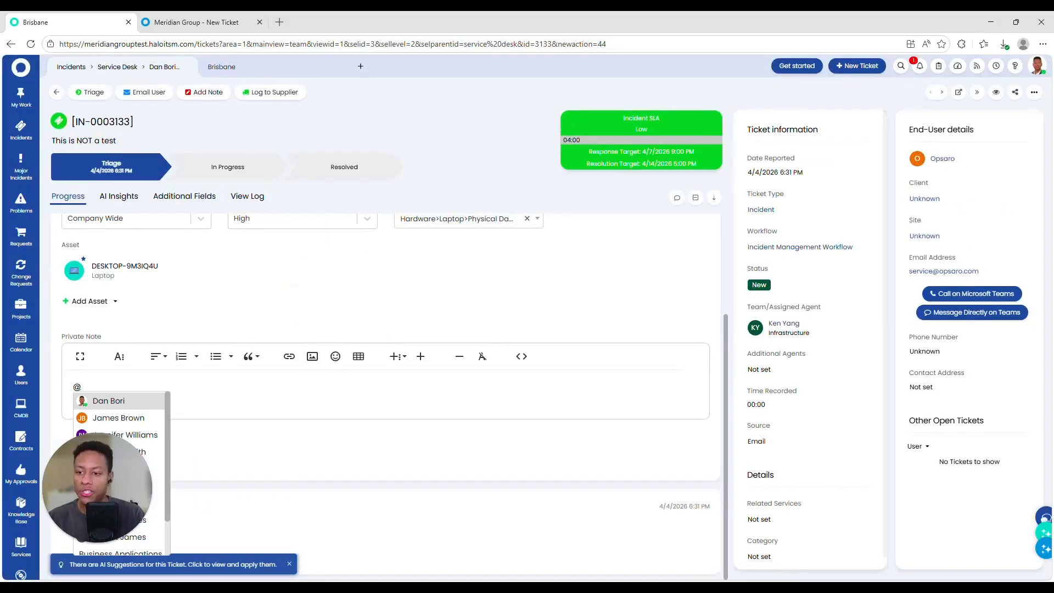
key("Down")
key("Return")
type("R")
key("BackSpace")
type("URGENT!")
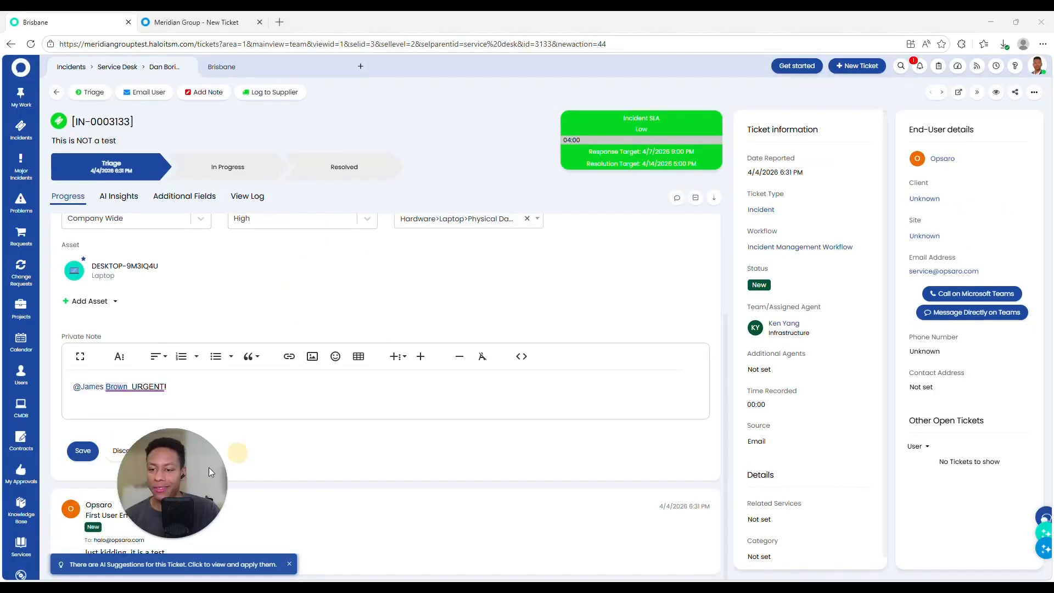
left_click_drag(208, 468, 250, 462)
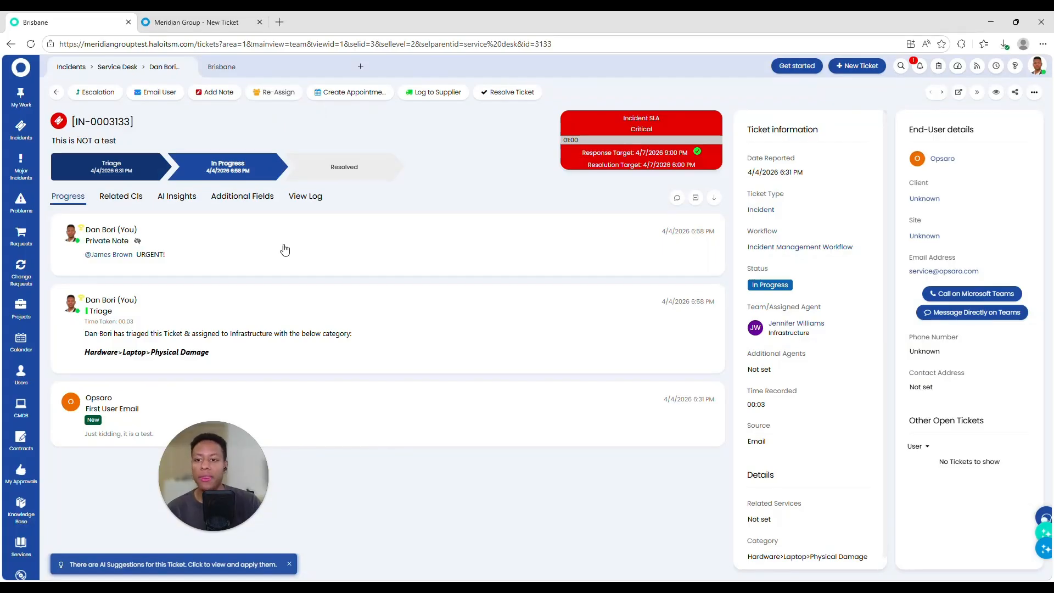
Step: Resolve IN-0003133 with the note 'Done!' and closure code Not Solved
left_click_drag(238, 447, 294, 459)
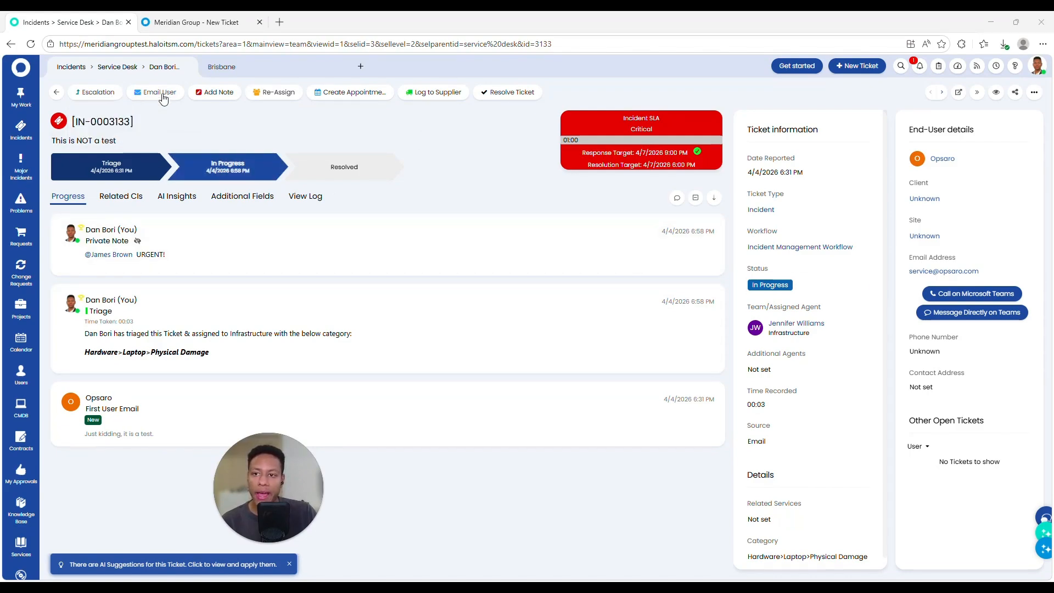
left_click(99, 92)
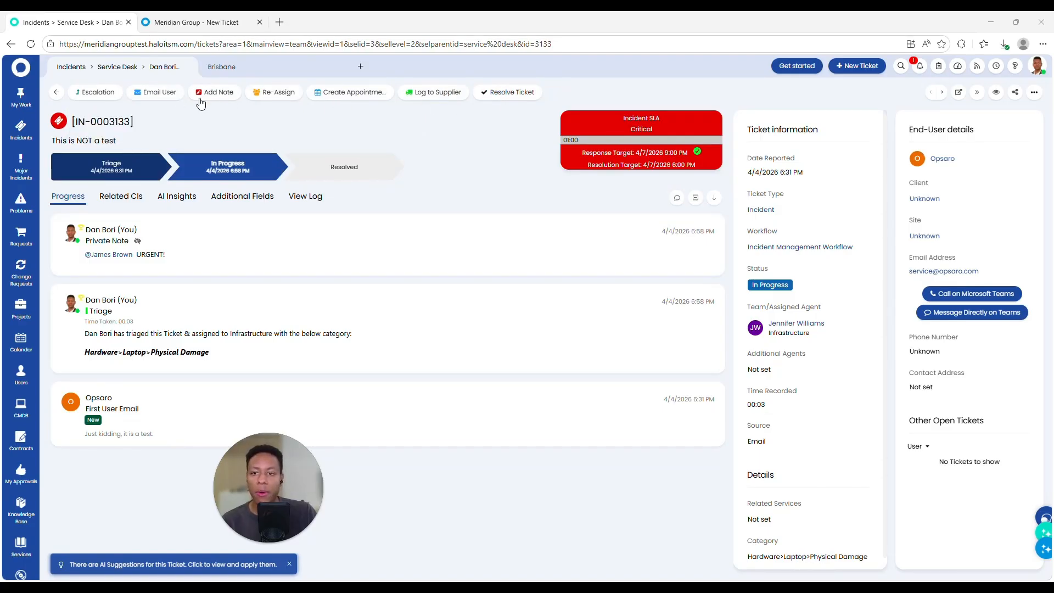
left_click(510, 93)
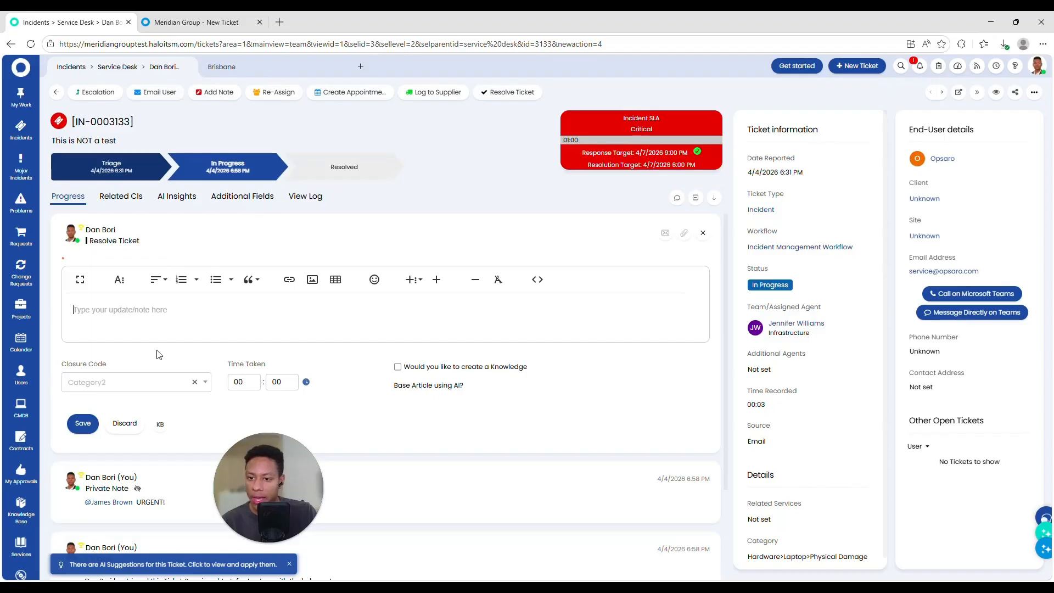
left_click(145, 332)
type("D")
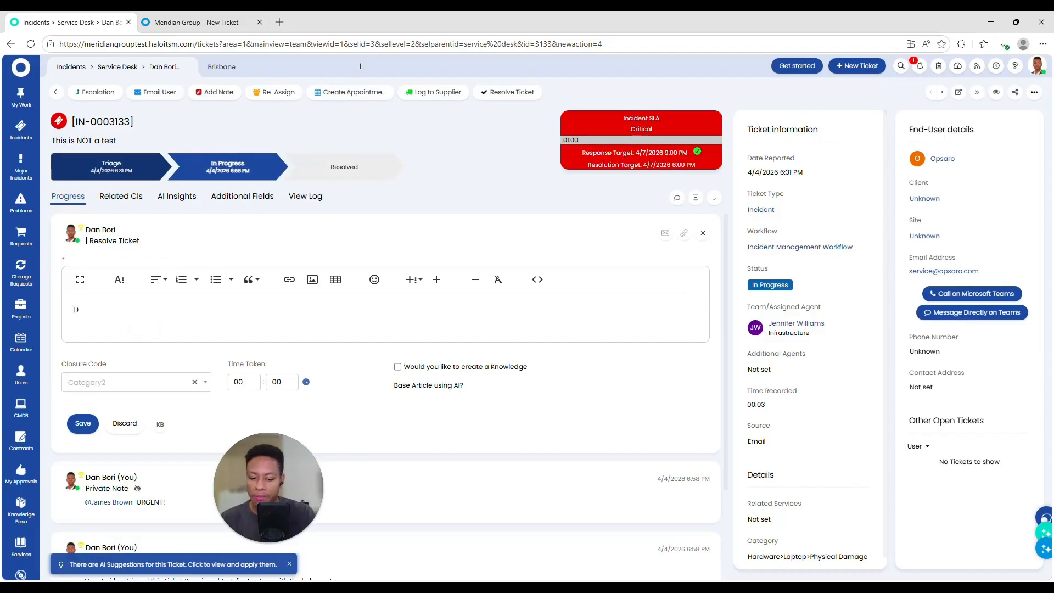
type("Oone!")
left_click(182, 382)
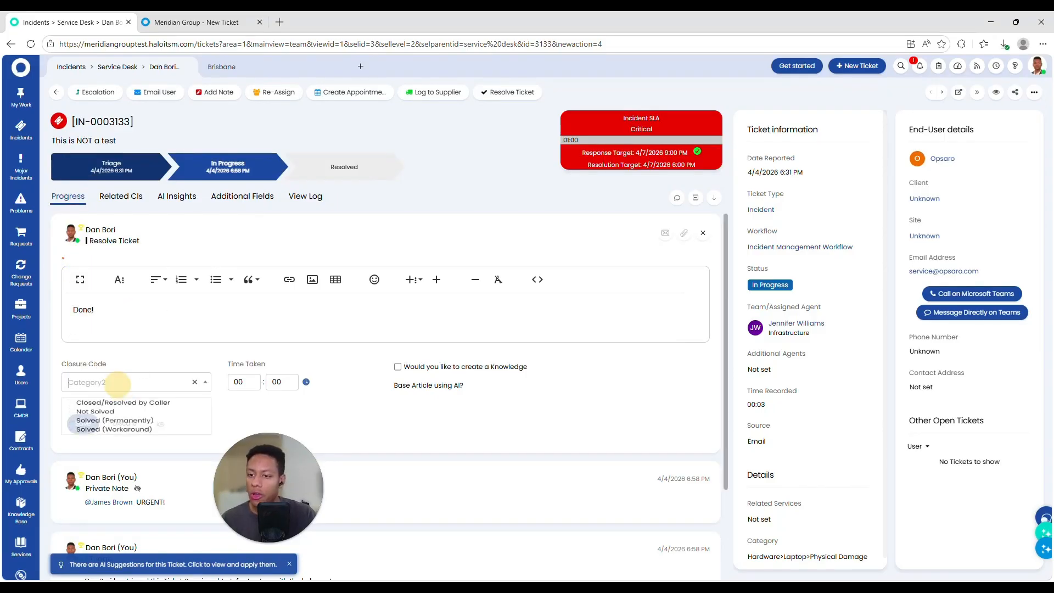
left_click(96, 414)
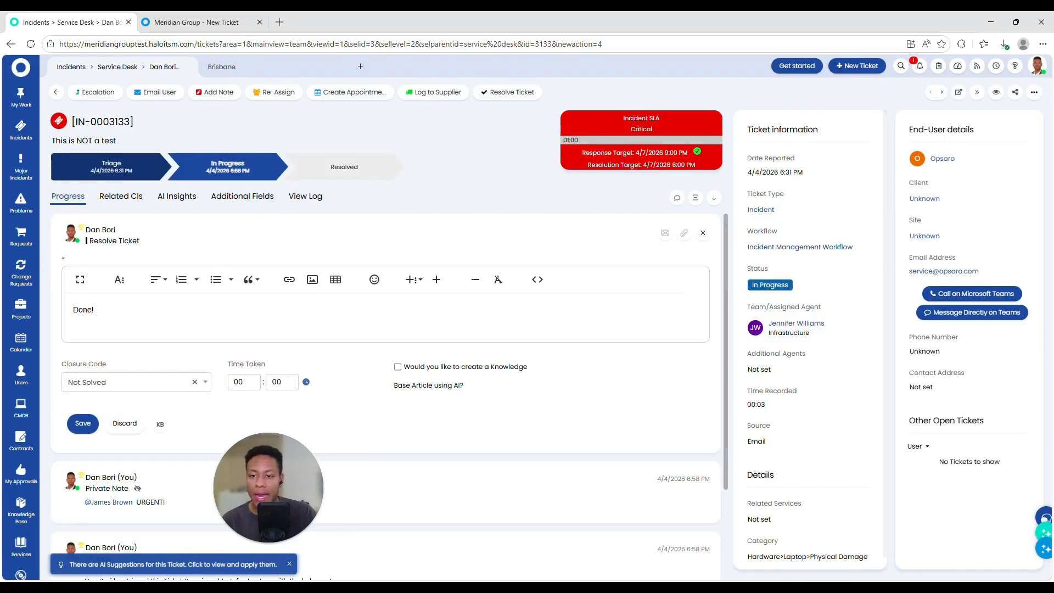
left_click_drag(225, 366, 266, 364)
scroll(420, 338, "down", 2)
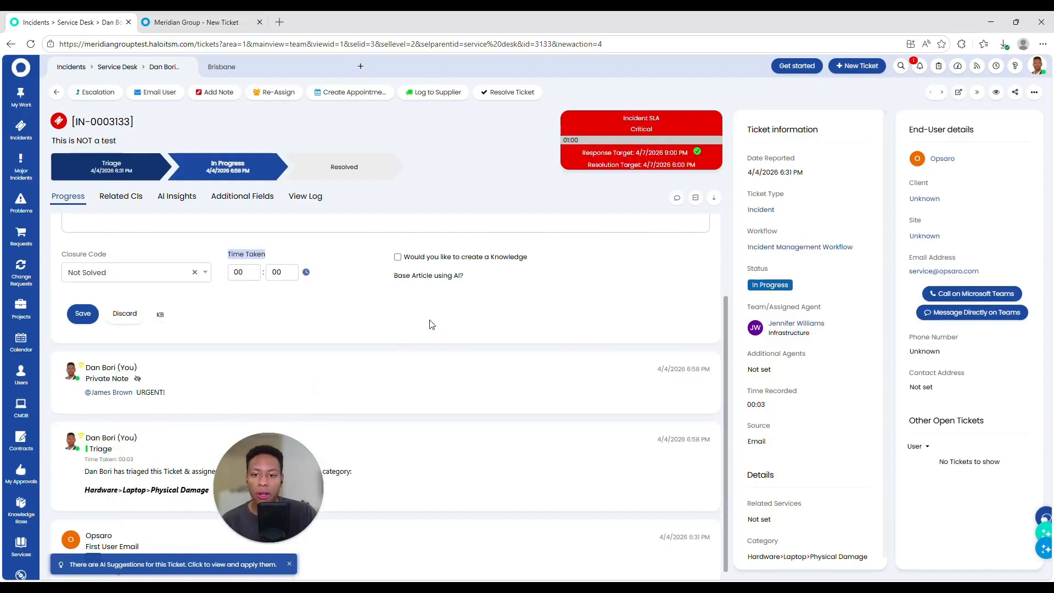
scroll(431, 342, "up", 2)
Step: Save the resolution and review the resolved ticket's AI insights
left_click(90, 423)
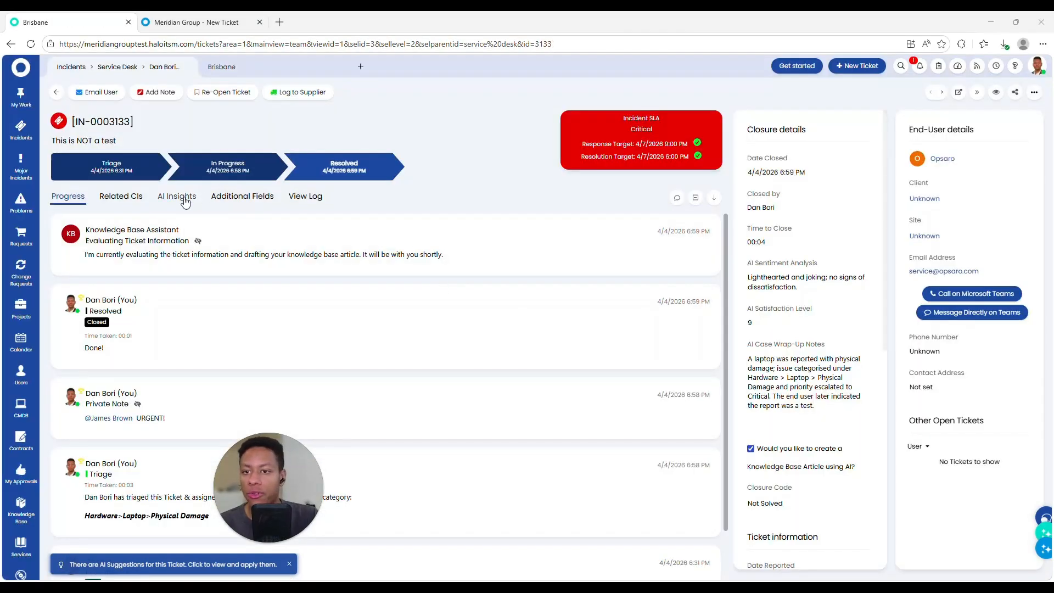
left_click(185, 201)
scroll(179, 264, "down", 5)
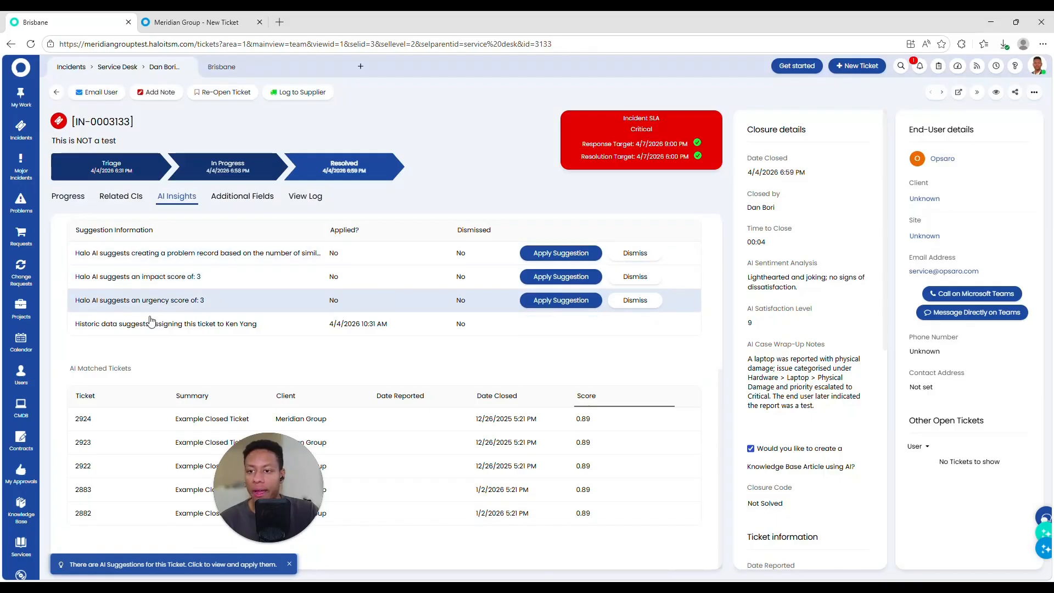
scroll(219, 307, "up", 5)
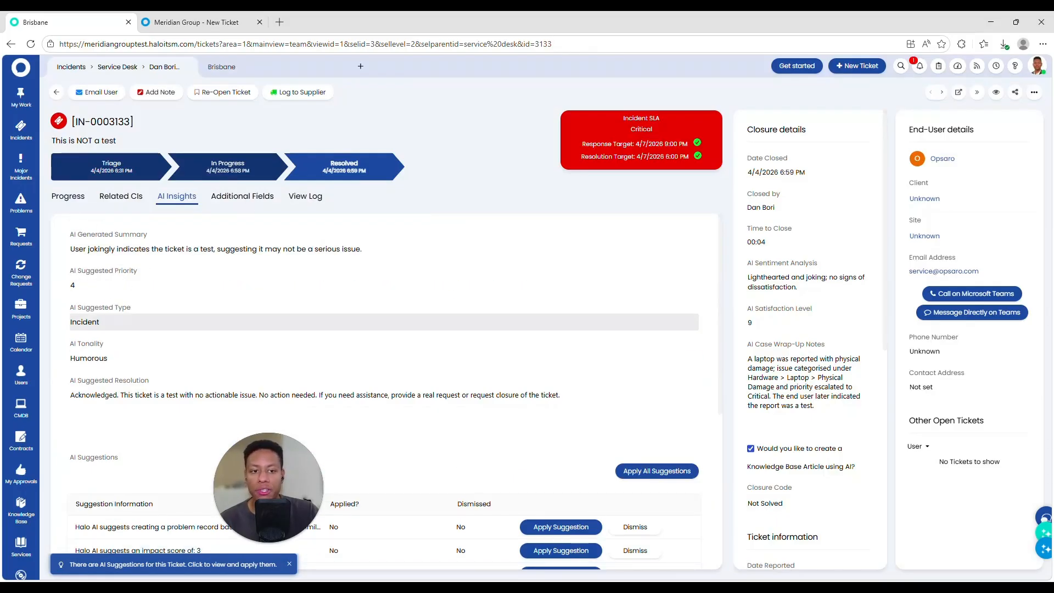
left_click_drag(748, 346, 826, 346)
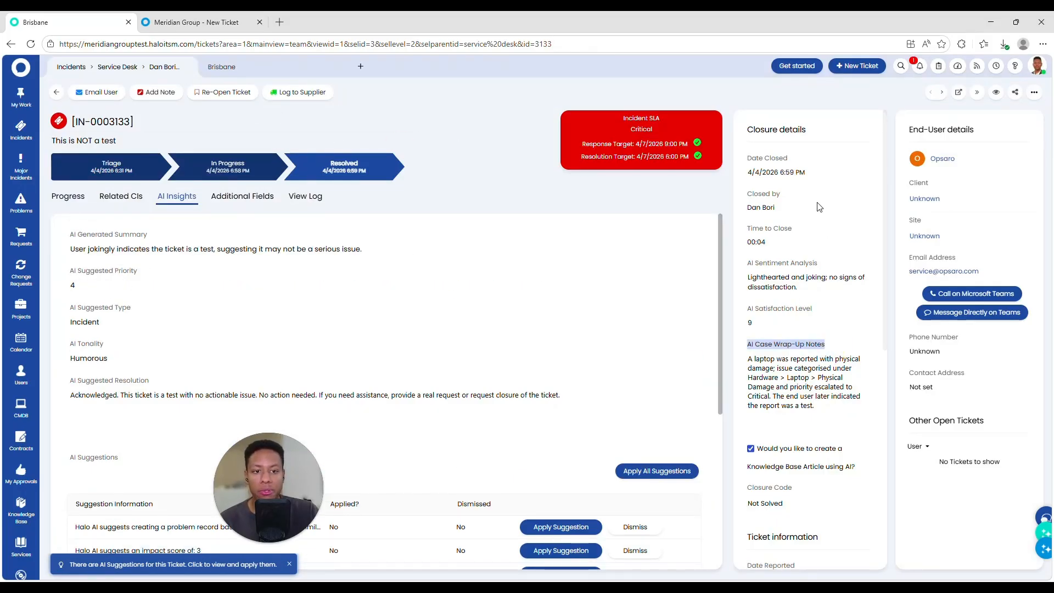
scroll(247, 307, "down", 5)
Step: Review the AI feature settings, then return to the Meridian Group portal home
left_click(21, 571)
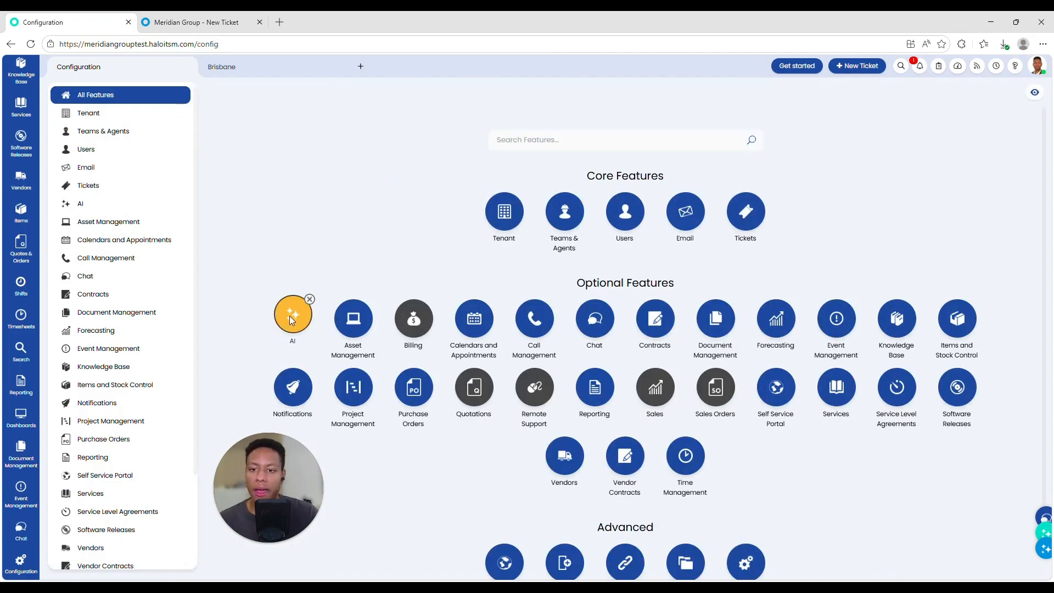
left_click(290, 316)
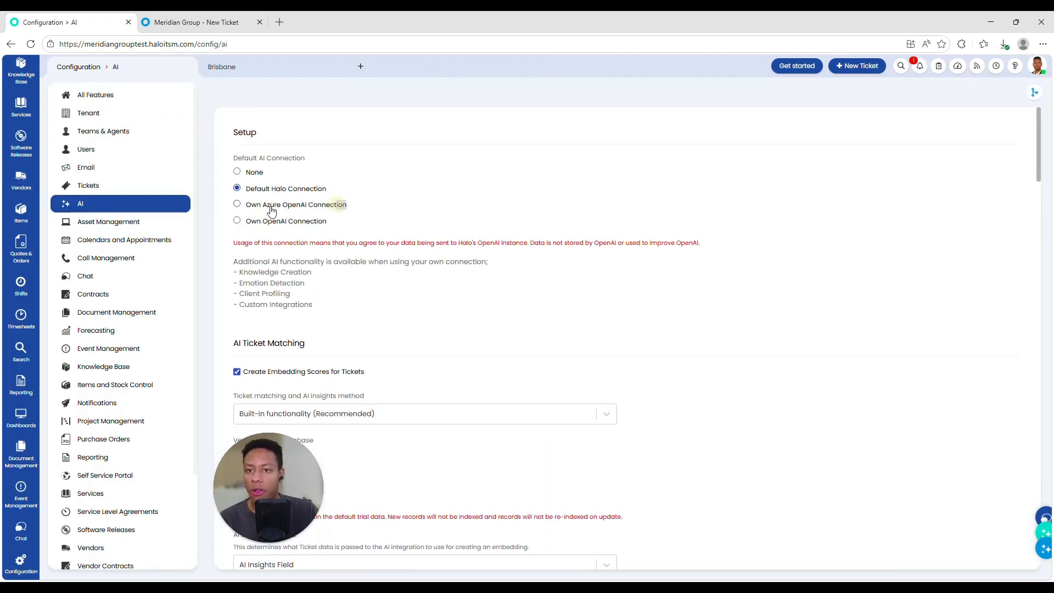
left_click_drag(336, 188, 246, 190)
scroll(338, 235, "down", 20)
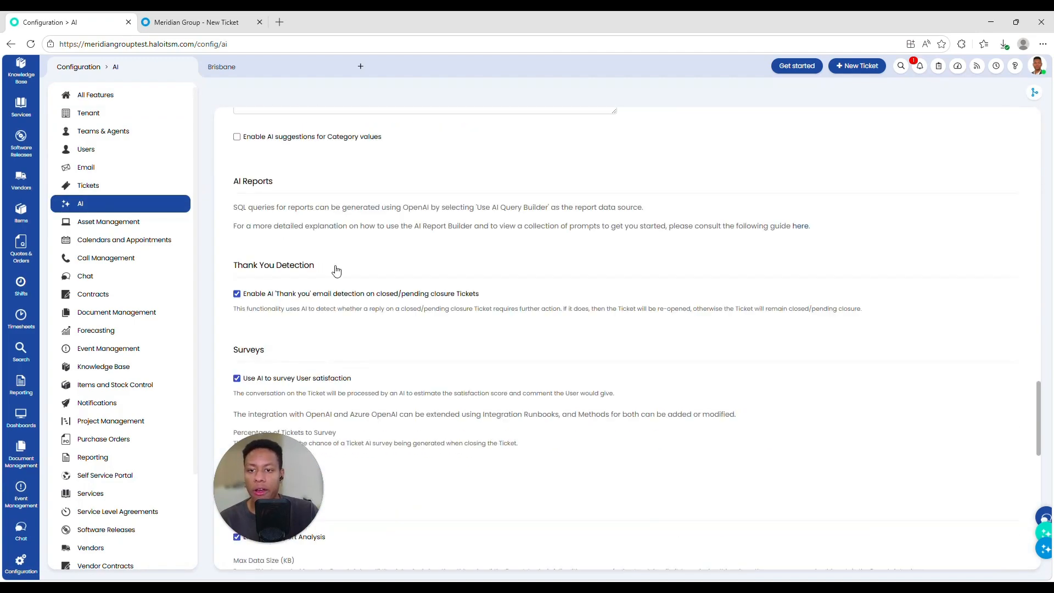
scroll(347, 300, "up", 20)
scroll(346, 299, "up", 8)
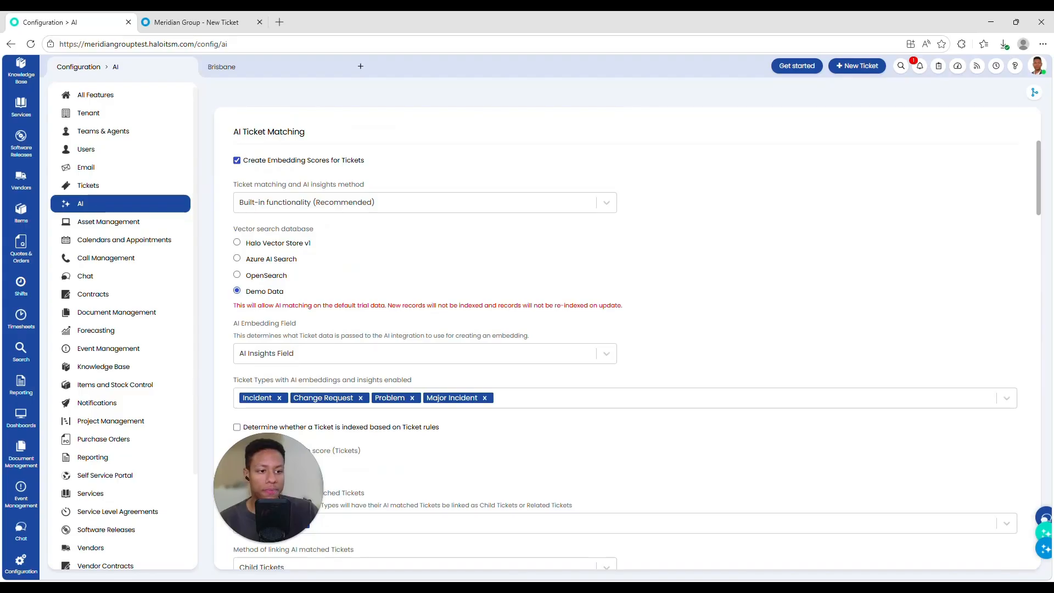
left_click(364, 21)
left_click(230, 23)
Step: Search the portal for 'new st' and open the New Starter service
left_click(92, 76)
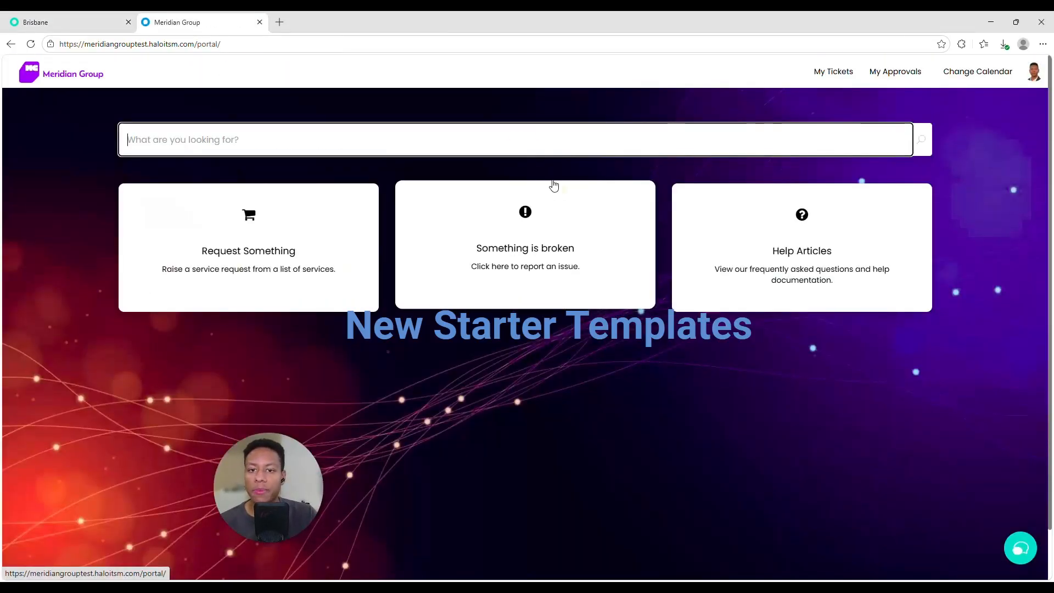
type("new st")
scroll(313, 224, "down", 5)
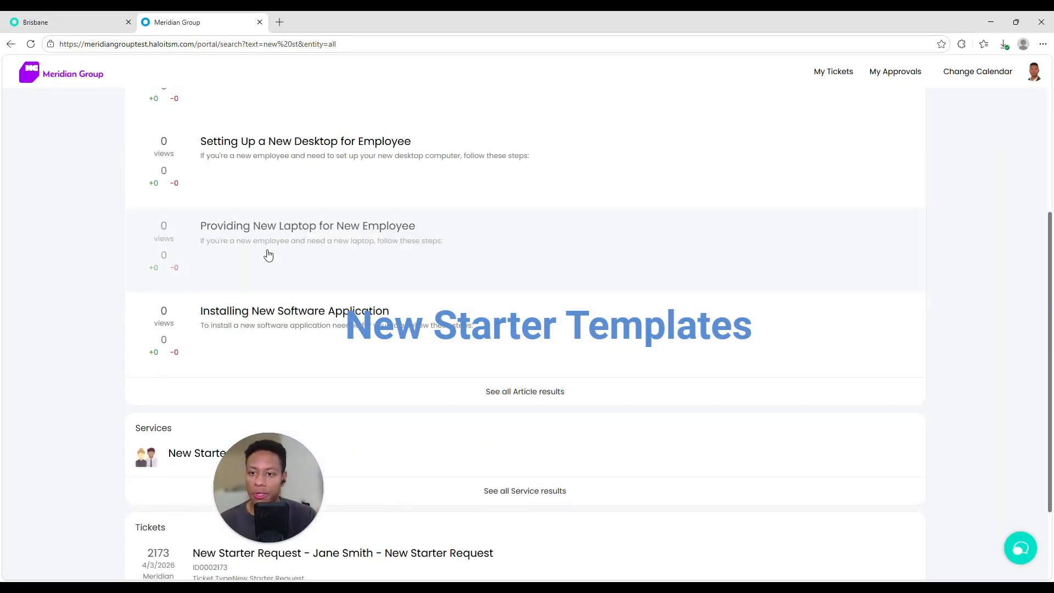
scroll(258, 291, "down", 2)
left_click(248, 327)
Step: Fill in a New Starter request needing hardware and submit it
left_click(395, 219)
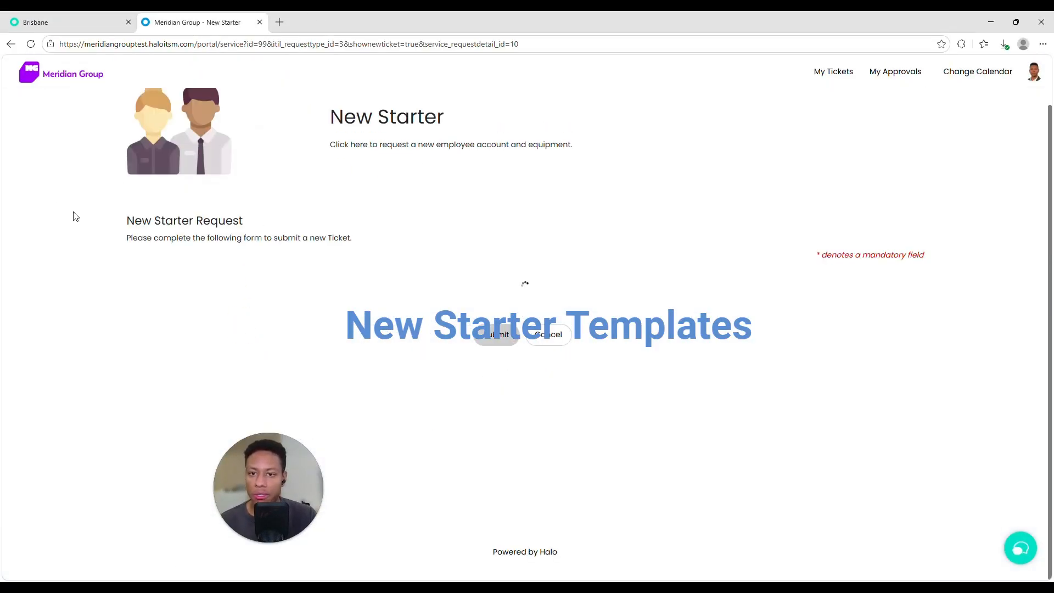
scroll(83, 225, "down", 8)
left_click(167, 234)
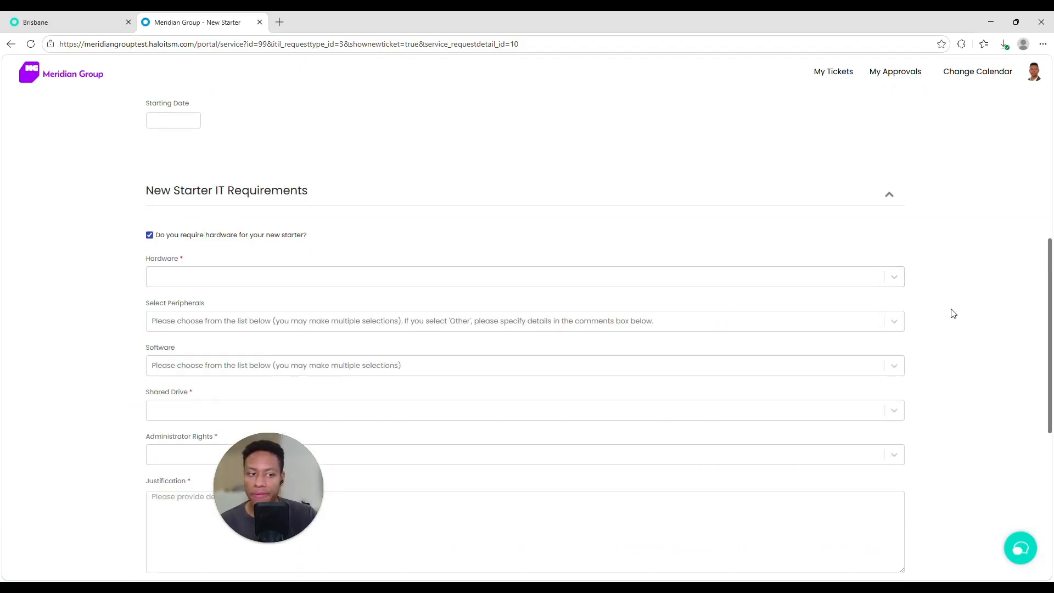
scroll(438, 237, "up", 7)
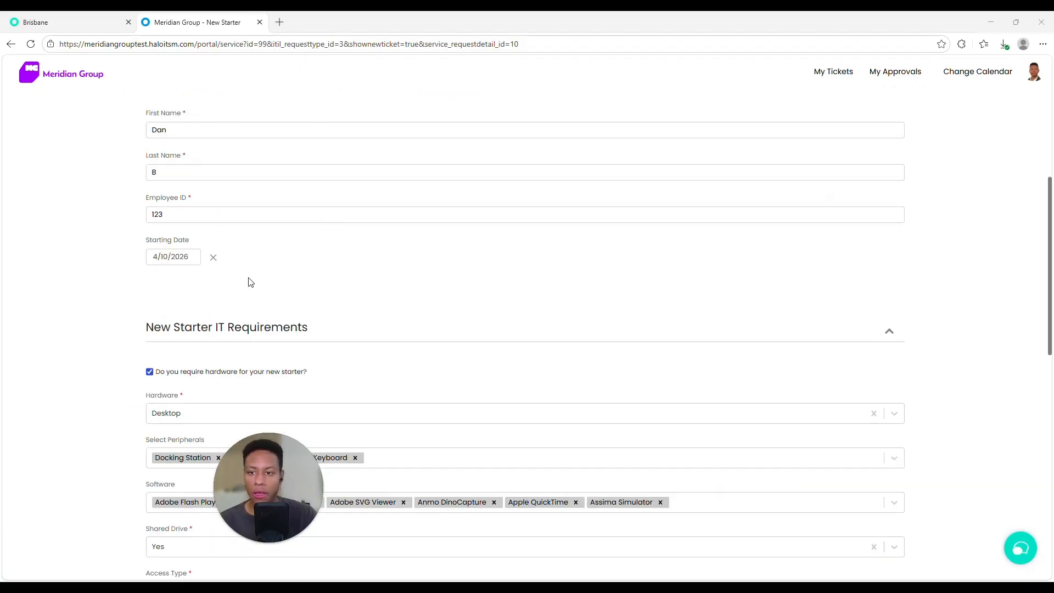
scroll(223, 274, "down", 5)
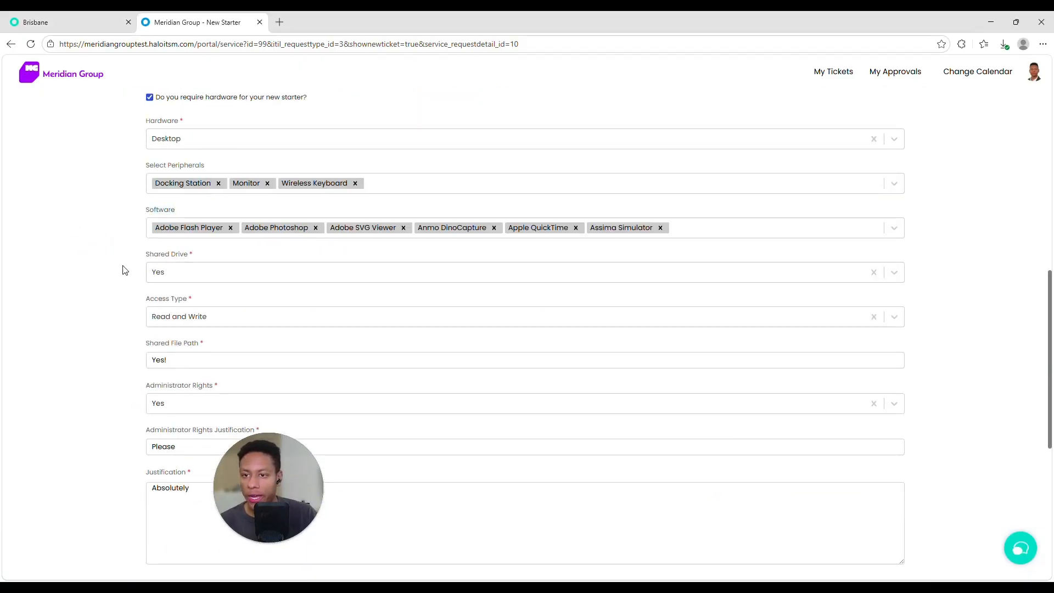
scroll(119, 278, "down", 5)
scroll(120, 277, "down", 2)
left_click(528, 457)
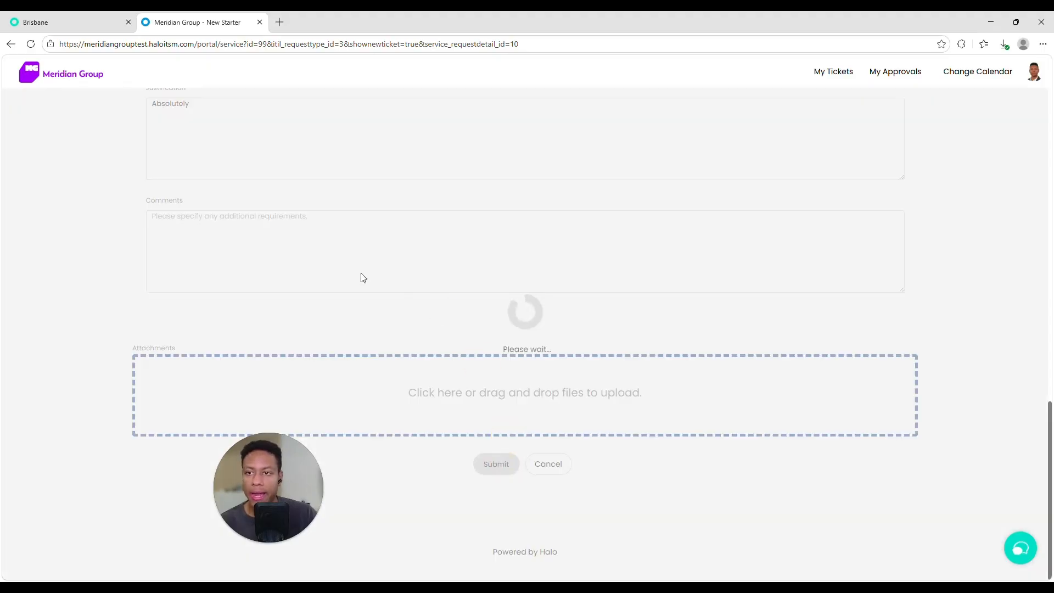
left_click(55, 17)
left_click(91, 95)
Step: Open the New Starter Request ticket template via 'template' and 'new' searches
type("template")
left_click(409, 310)
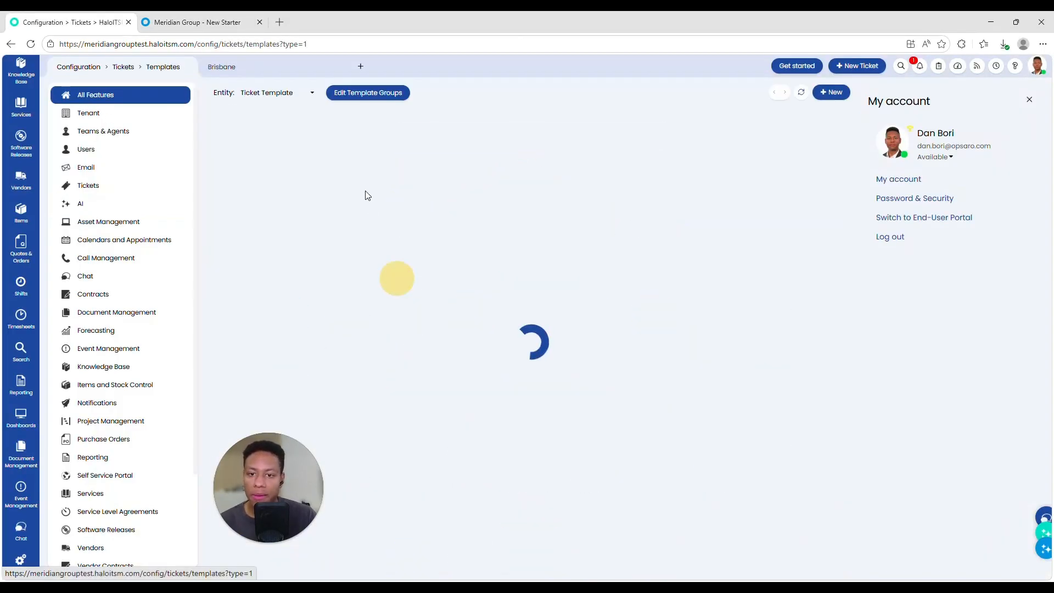
left_click(624, 118)
type("new")
left_click(464, 164)
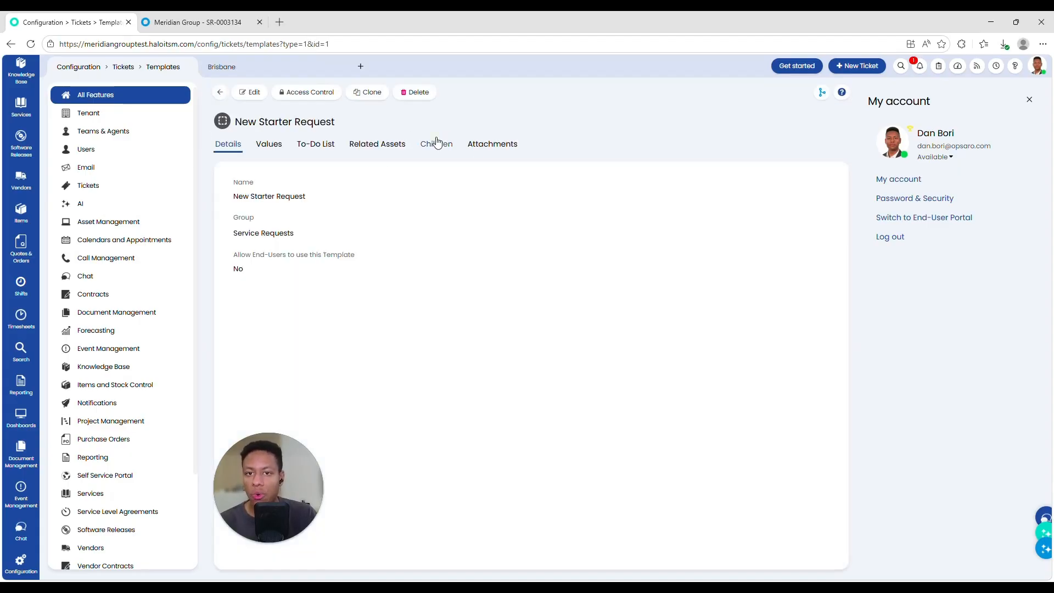
Step: Inspect the Active Directory child template's approval rule and close it unchanged
left_click(425, 143)
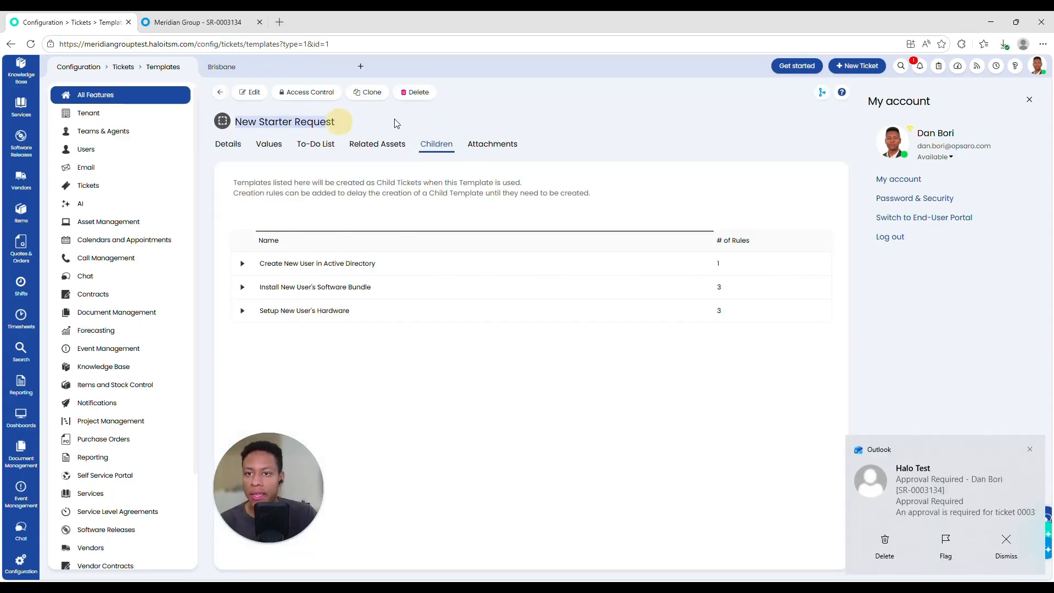
left_click(249, 92)
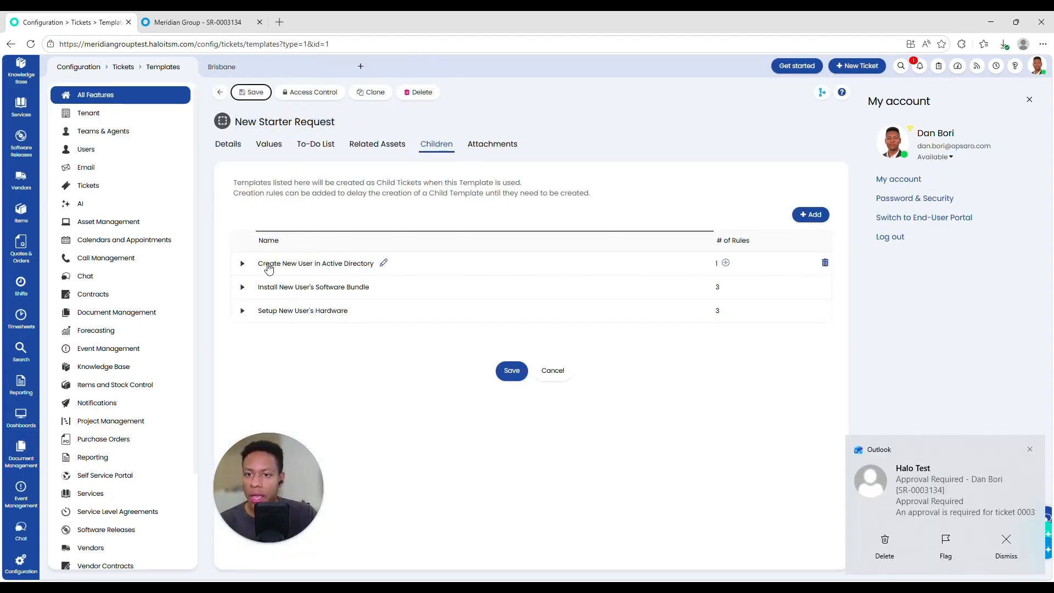
left_click_drag(267, 265, 348, 265)
double_click(291, 286)
left_click(490, 284)
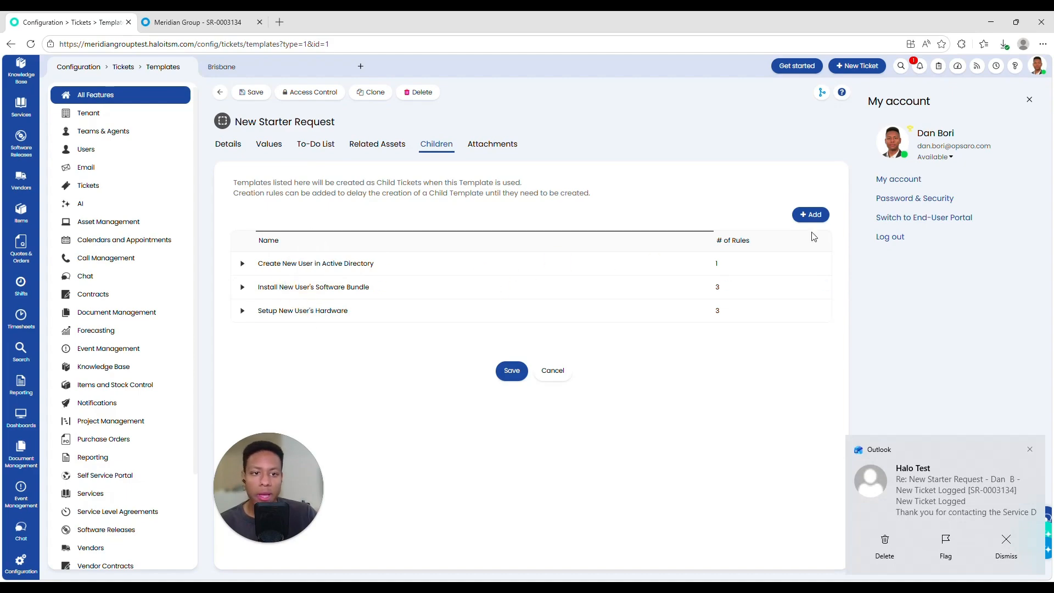
left_click(241, 263)
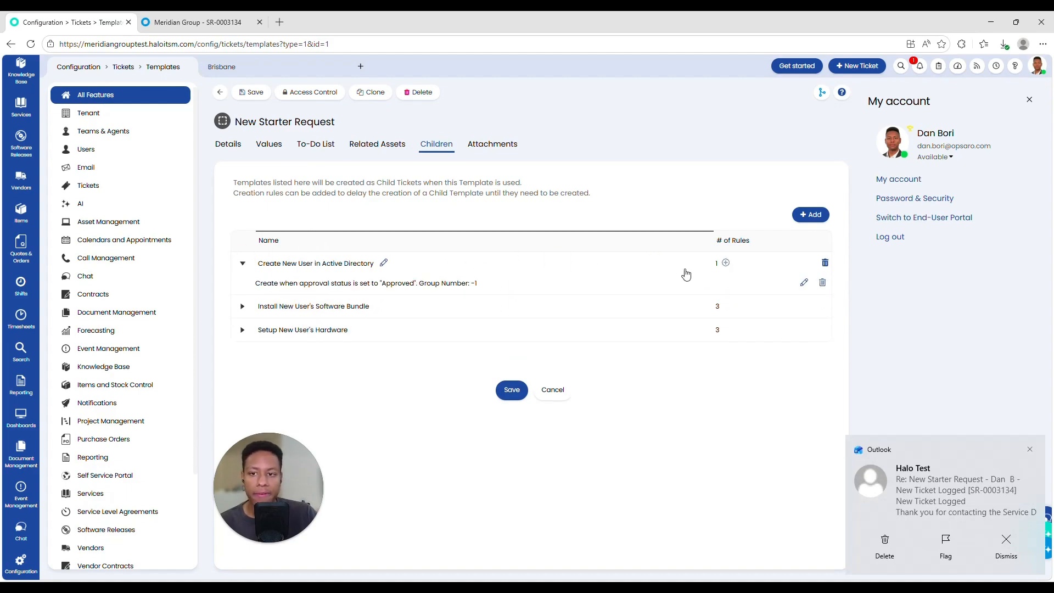
left_click(804, 283)
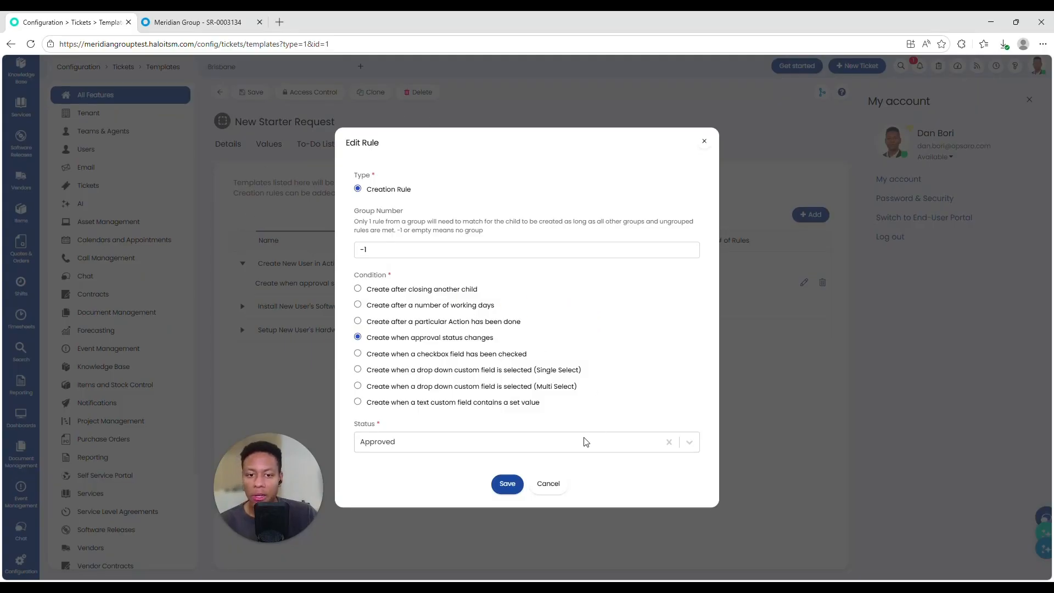
left_click(549, 483)
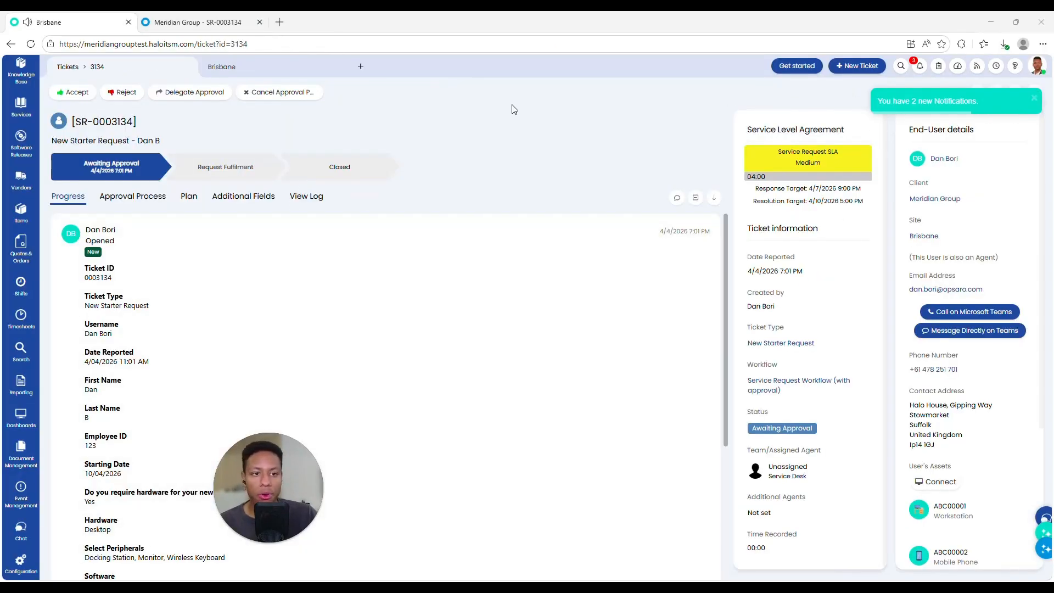
Step: Approve the new starter request and list its spawned child tickets
left_click(72, 92)
left_click(83, 388)
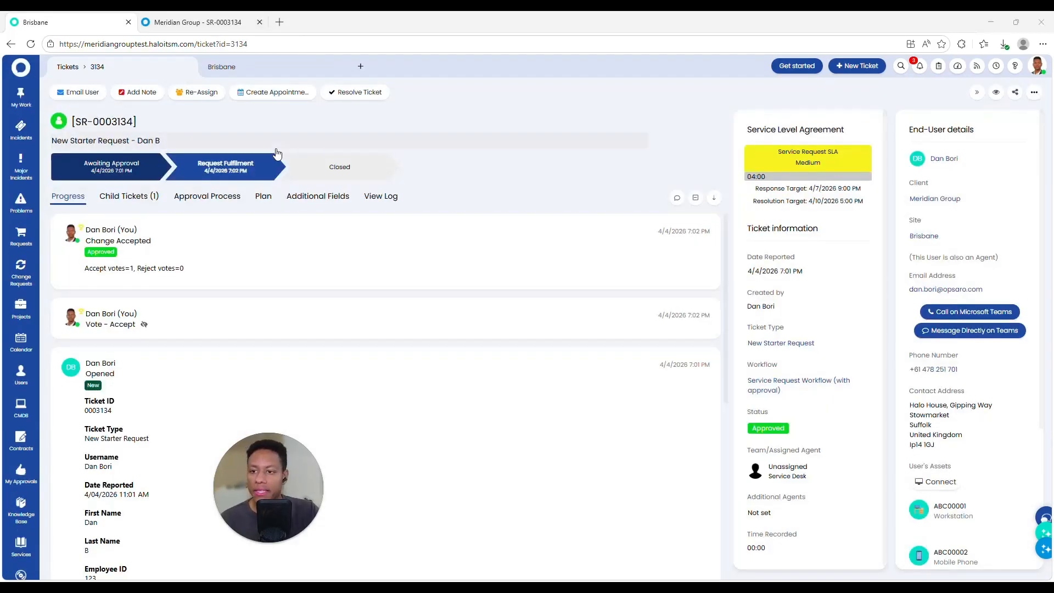
left_click(263, 197)
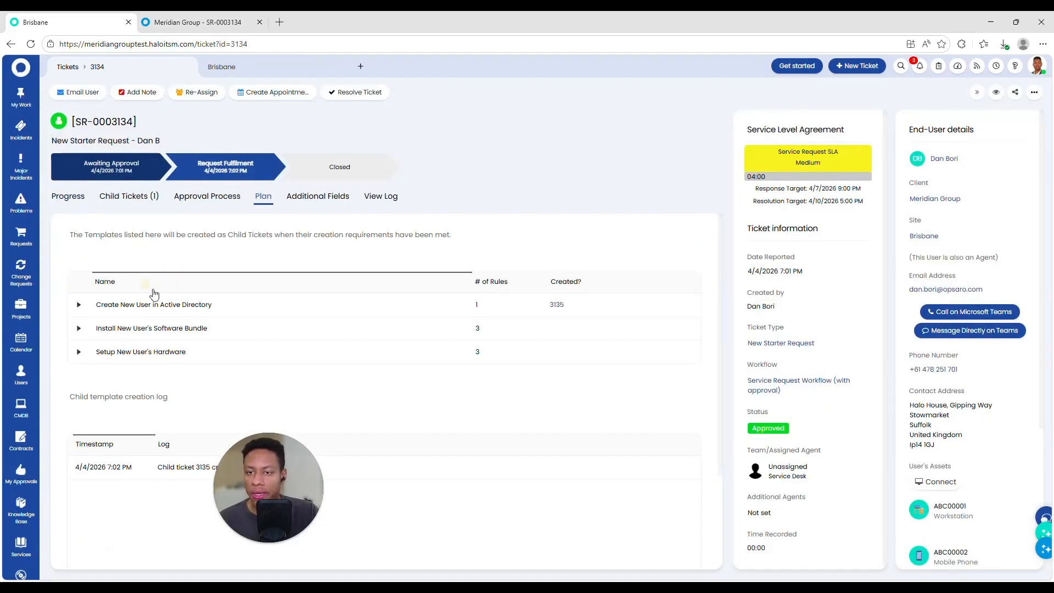
scroll(172, 280, "up", 2)
left_click(126, 195)
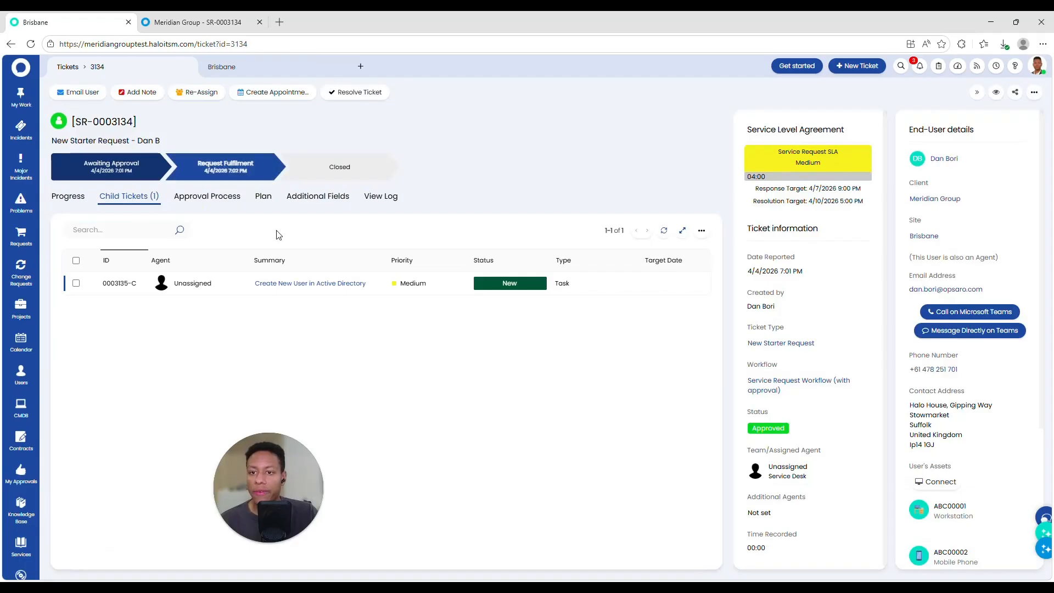
Step: Review the Create New User in Active Directory child task, then close it
left_click(578, 290)
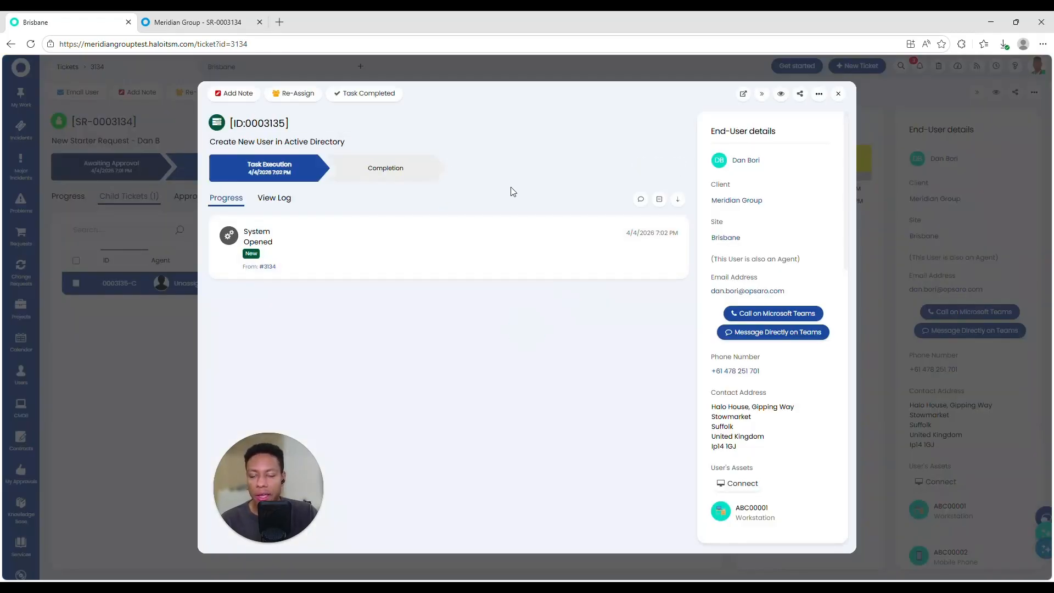
scroll(726, 164, "down", 8)
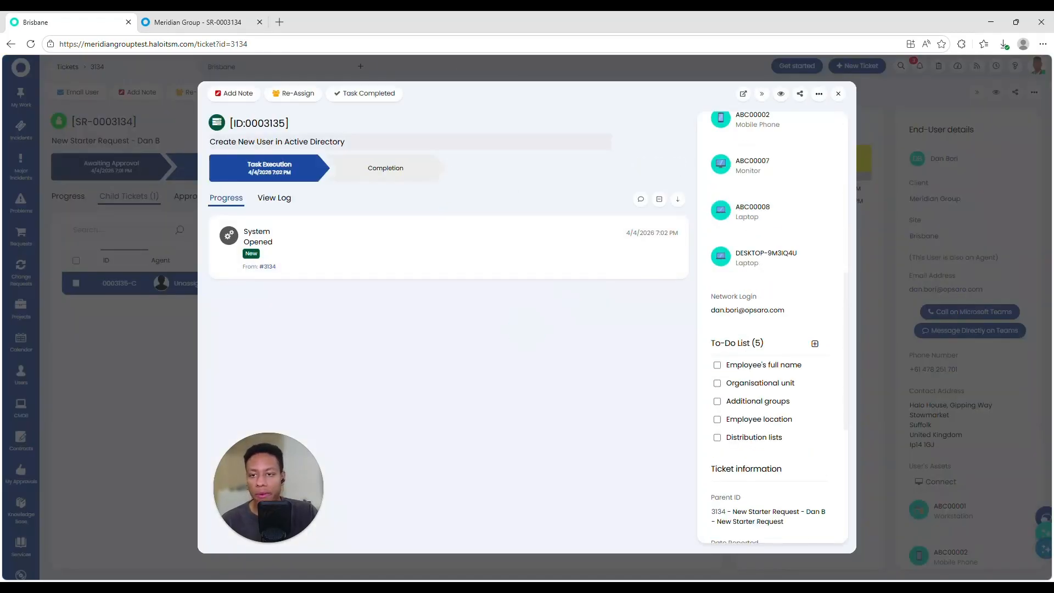
left_click(440, 146)
left_click(386, 167)
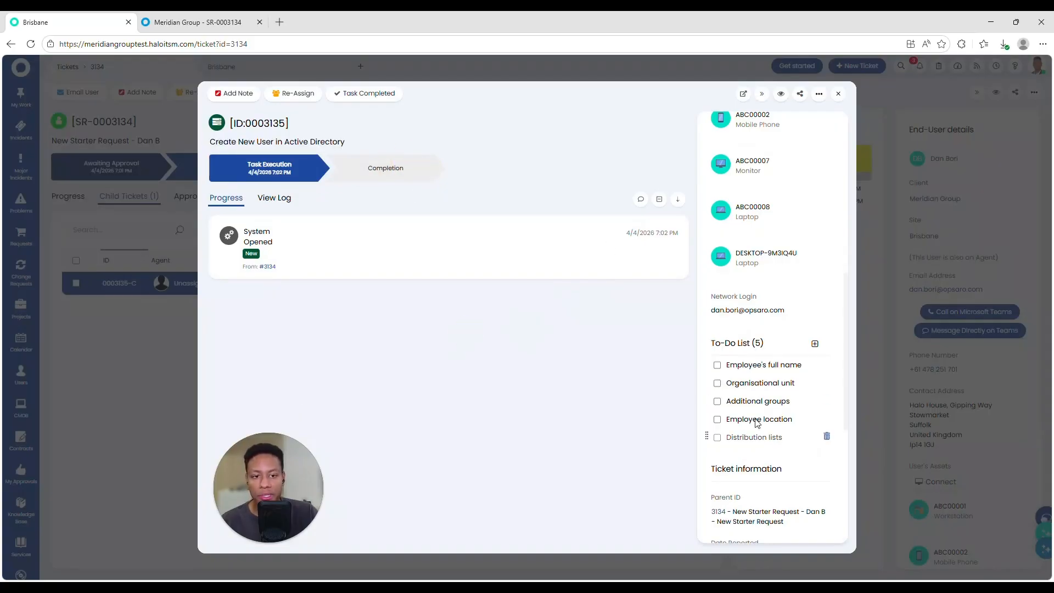
scroll(777, 308, "down", 3)
left_click(838, 93)
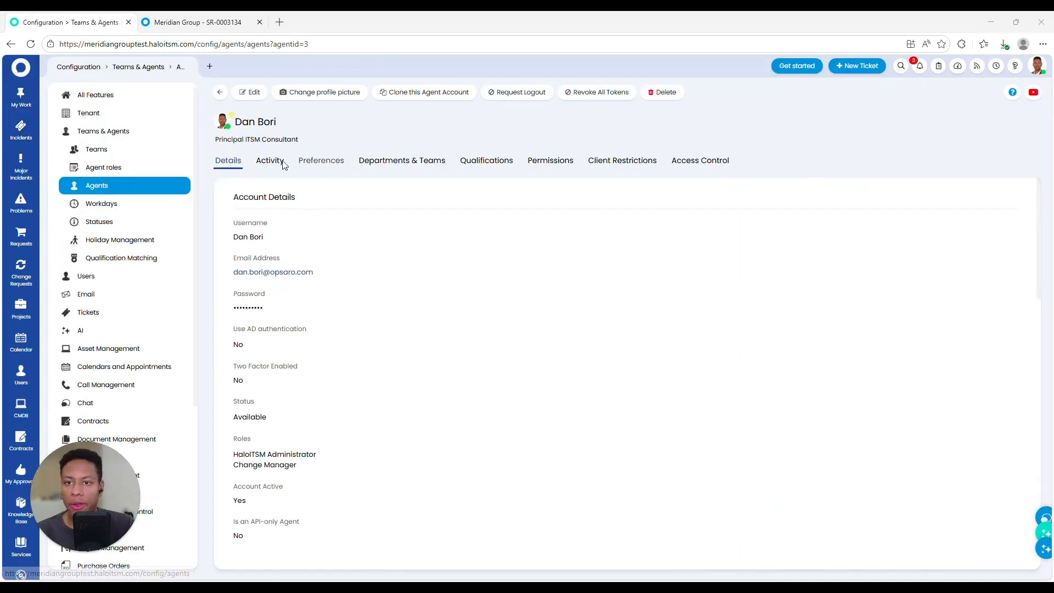
Step: Remove the Business Applications and Project Management teams from the agent, leaving only Service Desk, and save
left_click(401, 160)
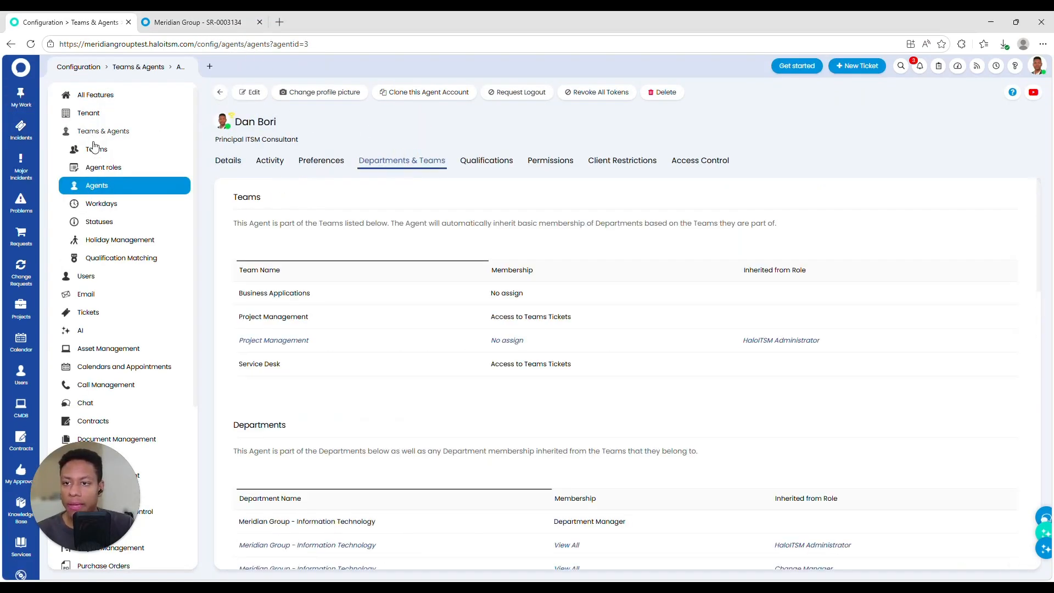
left_click(250, 92)
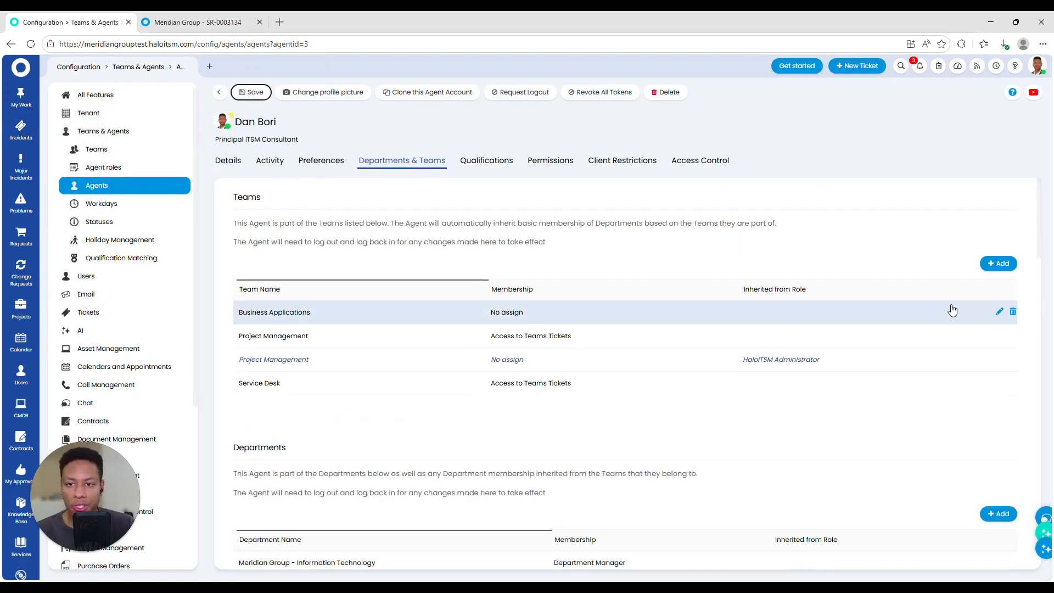
left_click(1014, 312)
left_click(1013, 312)
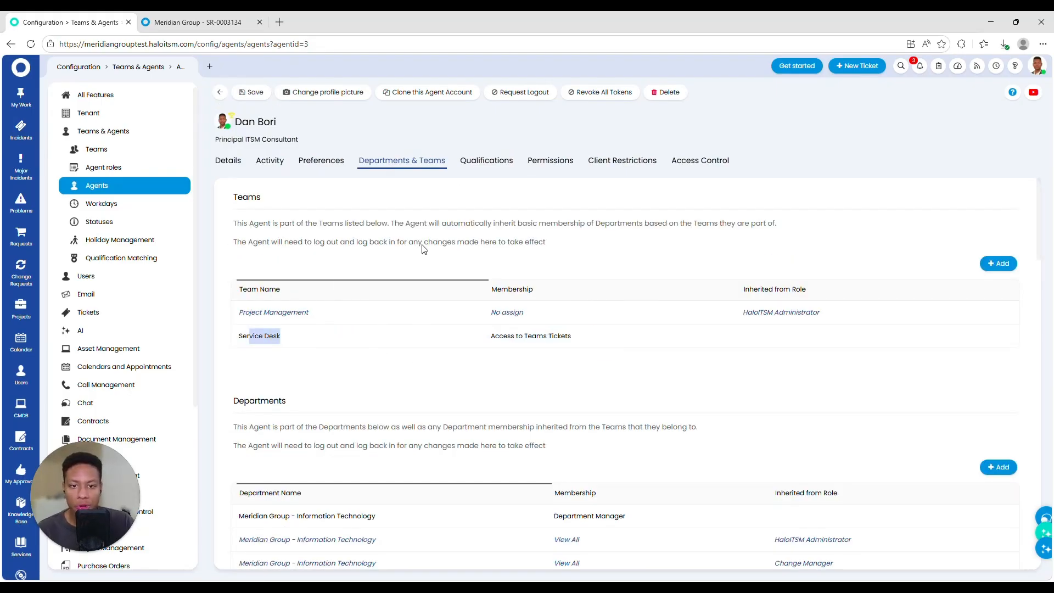
left_click_drag(571, 337, 490, 337)
left_click(253, 93)
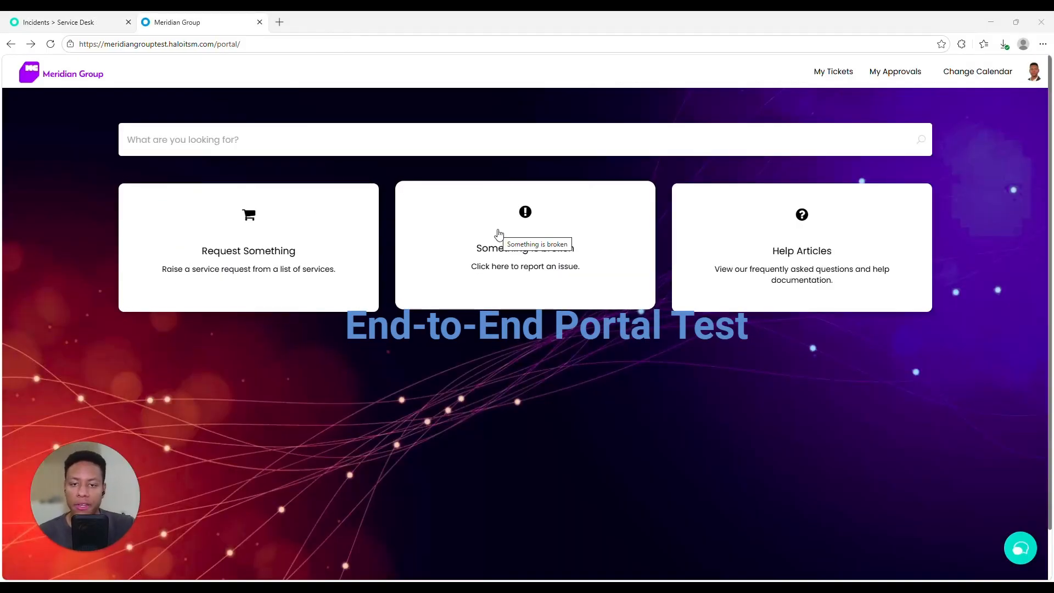
Step: Start a 'Something is broken' portal request with the summary 'Laptop charger'
left_click(501, 235)
scroll(225, 266, "down", 1)
left_click(230, 297)
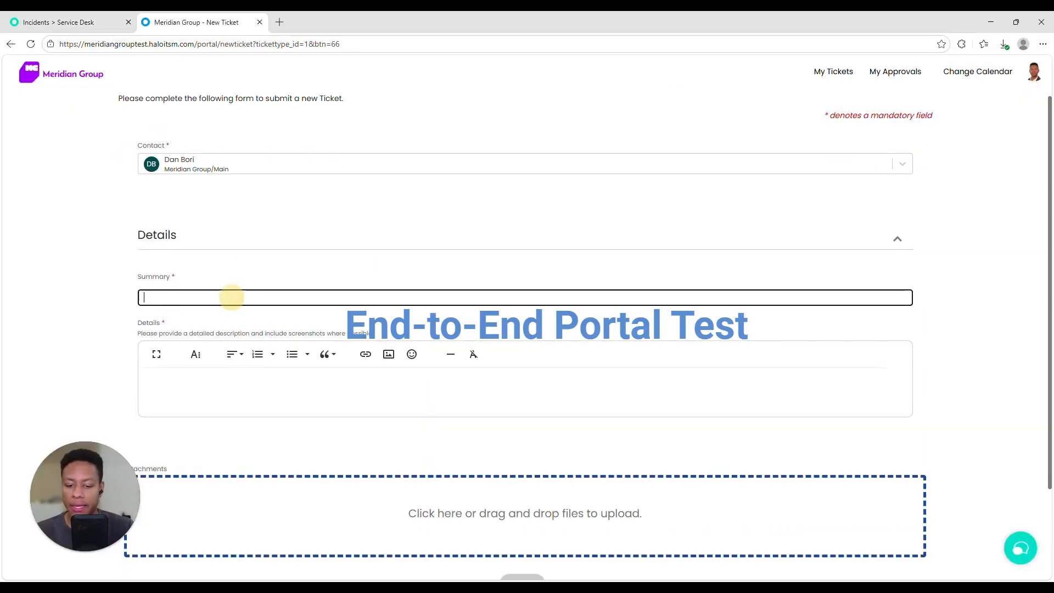
type("Laptopo charger")
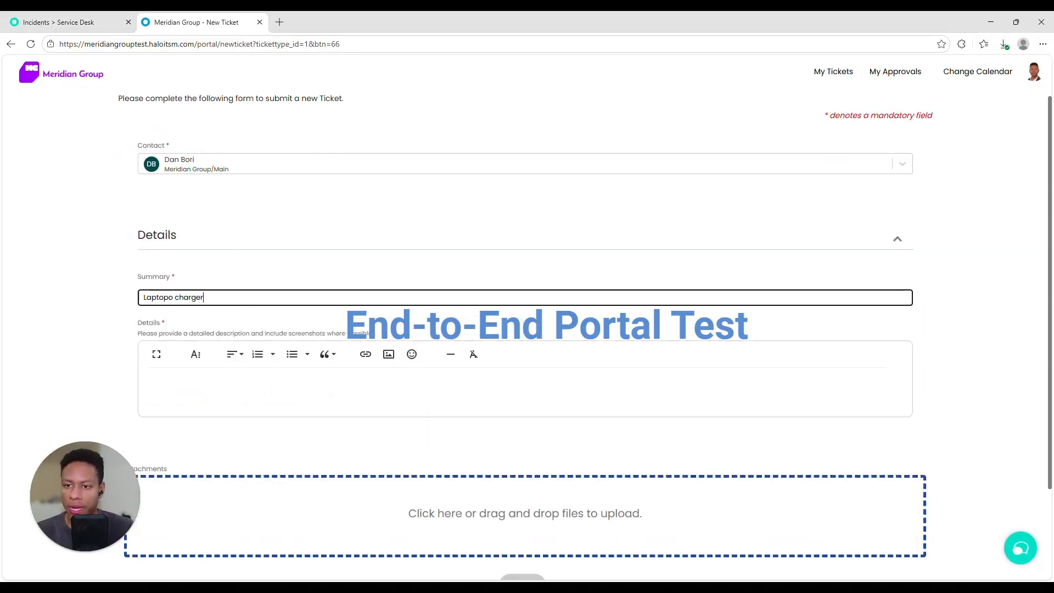
double_click(158, 297)
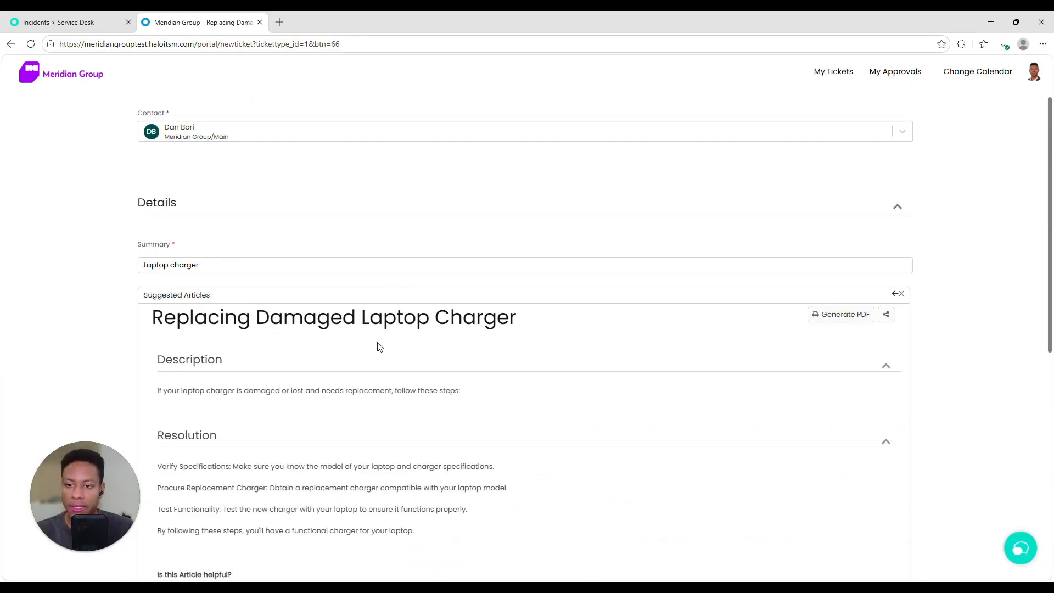
Step: Mark the suggested article not helpful, paste a screenshot into Details, and submit the incident
scroll(244, 339, "down", 5)
left_click(228, 322)
scroll(219, 329, "down", 3)
left_click(233, 287)
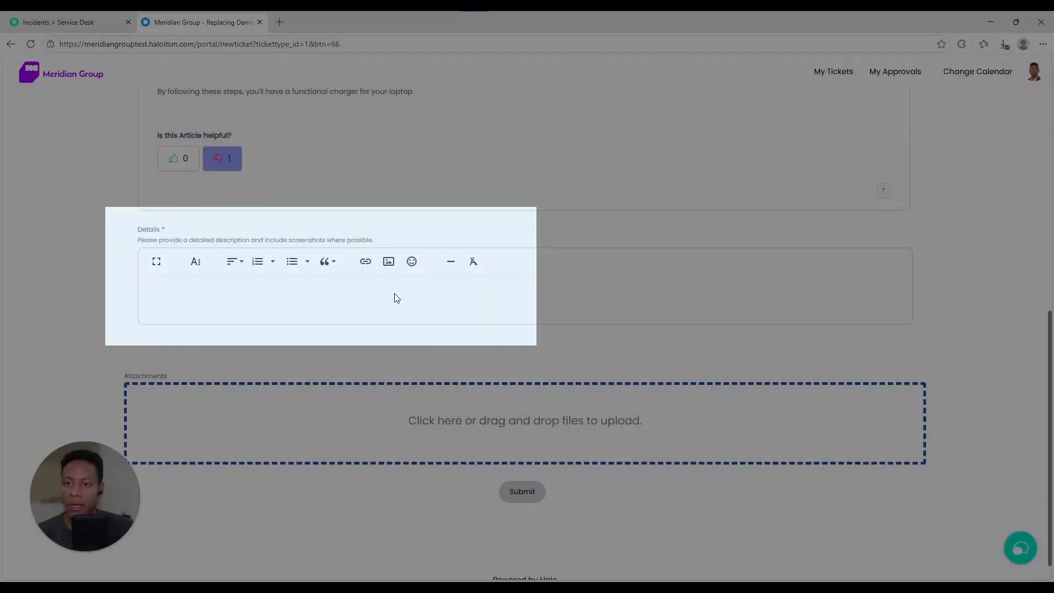
left_click(424, 290)
key("ctrl+v")
scroll(549, 439, "down", 3)
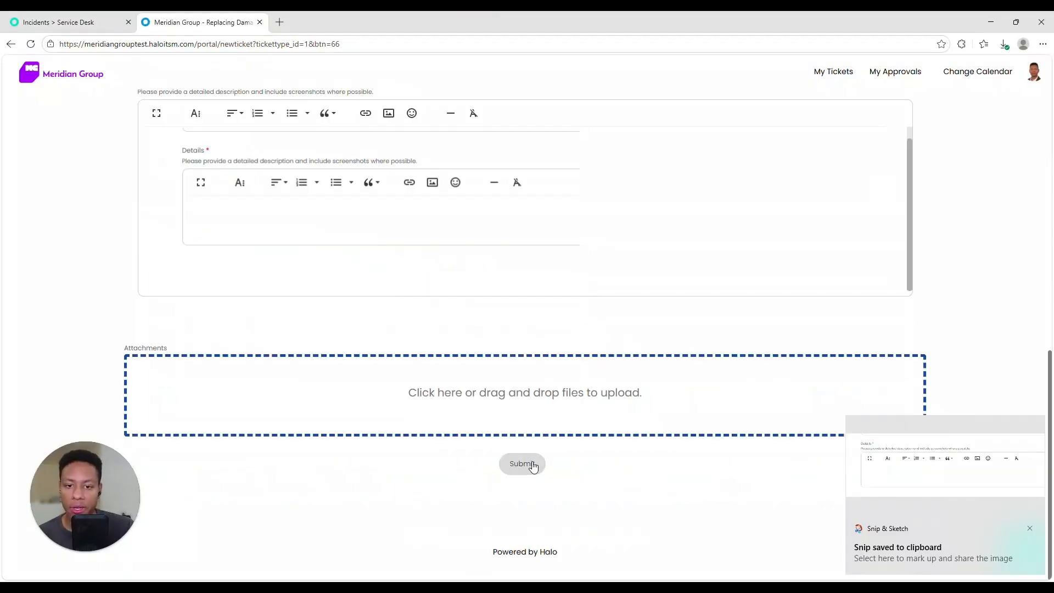
left_click(522, 463)
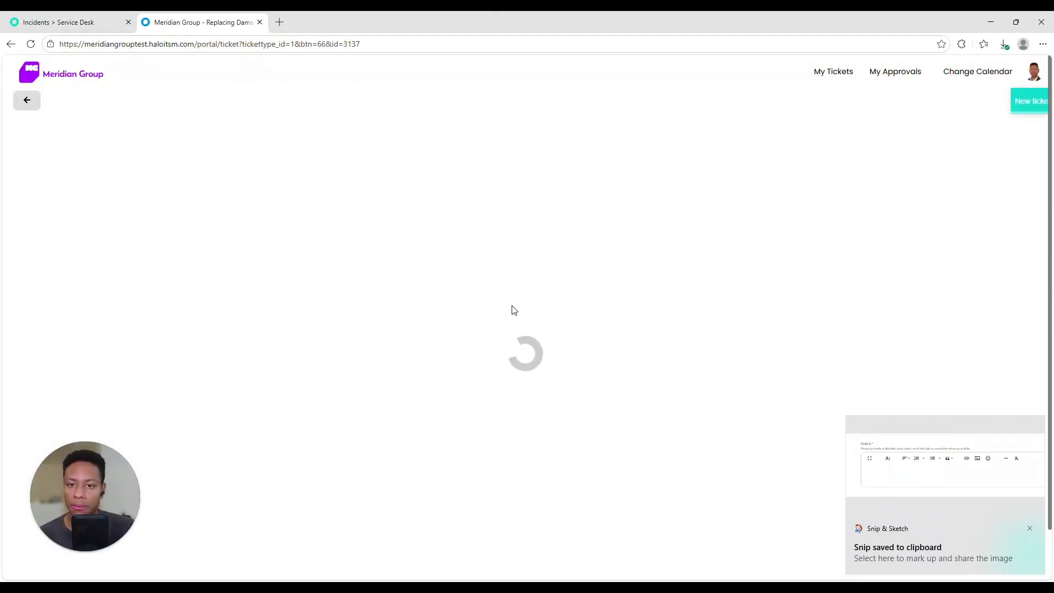
Step: Note the new ticket number 0003137 on the confirmation page, then return to the Service Desk incident list
left_click_drag(151, 136, 234, 132)
left_click(202, 130)
scroll(722, 470, "down", 2)
left_click_drag(691, 361, 753, 549)
scroll(738, 511, "up", 2)
double_click(196, 139)
left_click(104, 23)
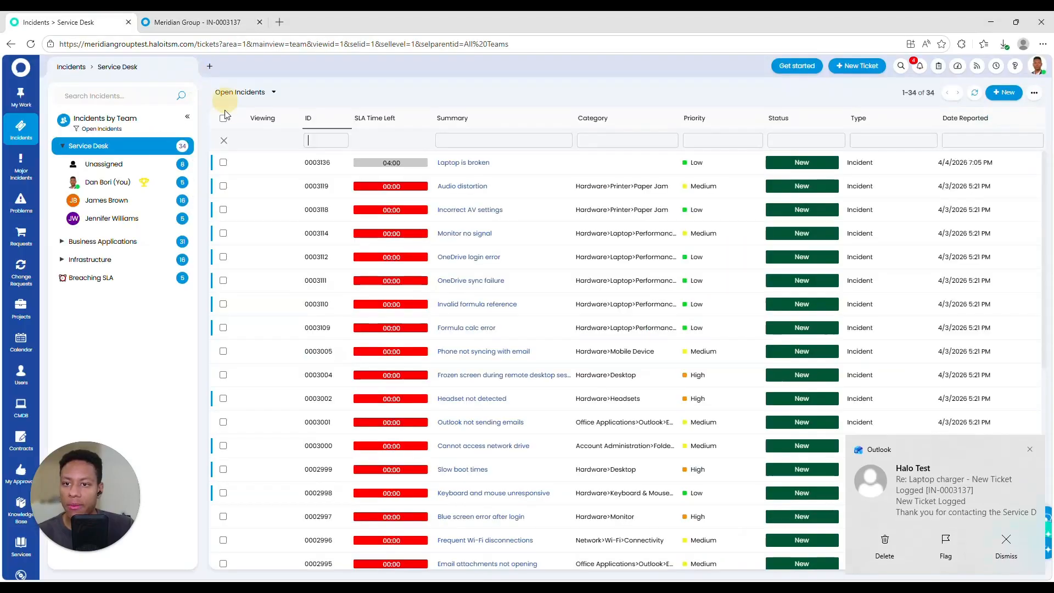
Step: Refresh the incident list and open the Laptop charger incident from the Infrastructure agent's queue
left_click(975, 94)
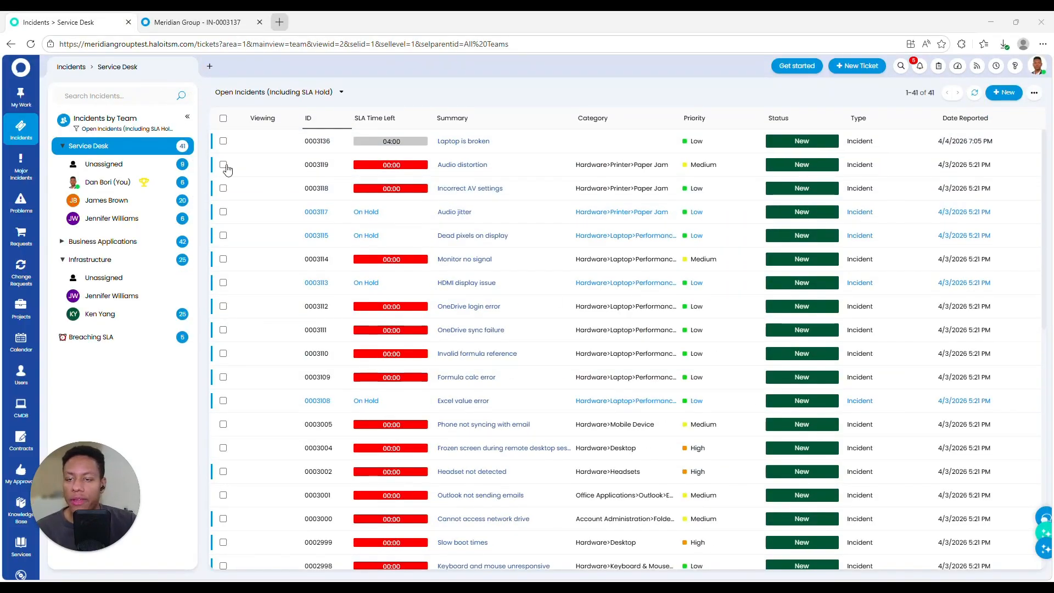
left_click(115, 310)
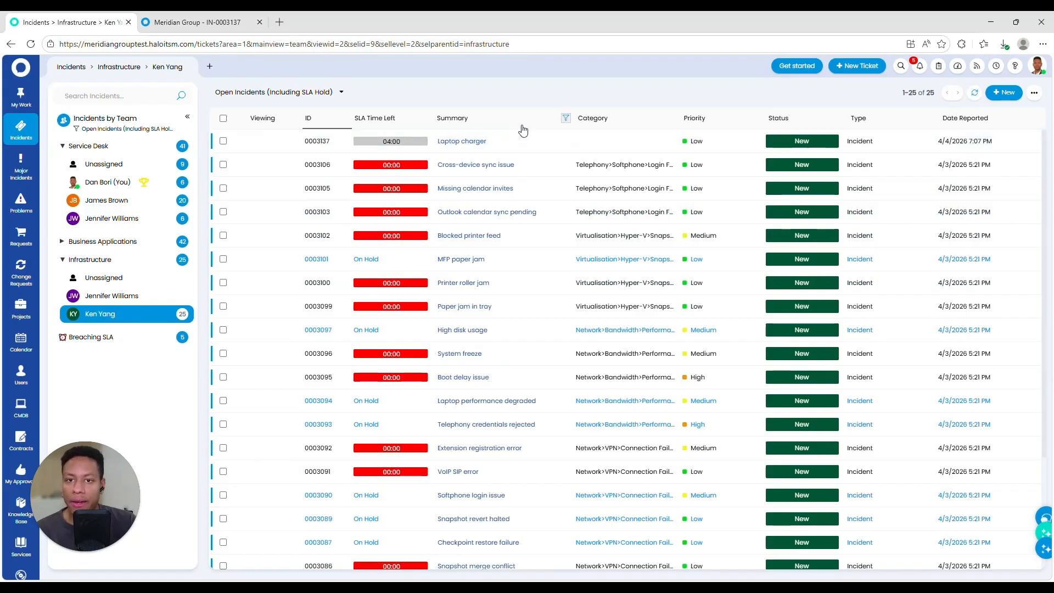
left_click(513, 151)
Step: Triage the incident as Single User Affected, High urgency, category Laptop > Physical Damage, and save
left_click(90, 92)
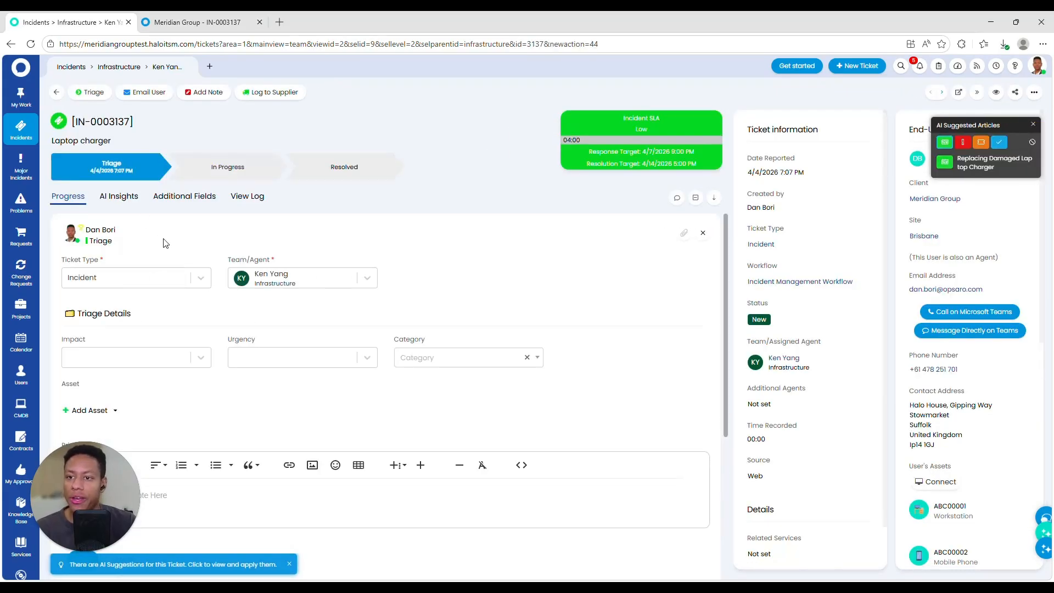
left_click(141, 301)
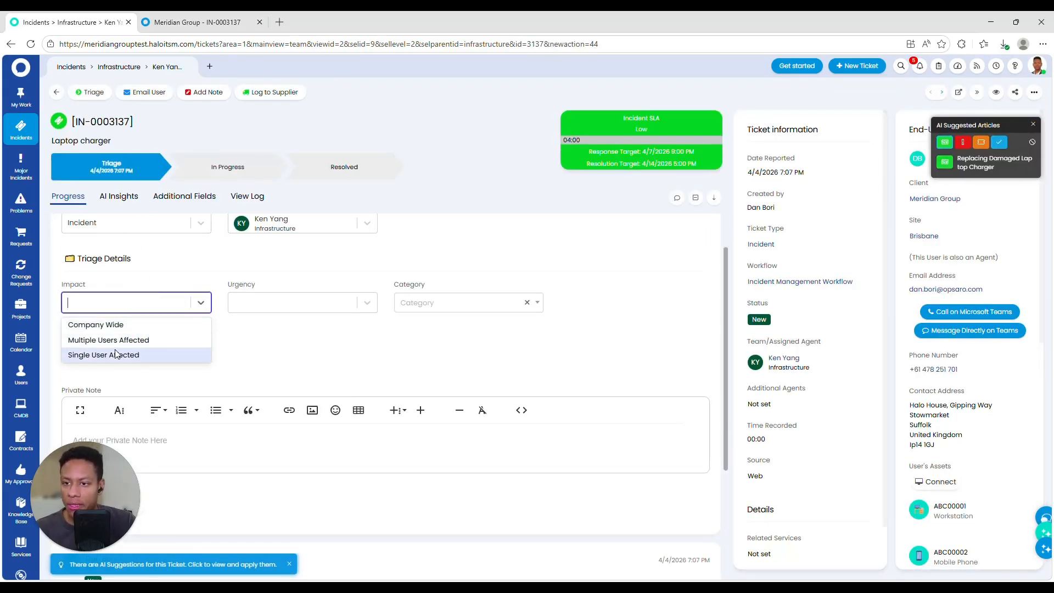
left_click(134, 354)
left_click(273, 303)
left_click(258, 325)
left_click(437, 302)
type("laptop")
left_click(465, 368)
scroll(336, 336, "down", 3)
left_click(83, 339)
Step: Review the incident's AI insights and progress, then look through the email, reassign, note and supplier actions
left_click(118, 196)
scroll(550, 357, "down", 3)
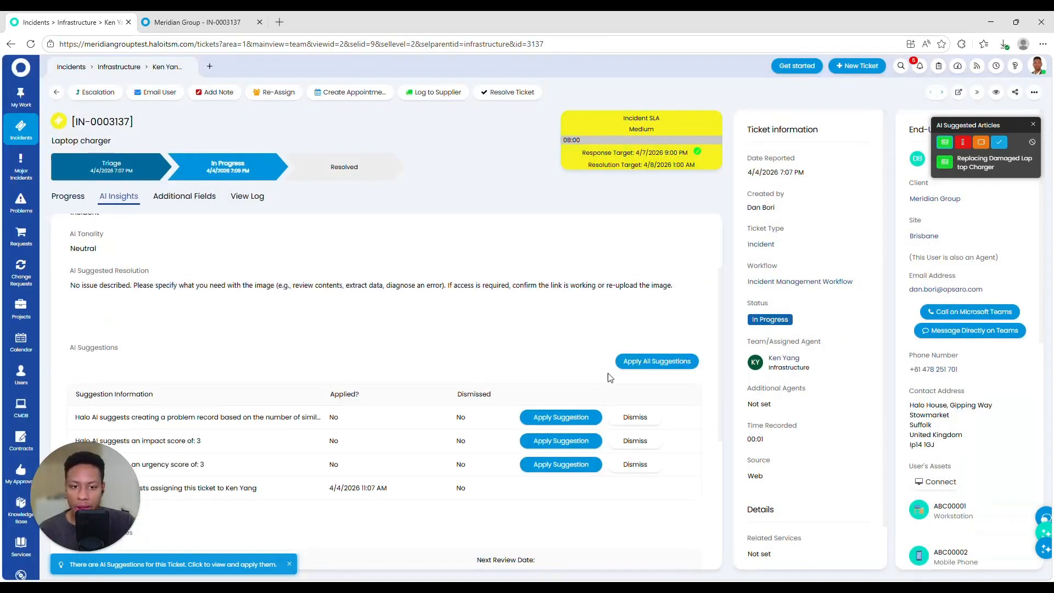
scroll(322, 452, "up", 3)
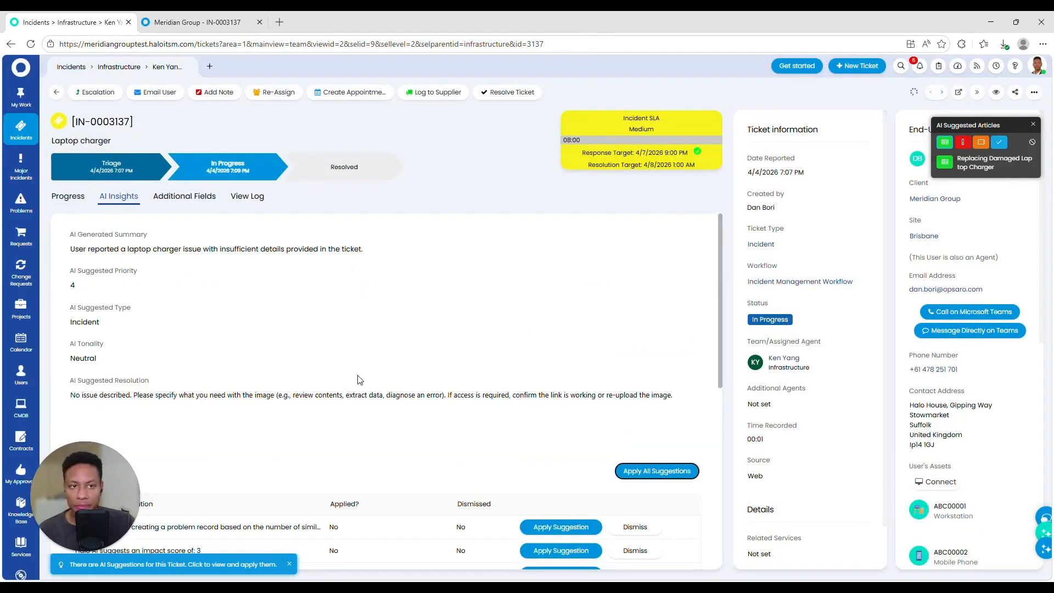
left_click(68, 196)
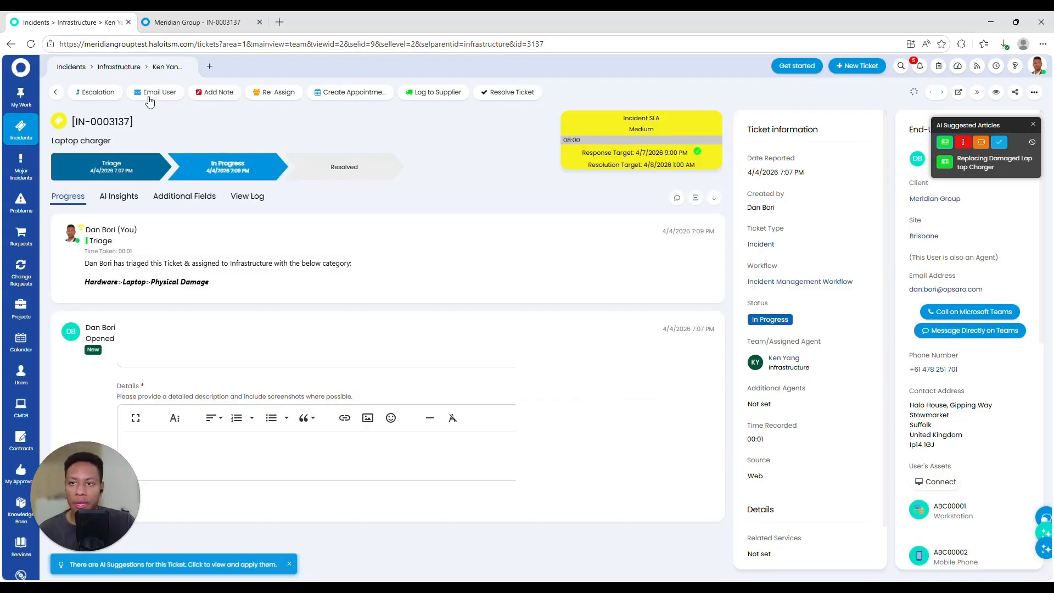
left_click(154, 93)
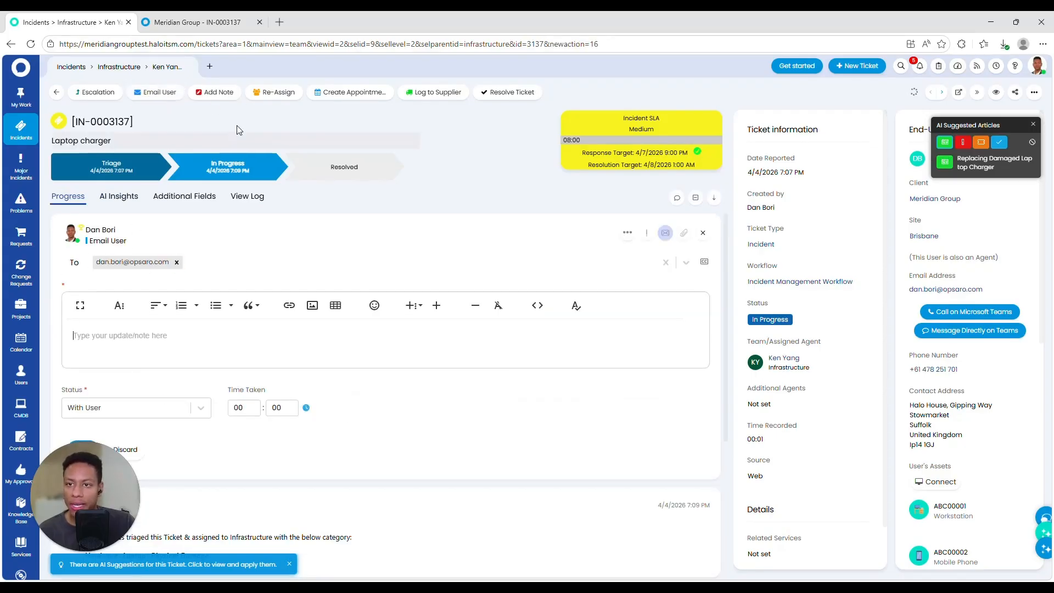
left_click(278, 94)
left_click(214, 93)
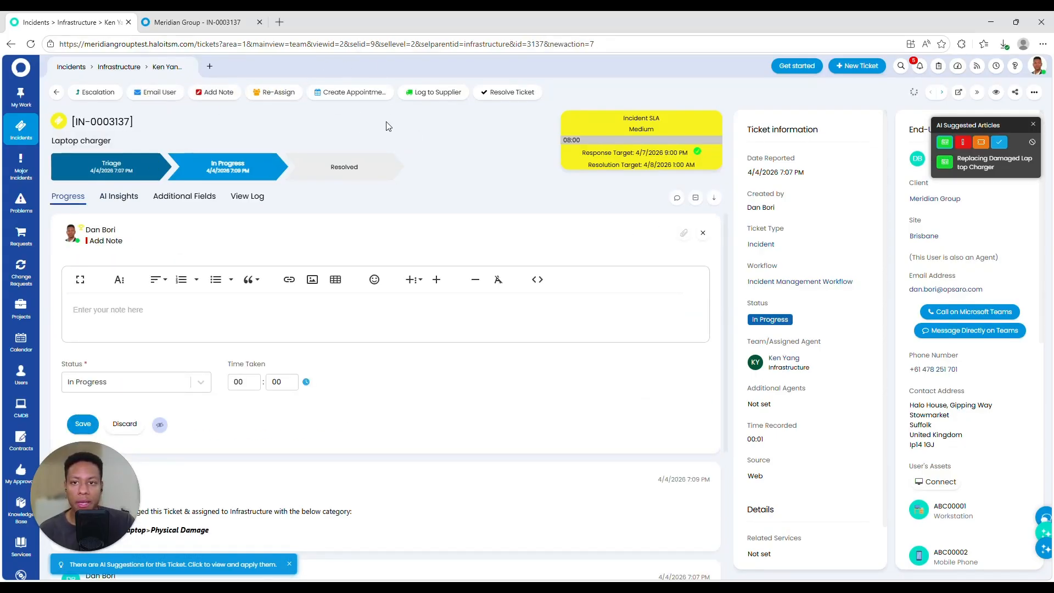
left_click(430, 93)
left_click(296, 354)
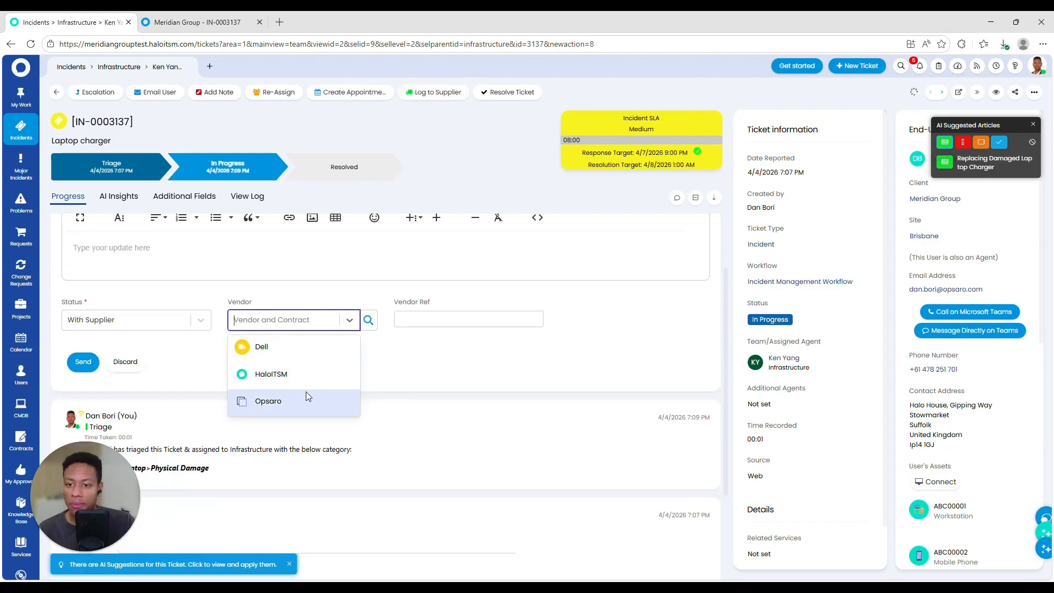
Step: Resolve the incident with the resolution note 'Done!'
left_click(508, 92)
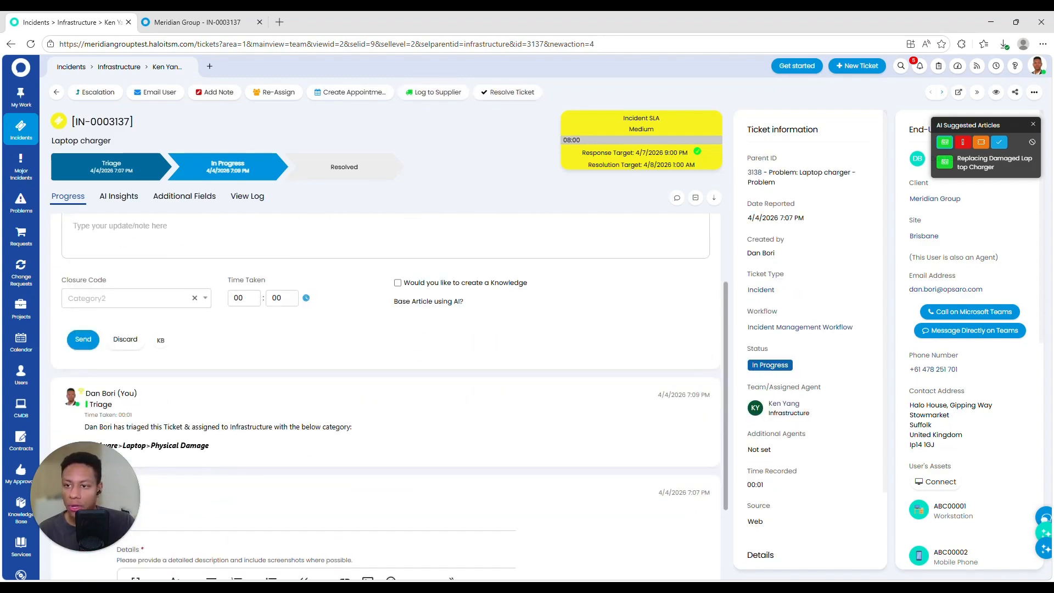
left_click(140, 337)
type("Done!")
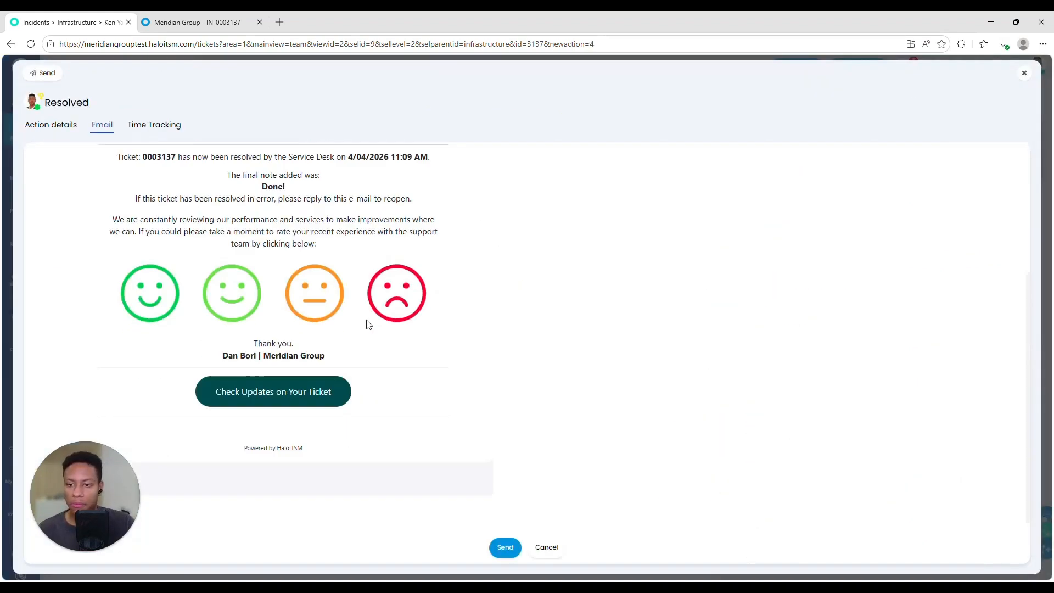
scroll(370, 321, "up", 5)
scroll(373, 317, "down", 5)
scroll(376, 318, "up", 5)
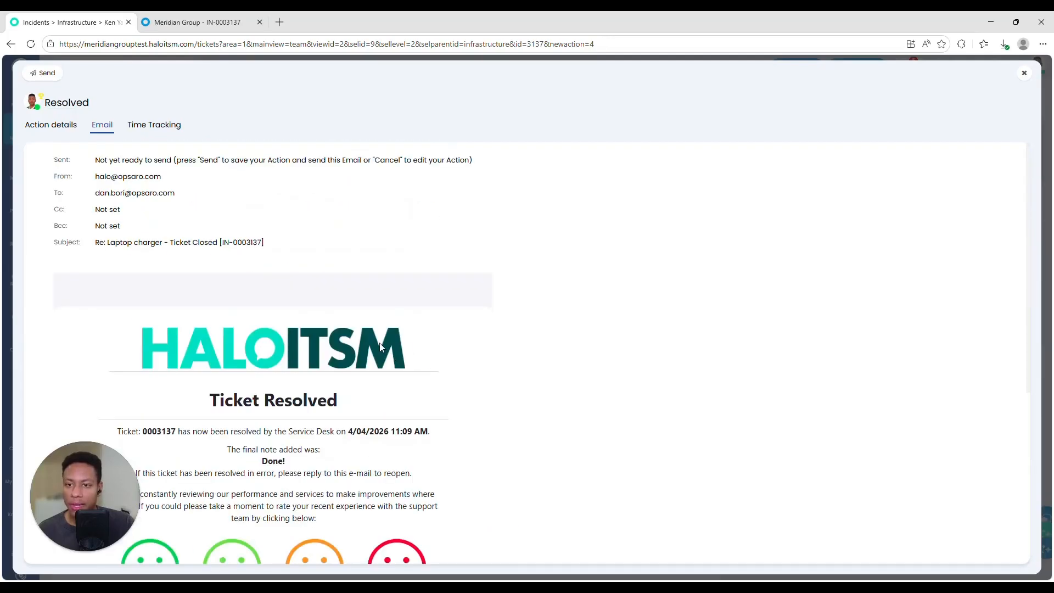
Step: Send the Ticket Resolved email, closing incident IN-0003137
left_click(43, 72)
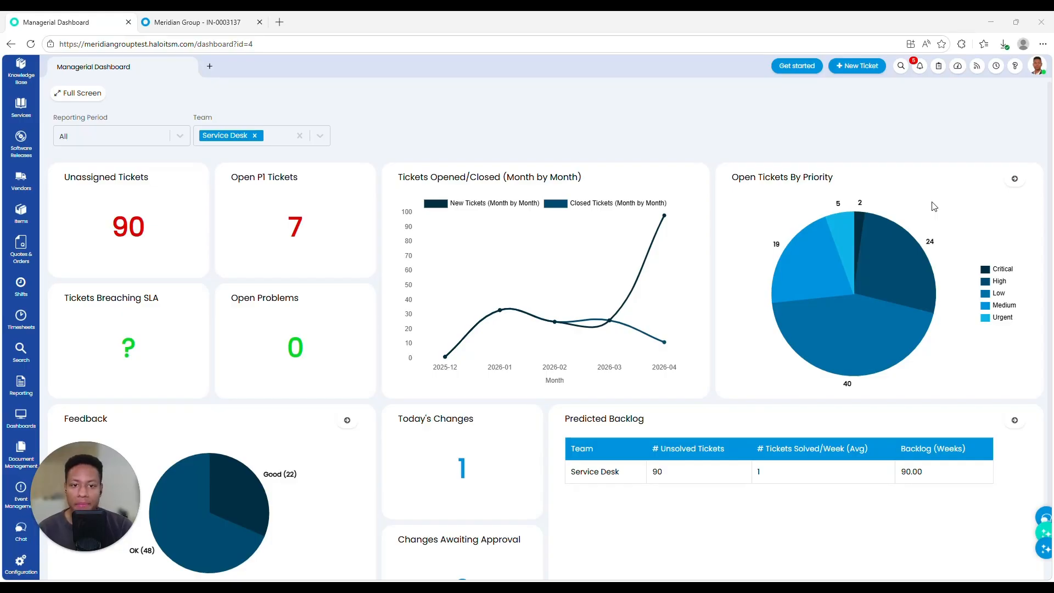
scroll(21, 96, "up", 5)
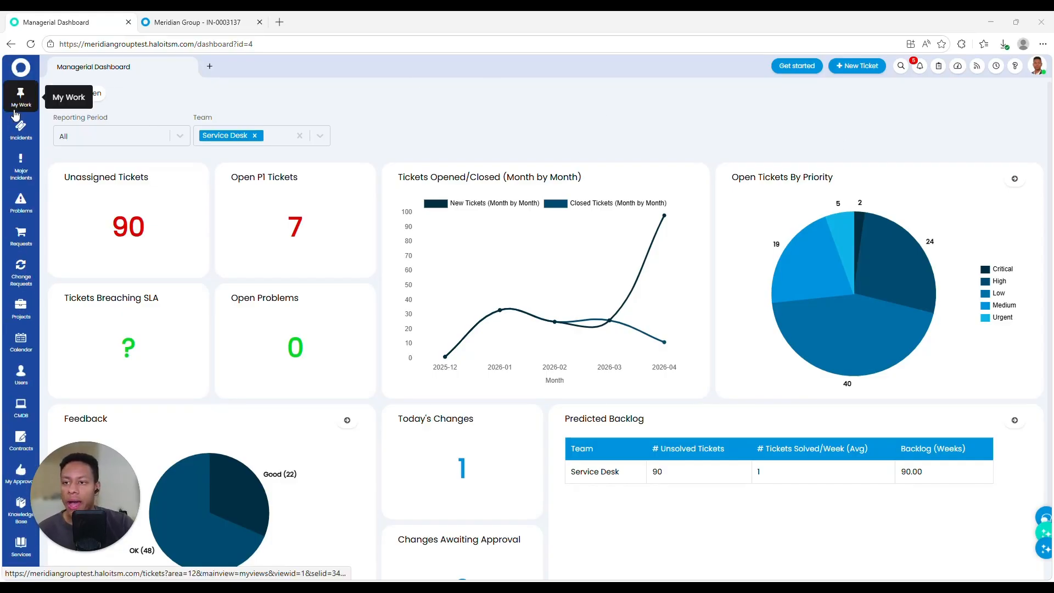